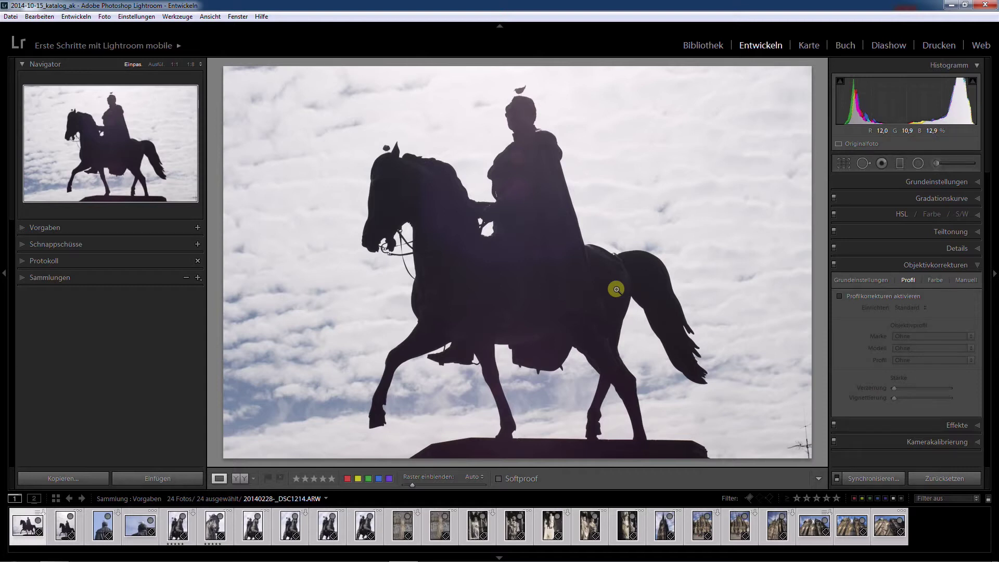
Step: Browse the statue photos in the filmstrip and select the horse-head close-up 20140228-_DSC1221
left_click(78, 527)
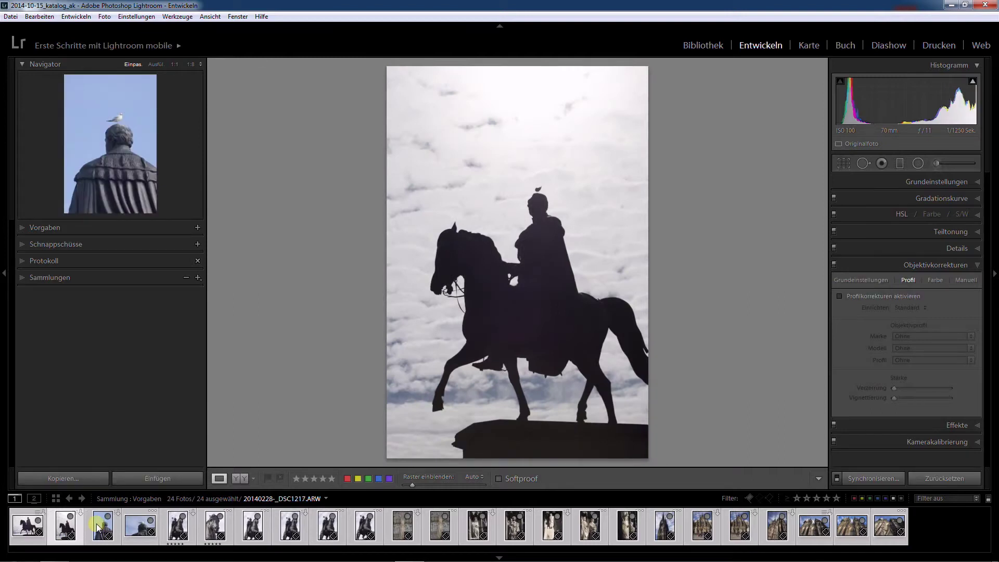
left_click(140, 531)
left_click(180, 536)
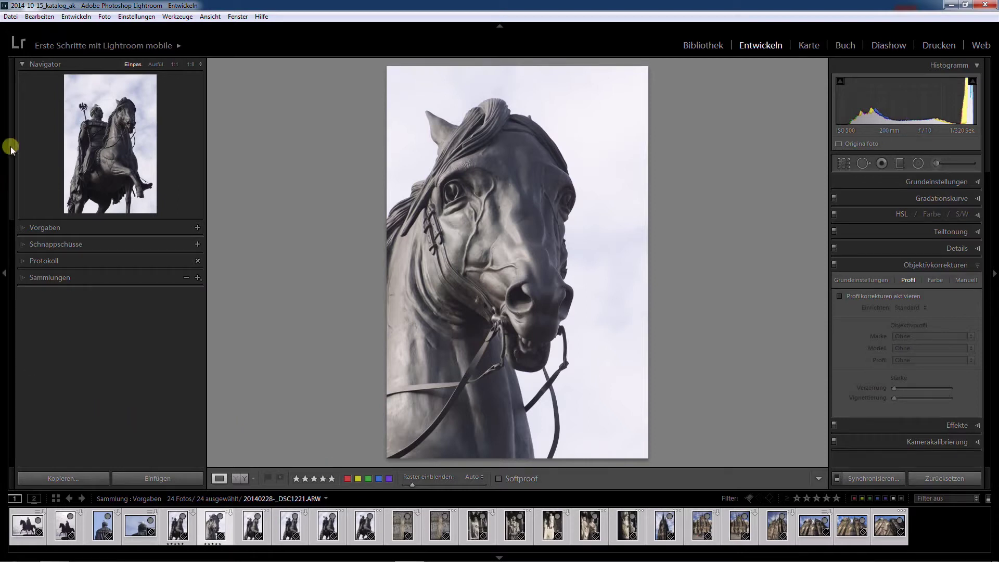
Step: Expand Vorgaben, collapse 01_Kameraprofile, 02_Weißabgleich and Tutorial Vorgaben, and fold Objektivkorrekturen
left_click(21, 227)
left_click(32, 240)
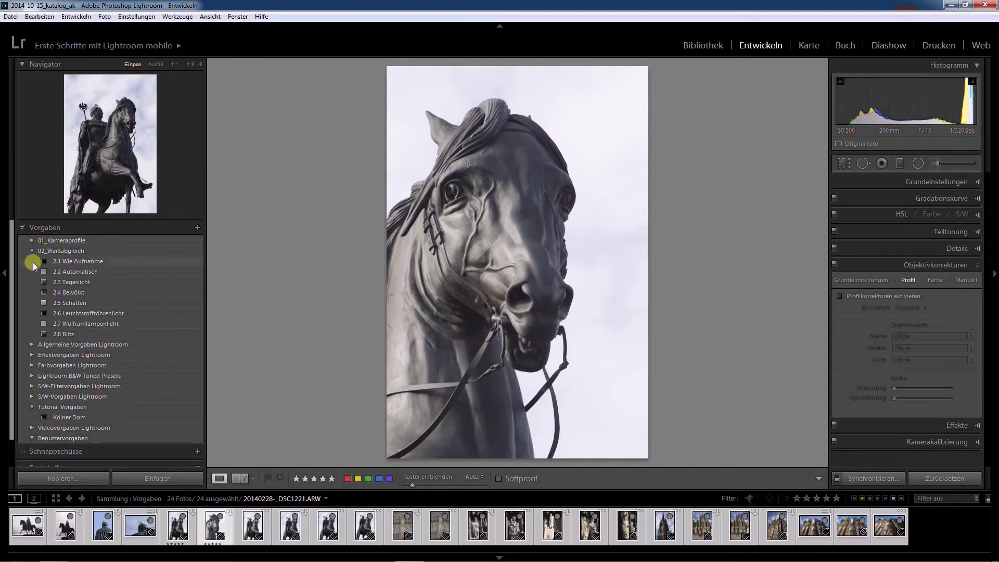
left_click(33, 251)
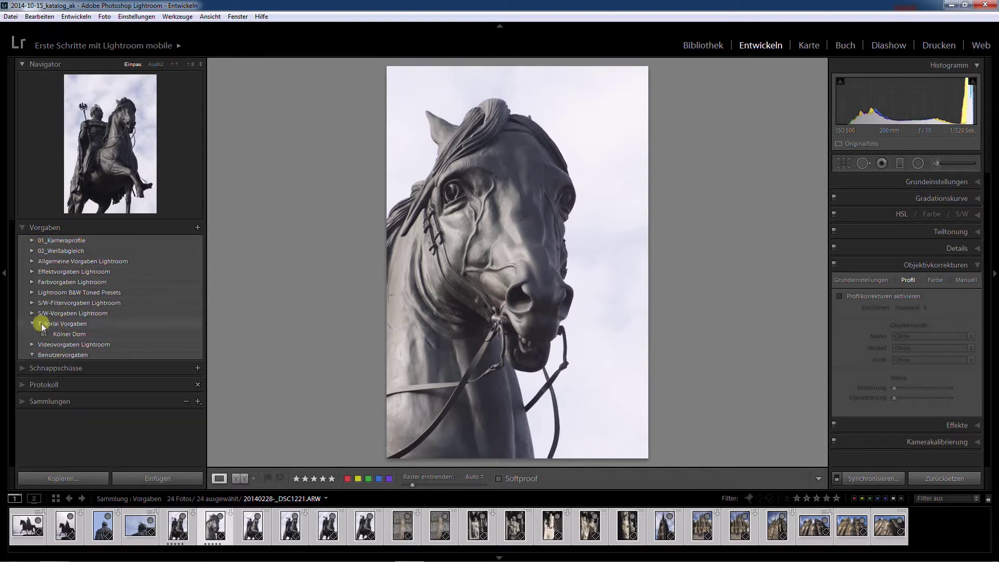
left_click(32, 323)
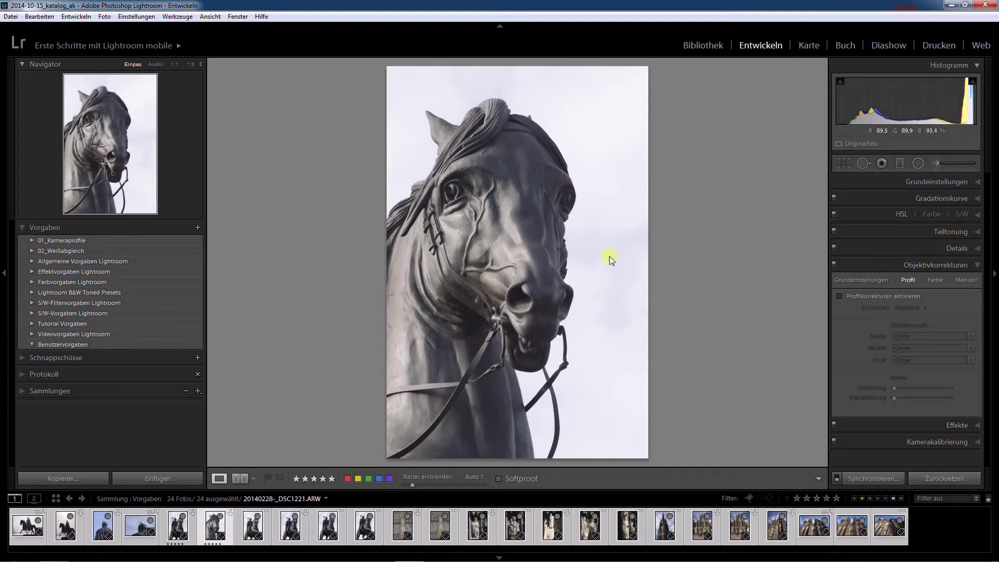
left_click(972, 265)
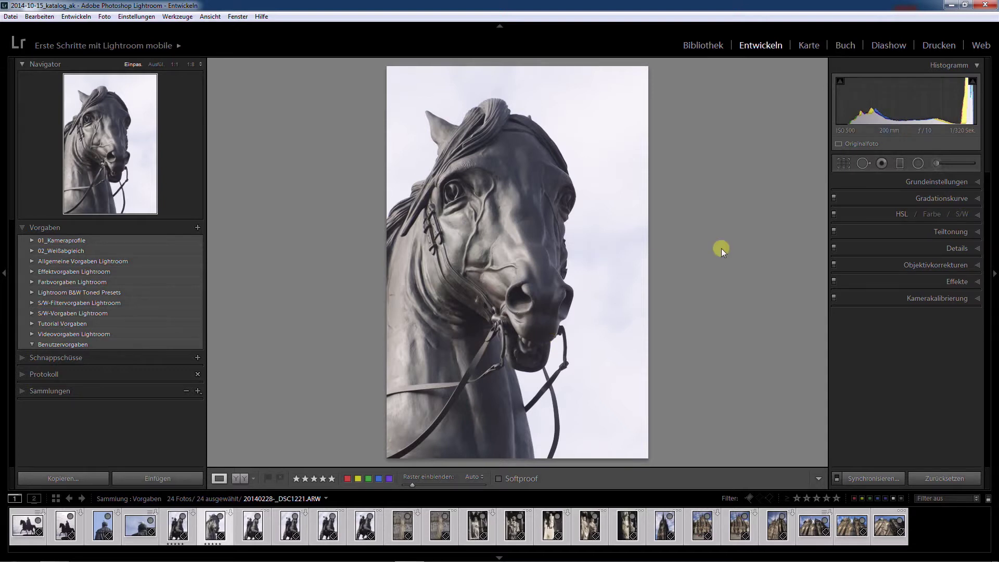
Step: Set exposure −0.53, highlights −32, shadows +13, whites +44, blacks −34, clarity +22, vibrance +30
left_click(973, 182)
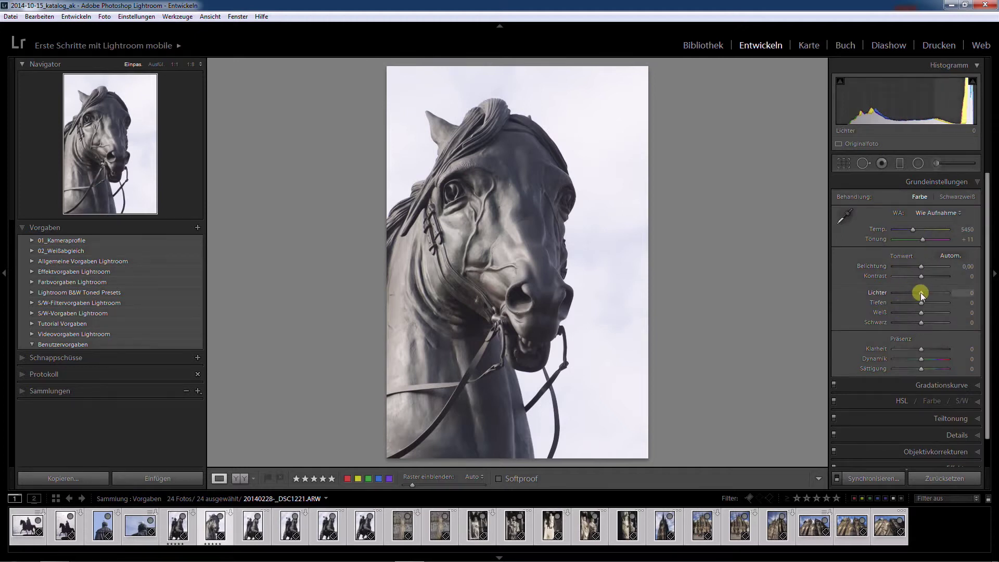
mouse_move(921, 295)
left_mouse_down()
mouse_move(904, 294)
mouse_move(925, 305)
left_mouse_up()
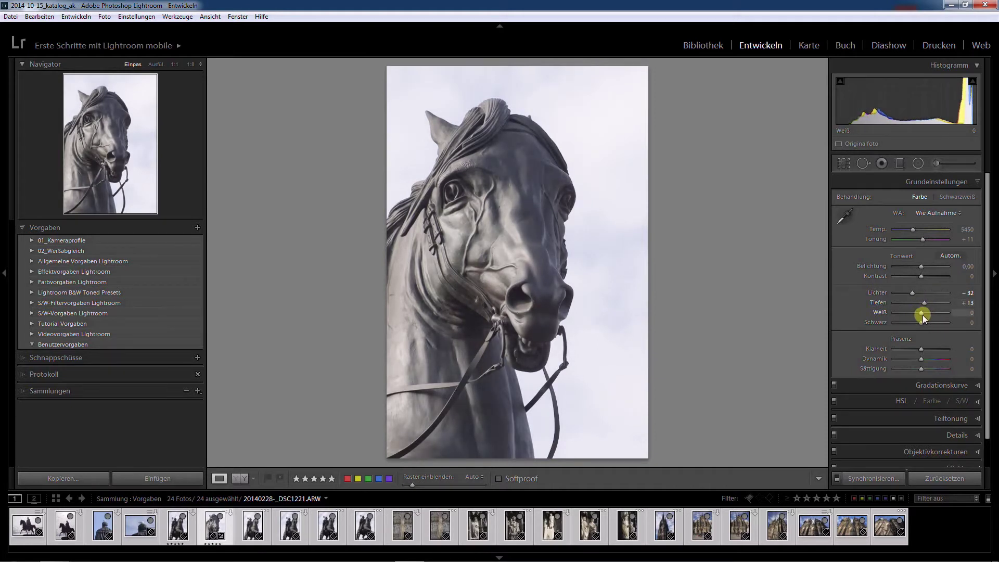
left_click_drag(921, 313, 919, 312)
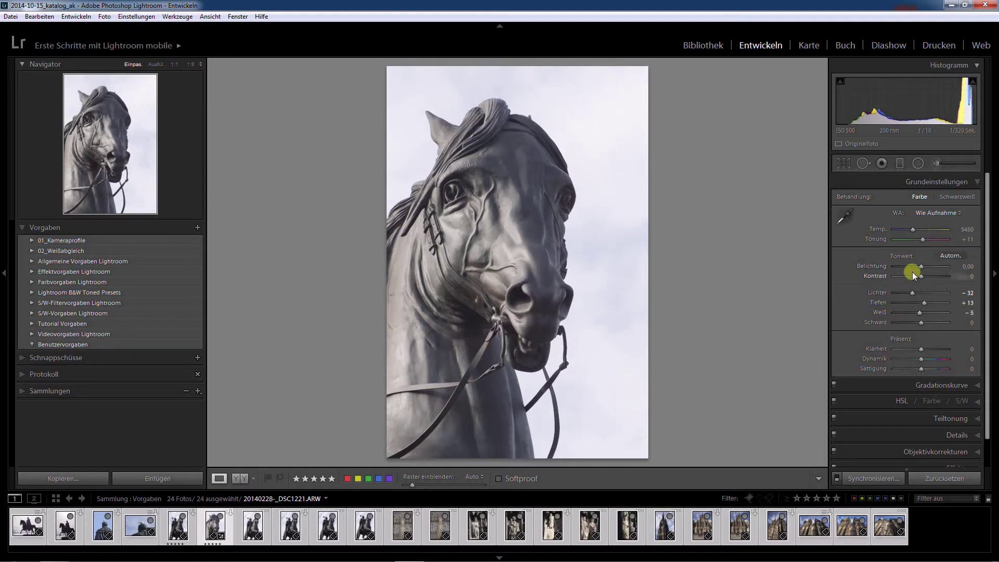
left_click_drag(921, 267, 917, 267)
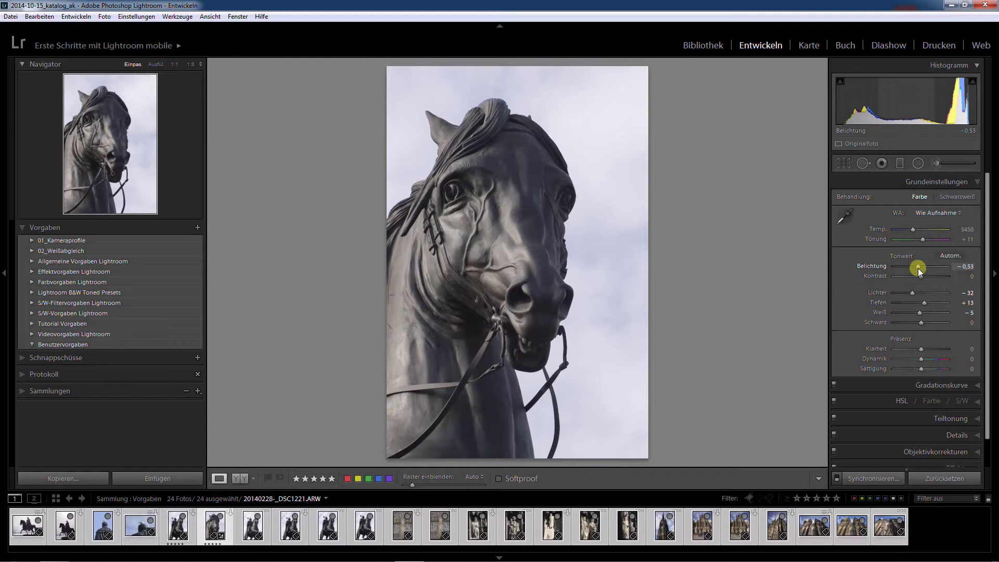
mouse_move(919, 313)
left_mouse_down()
mouse_move(929, 312)
mouse_move(912, 321)
left_mouse_up()
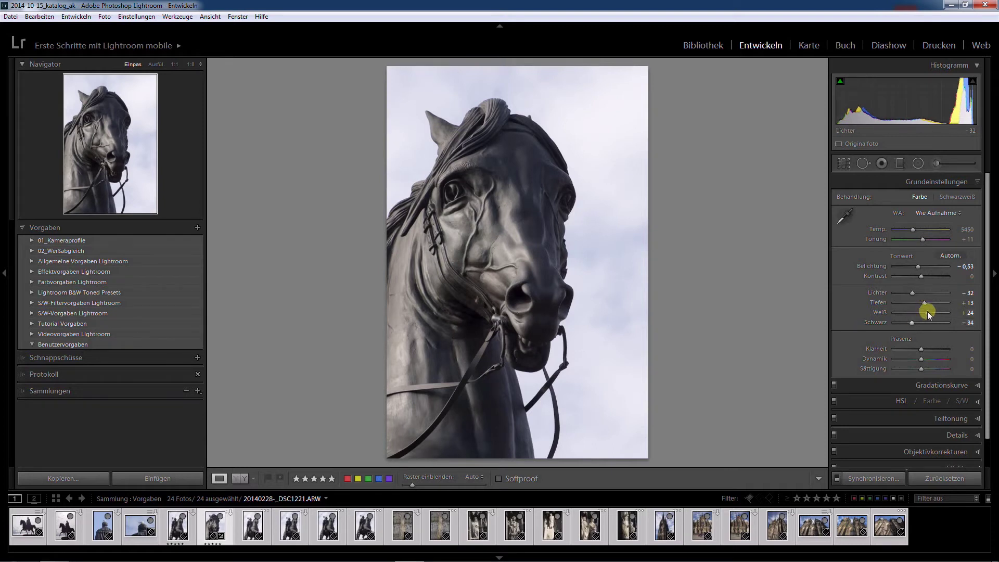
left_click_drag(927, 313, 931, 313)
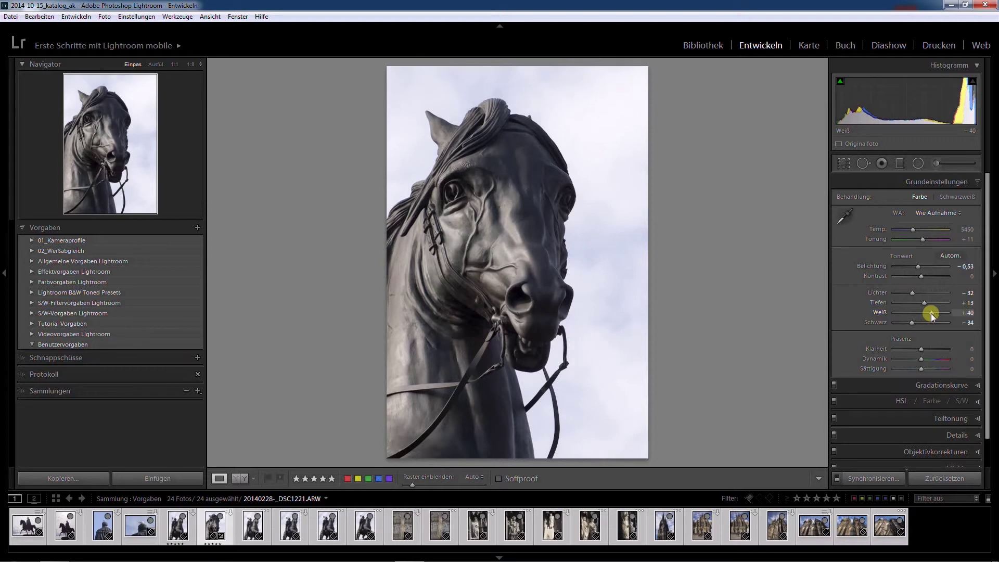
left_click_drag(931, 314, 933, 313)
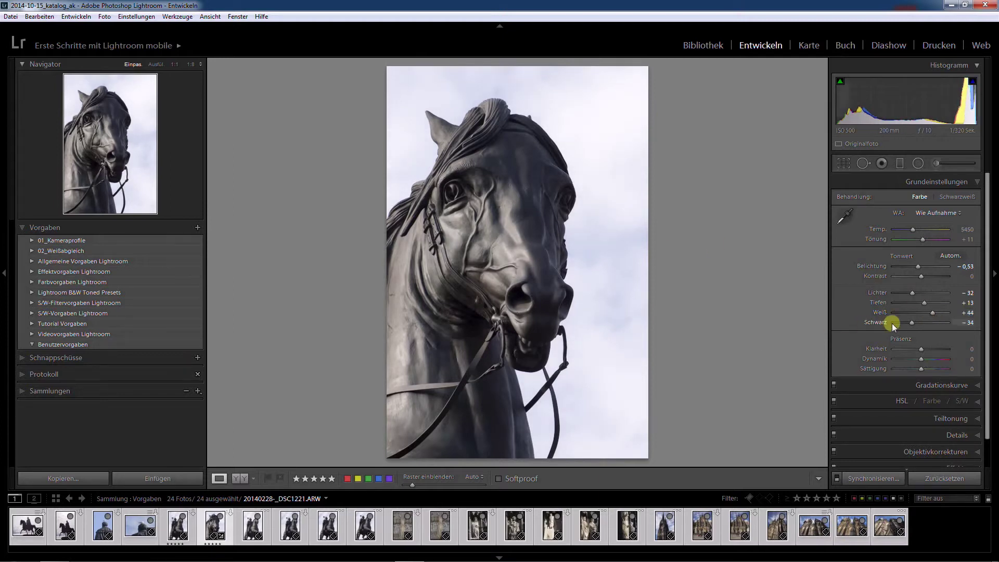
left_click_drag(920, 348, 927, 349)
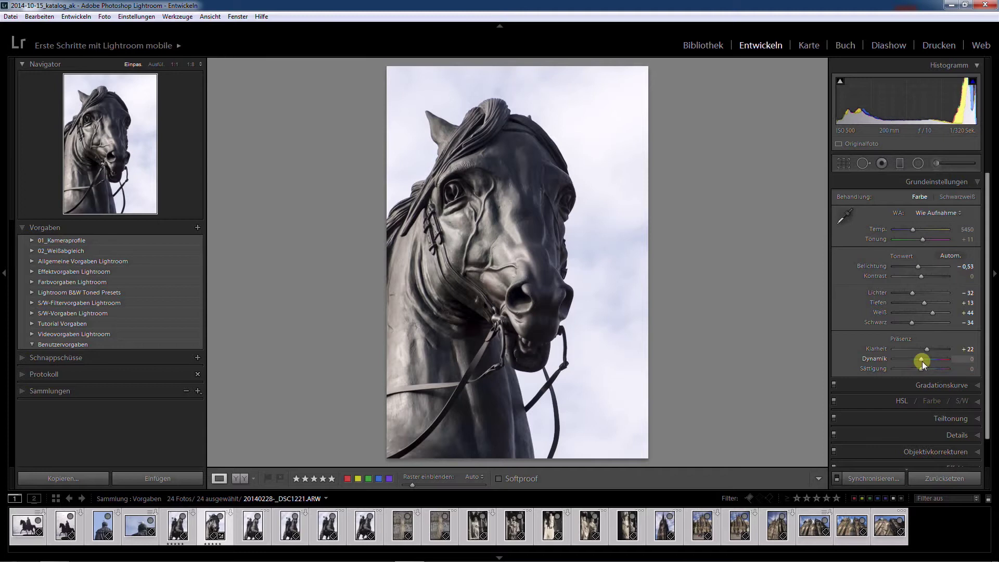
left_click_drag(920, 360, 931, 364)
Step: Enable profile corrections with the Sigma SIGMA 70-300mm F4-5.6 DG MACRO lens profile
scroll(905, 289, "down", 1)
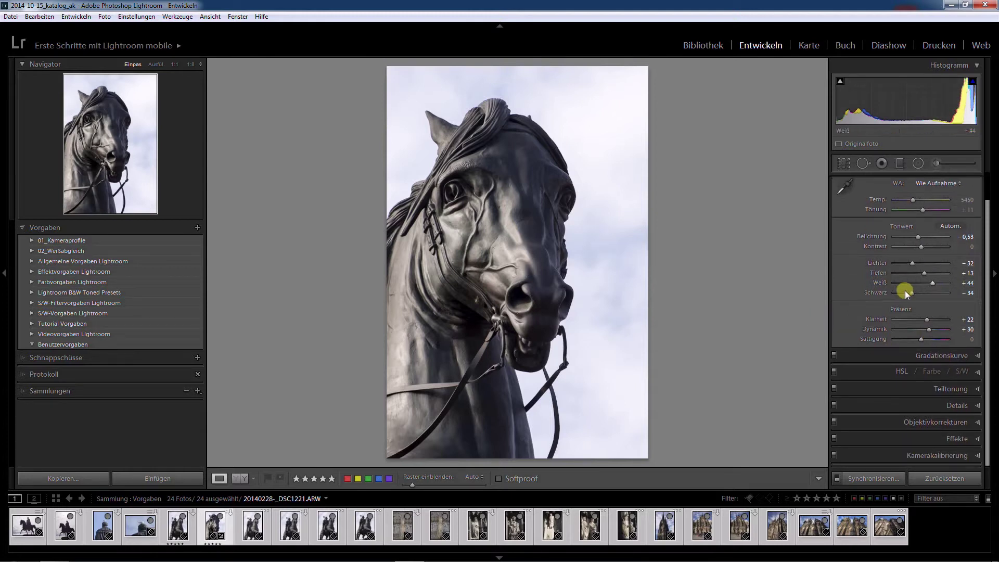
left_click(974, 421)
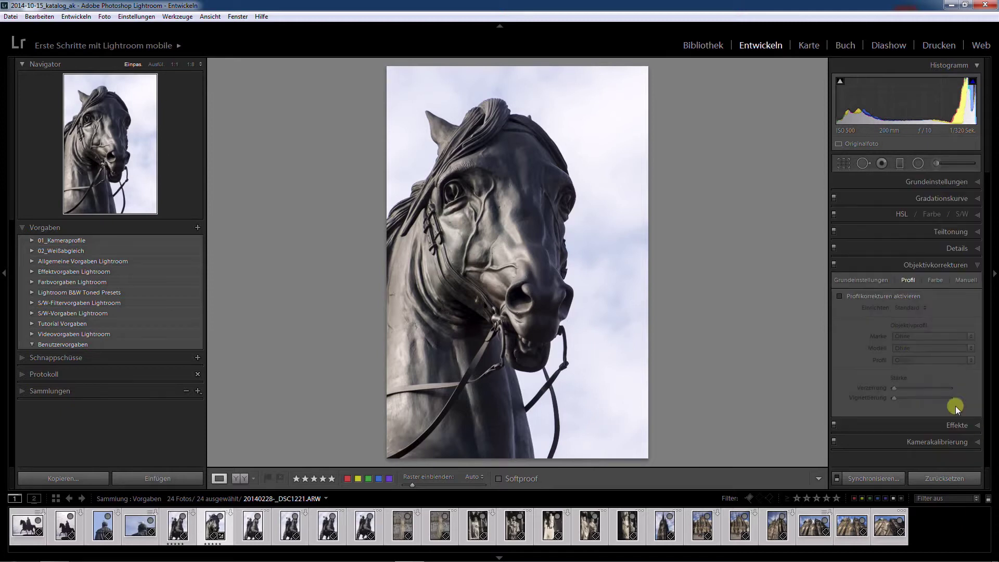
left_click(839, 296)
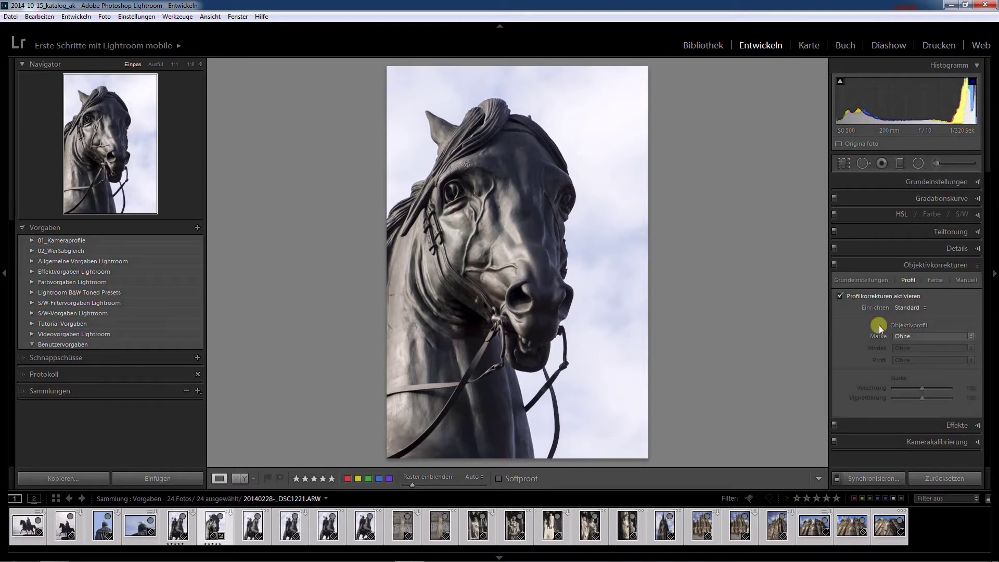
left_click(913, 335)
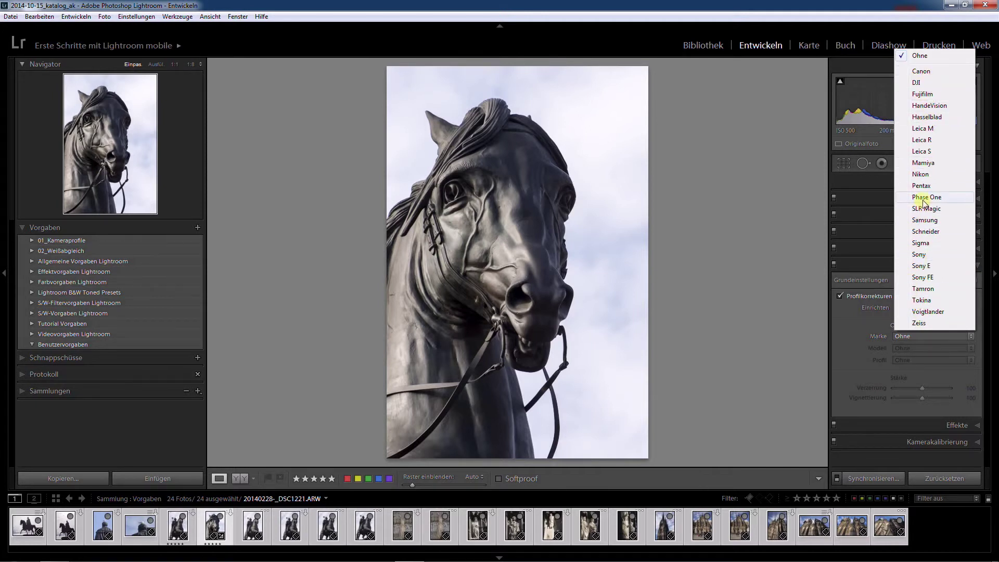
left_click(919, 243)
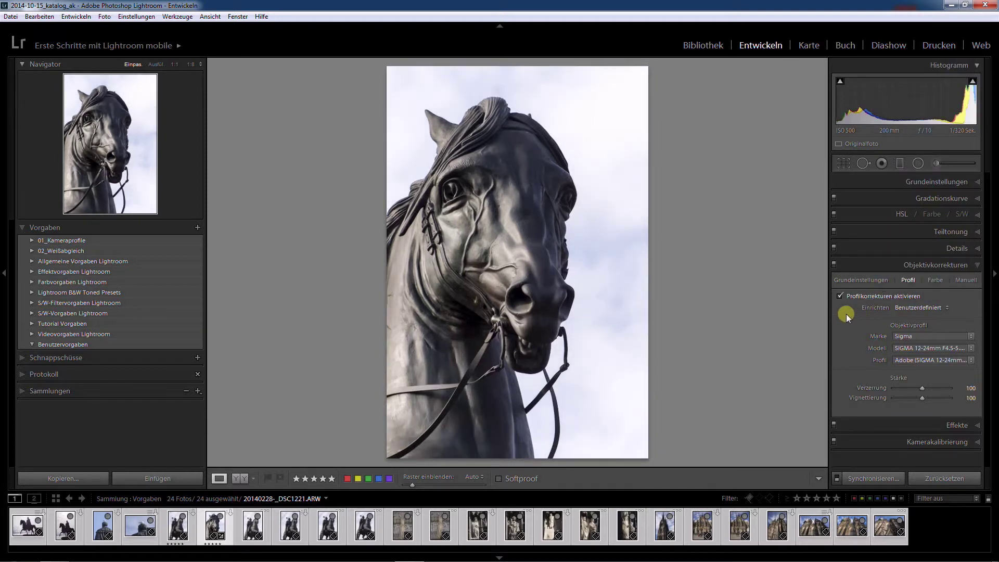
left_click(913, 348)
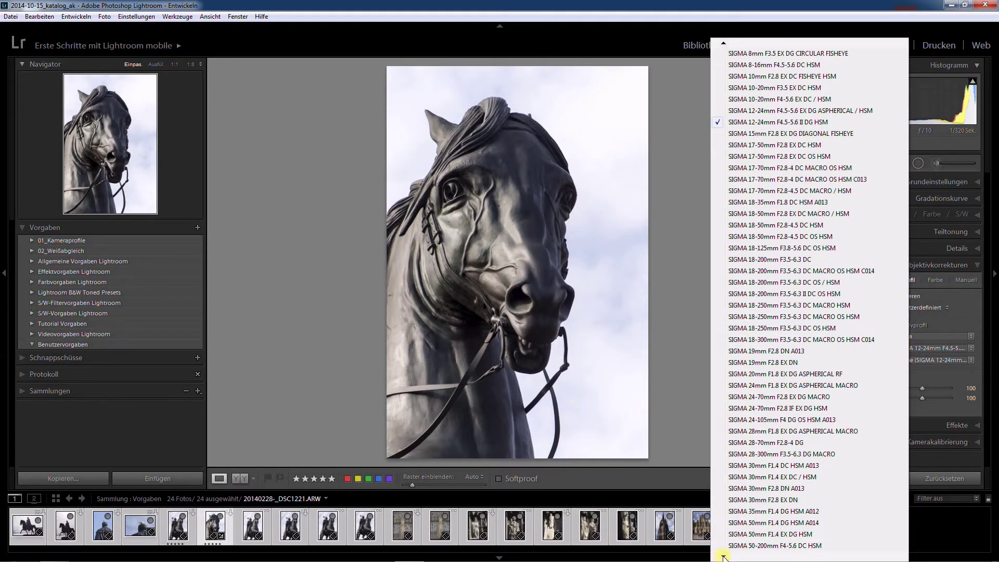
mouse_move(724, 554)
left_click(781, 476)
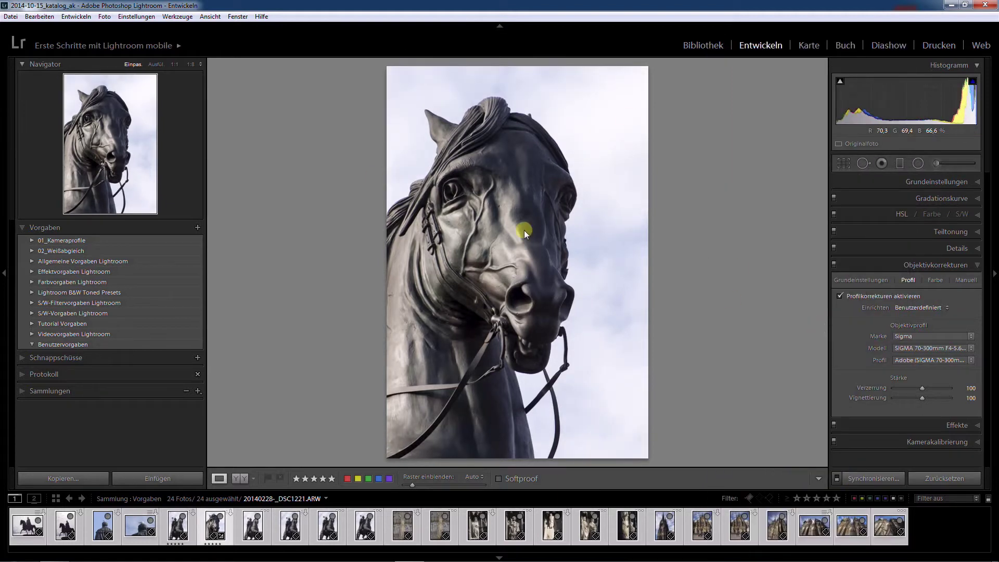
Step: Enable chromatic aberration removal and check the horse's ear at 1:1
left_click(859, 280)
left_click(838, 306)
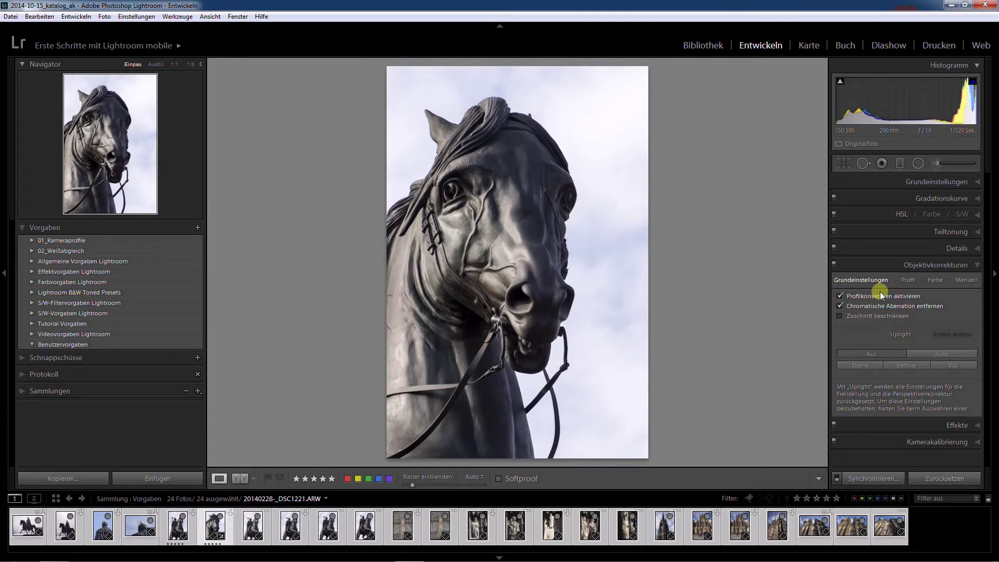
left_click(452, 111)
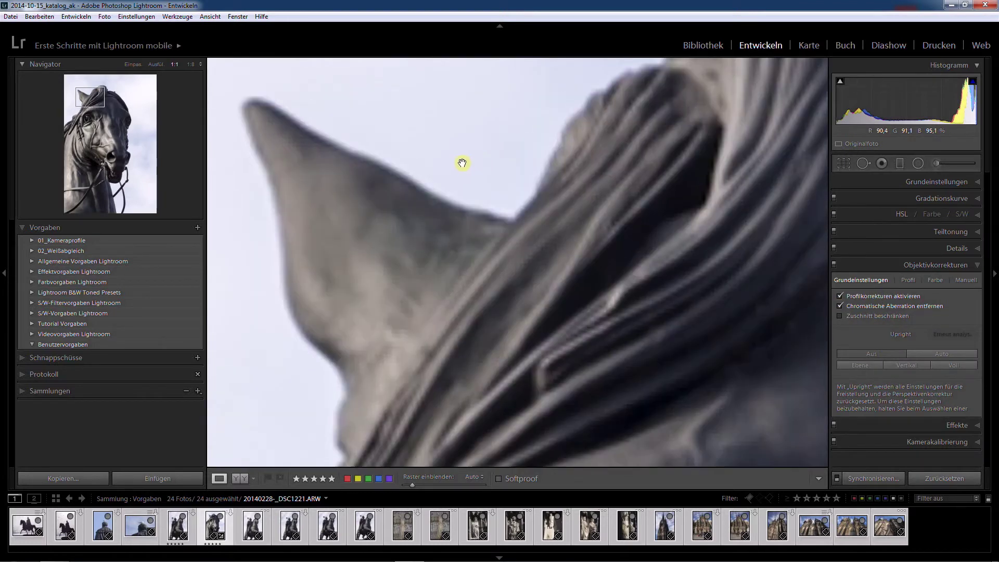
left_click(509, 193)
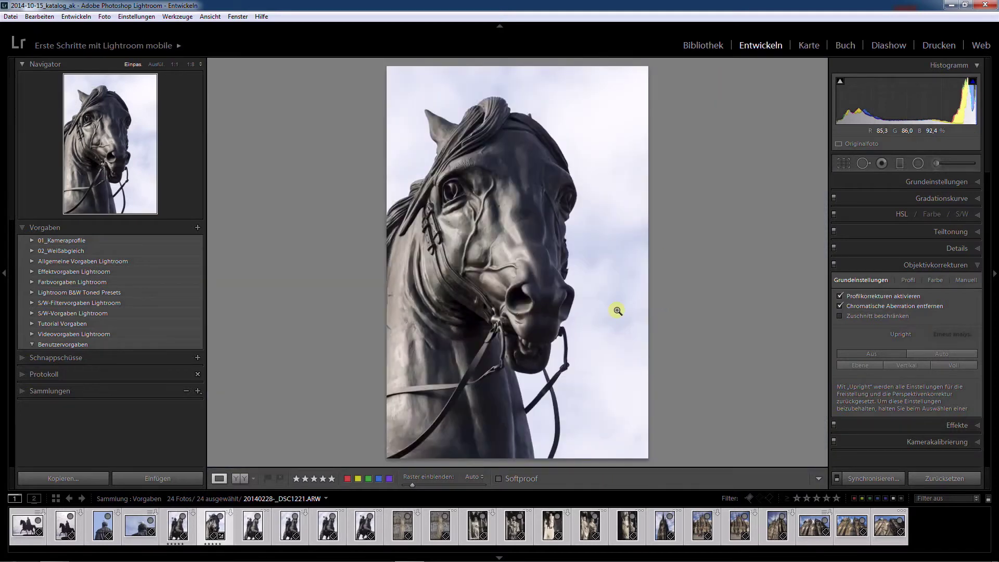
Step: Set sharpening amount to 95 while checking the eye at 1:1, and masking to 75
left_click(977, 249)
scroll(937, 276, "down", 3)
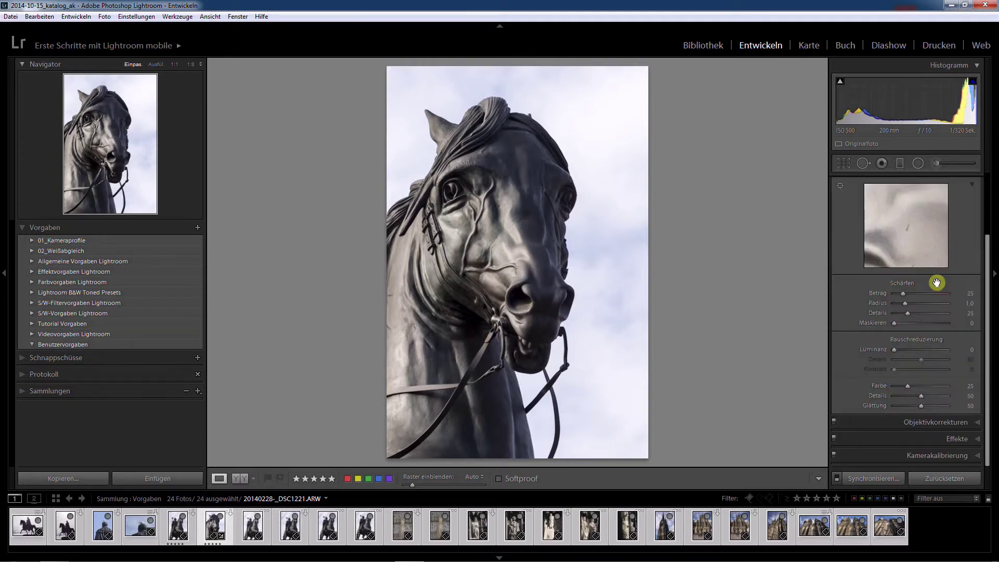
left_click_drag(902, 294, 926, 293)
left_click(475, 167)
left_click_drag(473, 217, 565, 252)
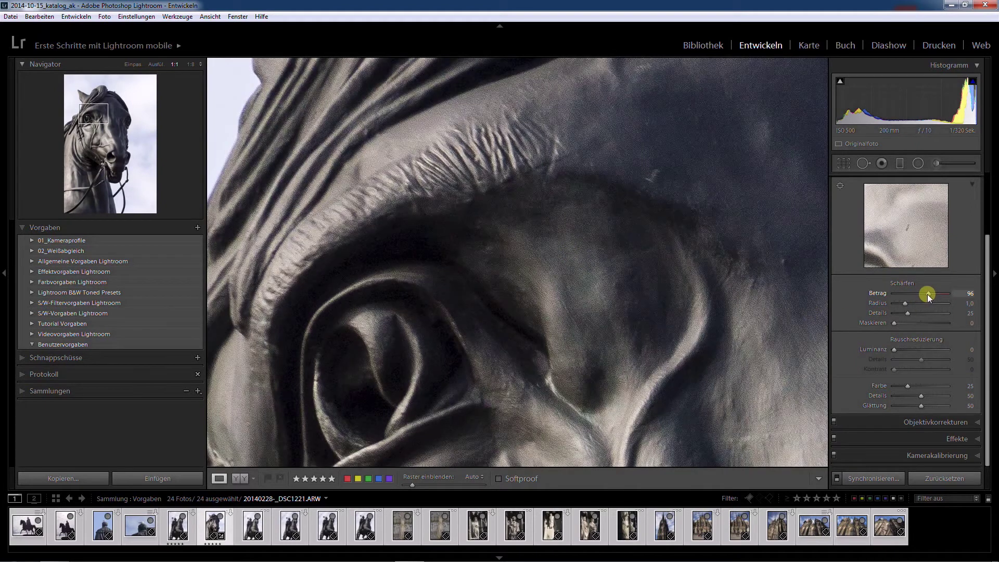
left_click_drag(921, 295, 926, 294)
left_click(805, 319)
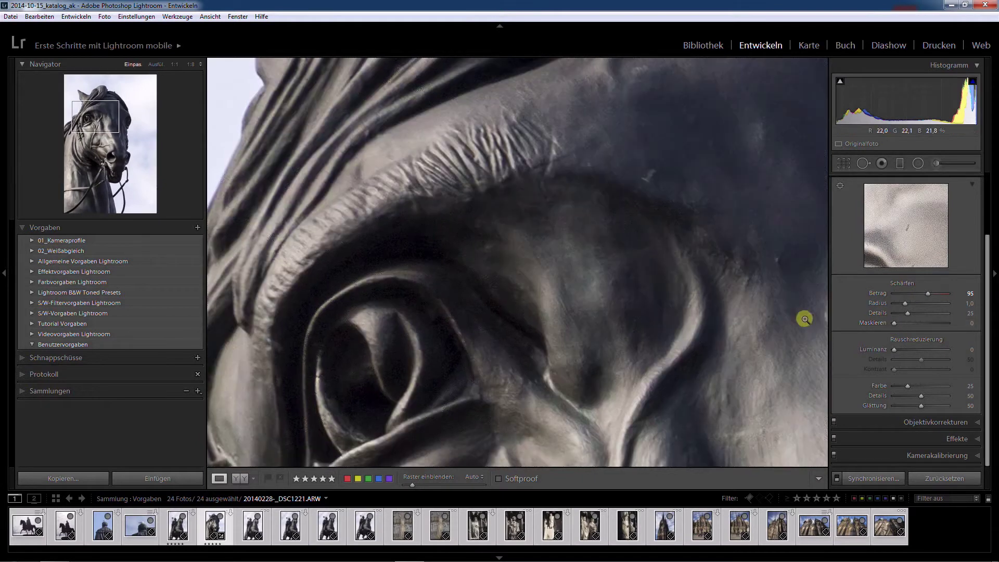
left_click_drag(894, 323, 932, 324)
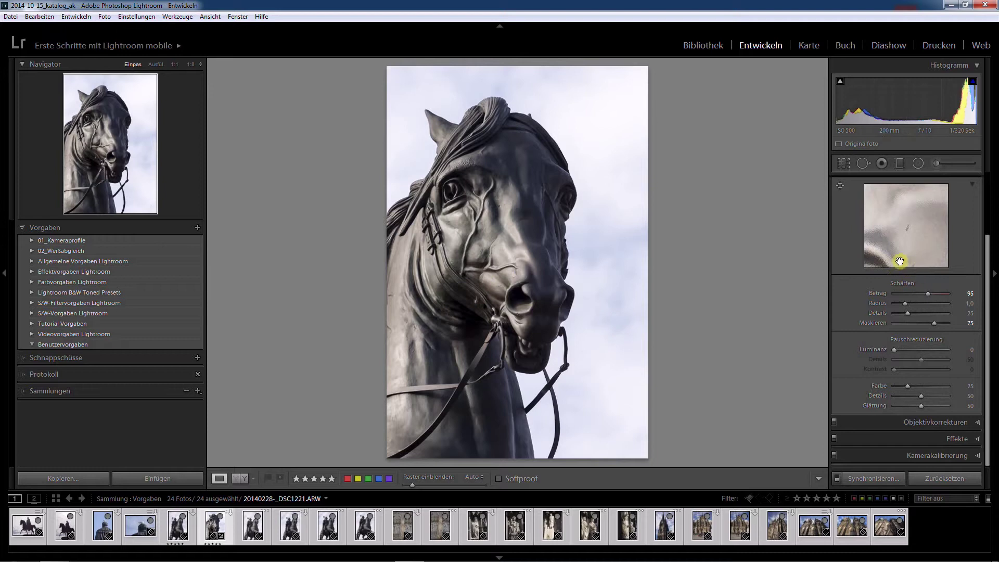
scroll(942, 295, "up", 2)
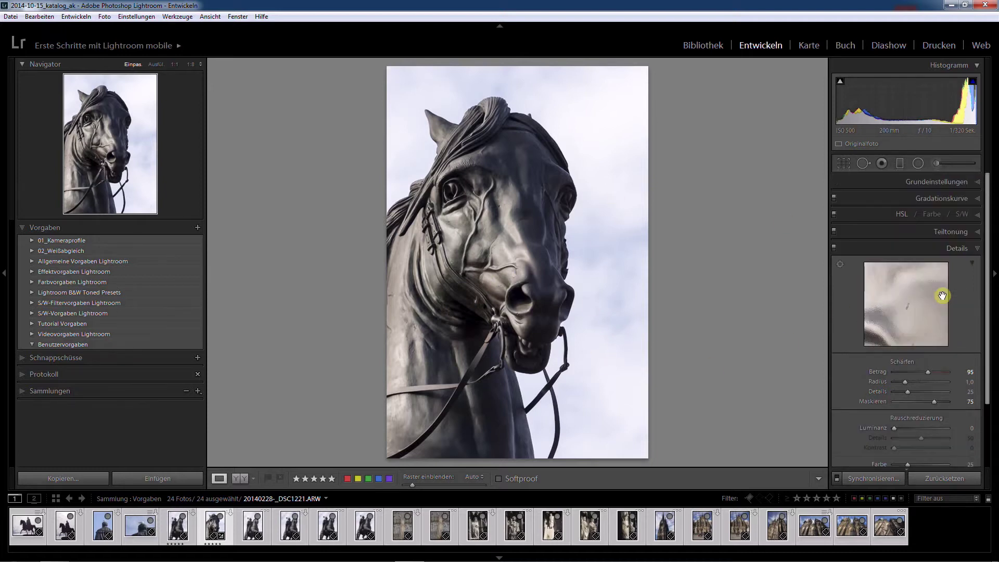
Step: Split tone with highlights hue 0, saturation 24 and shadows hue 91, saturation 44
left_click(980, 232)
mouse_move(895, 256)
left_mouse_down()
mouse_move(913, 258)
mouse_move(907, 267)
left_mouse_up()
mouse_move(894, 310)
left_mouse_down()
mouse_move(909, 323)
mouse_move(897, 308)
mouse_move(937, 312)
mouse_move(909, 308)
mouse_move(923, 320)
left_mouse_up()
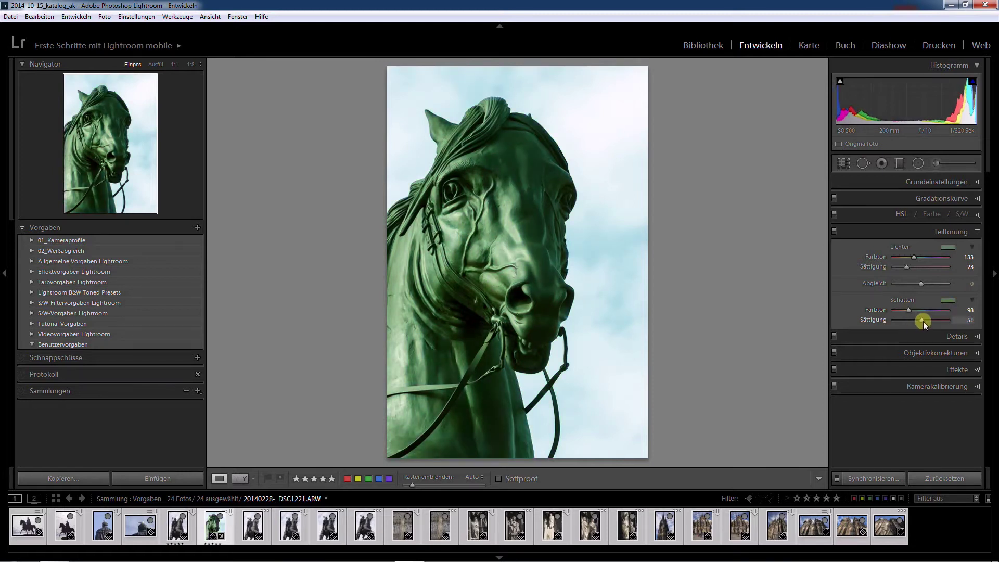
mouse_move(906, 266)
left_mouse_down()
mouse_move(941, 258)
mouse_move(894, 257)
mouse_move(910, 267)
left_mouse_up()
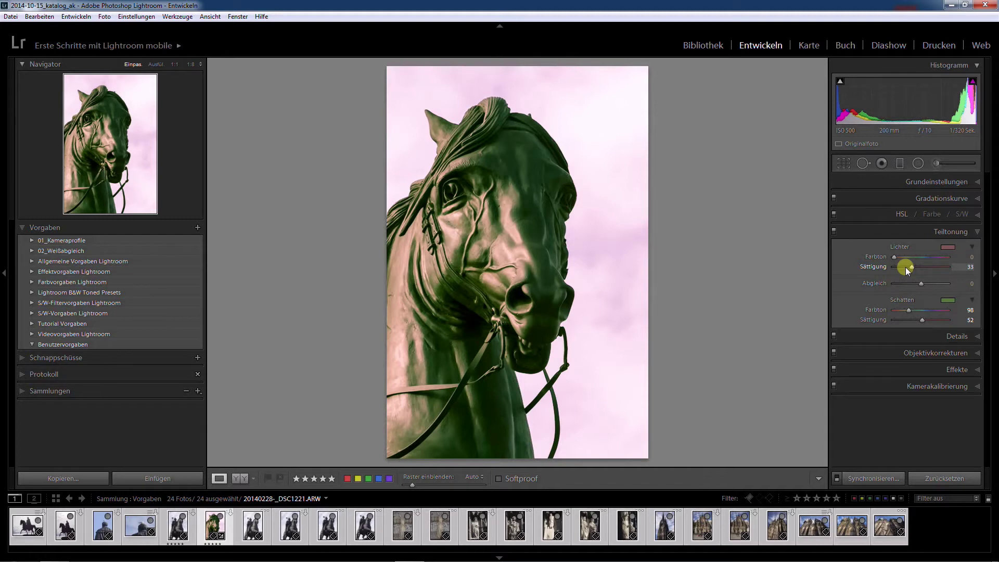
left_click_drag(911, 265, 907, 267)
left_click_drag(909, 311, 907, 311)
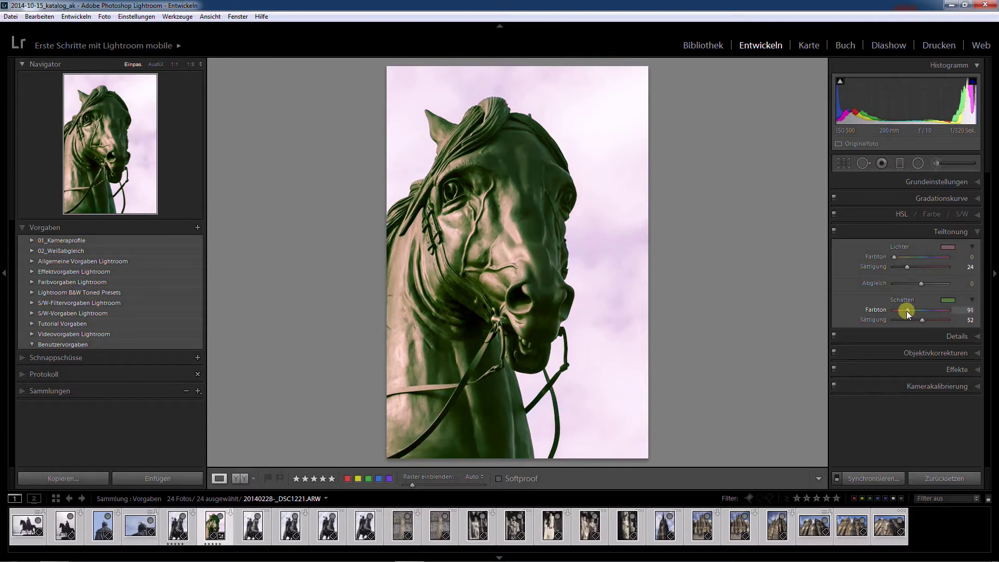
left_click_drag(919, 319, 917, 319)
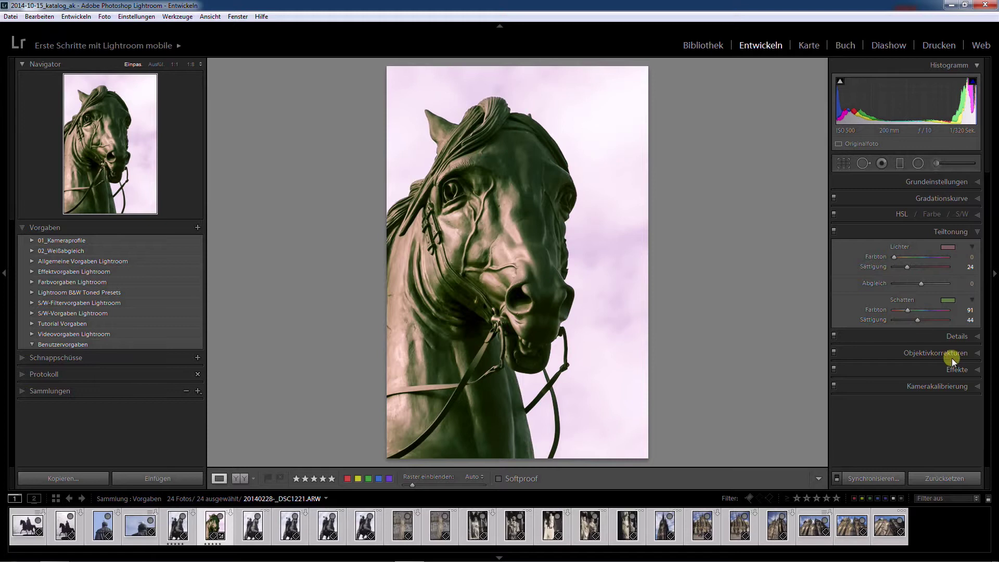
left_click(974, 336)
scroll(937, 356, "down", 3)
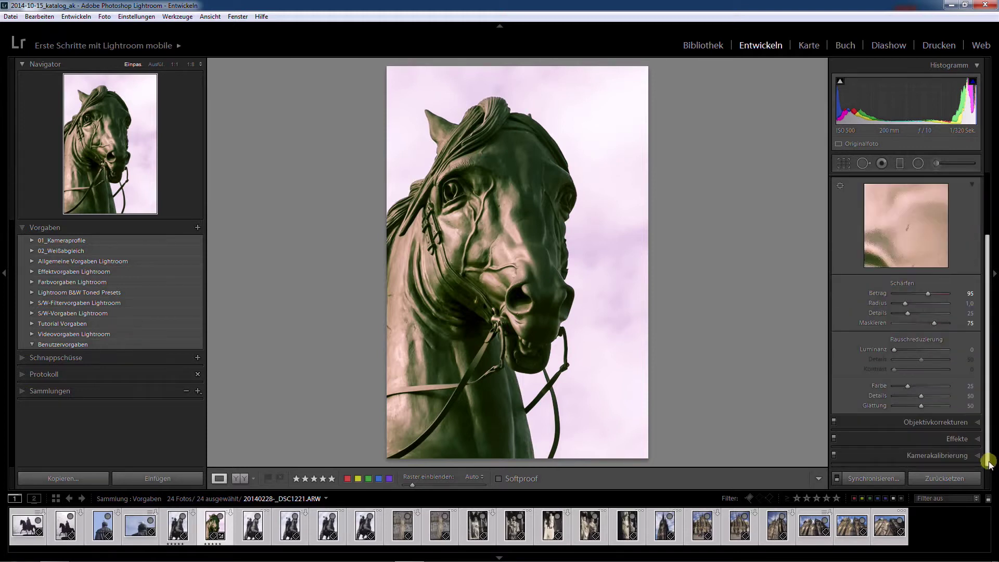
left_click(978, 439)
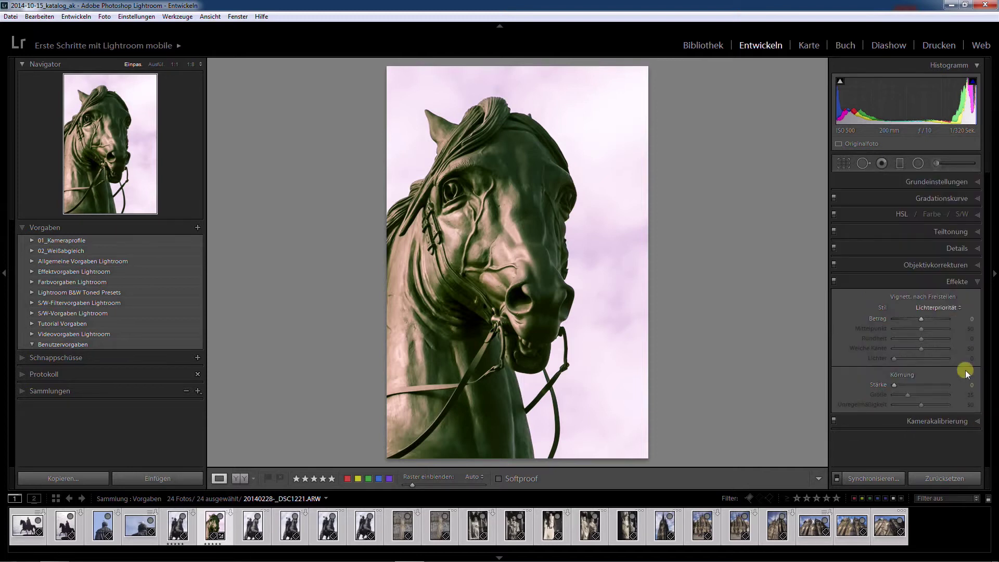
left_click_drag(922, 319, 910, 320)
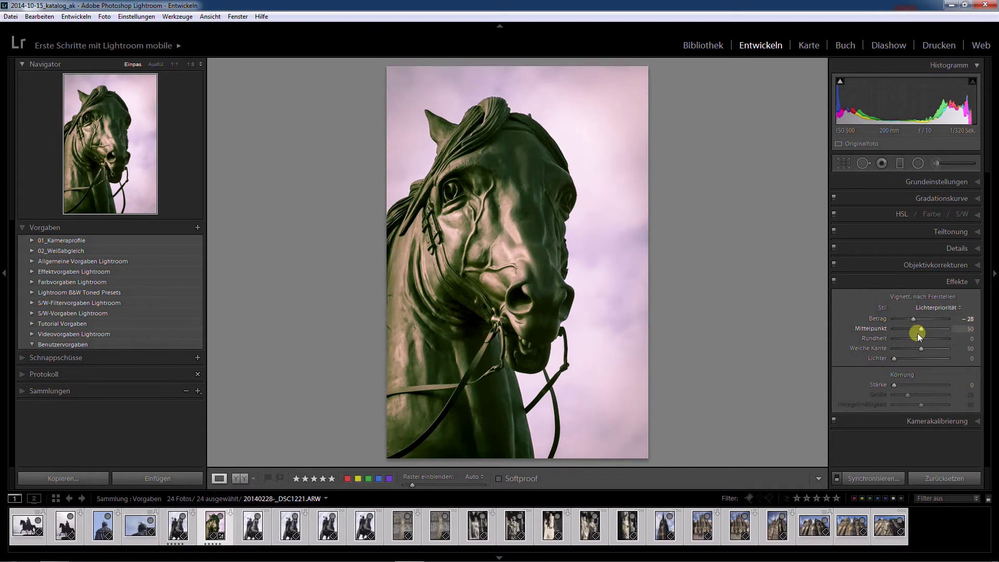
double_click(913, 320)
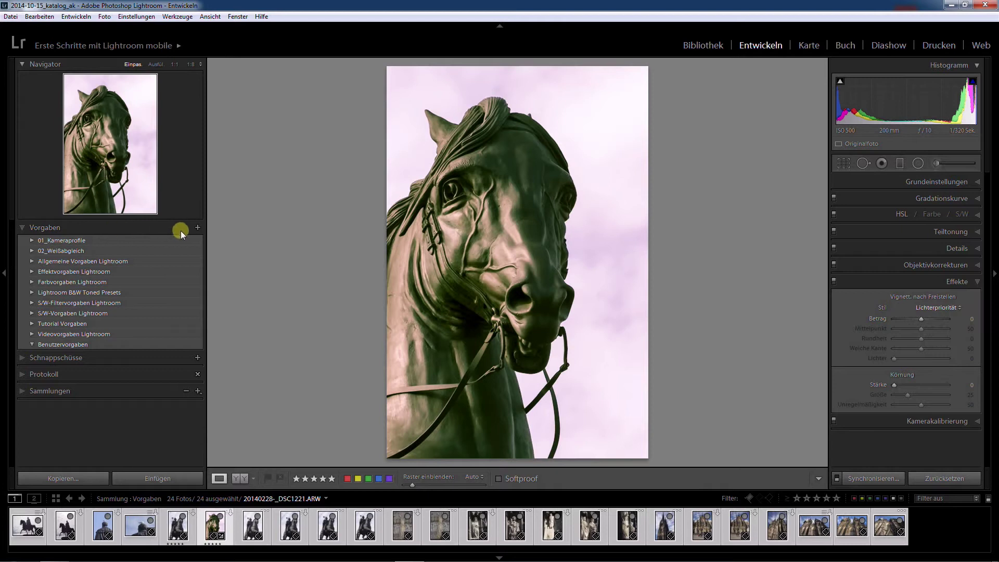
Step: Create a Check All preset named 'Furchtbarer Cross-Effekt' in the Tutorial Vorgaben folder
left_click(197, 227)
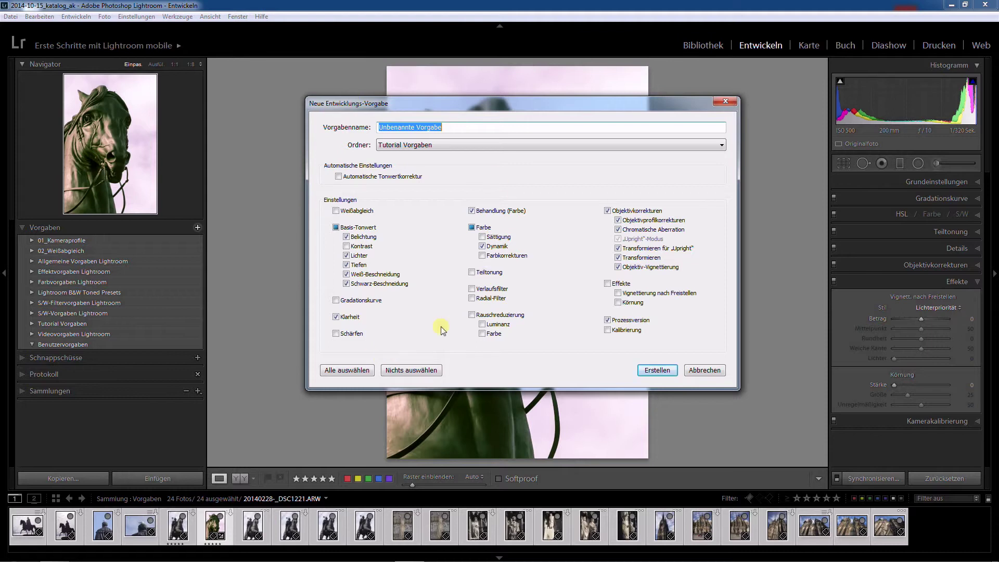
left_click(342, 369)
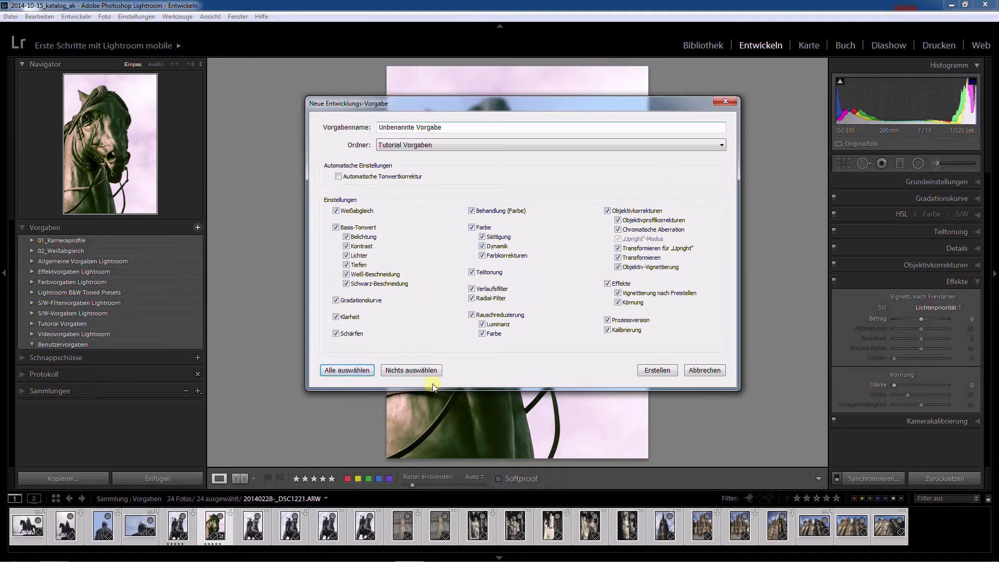
left_click(458, 127)
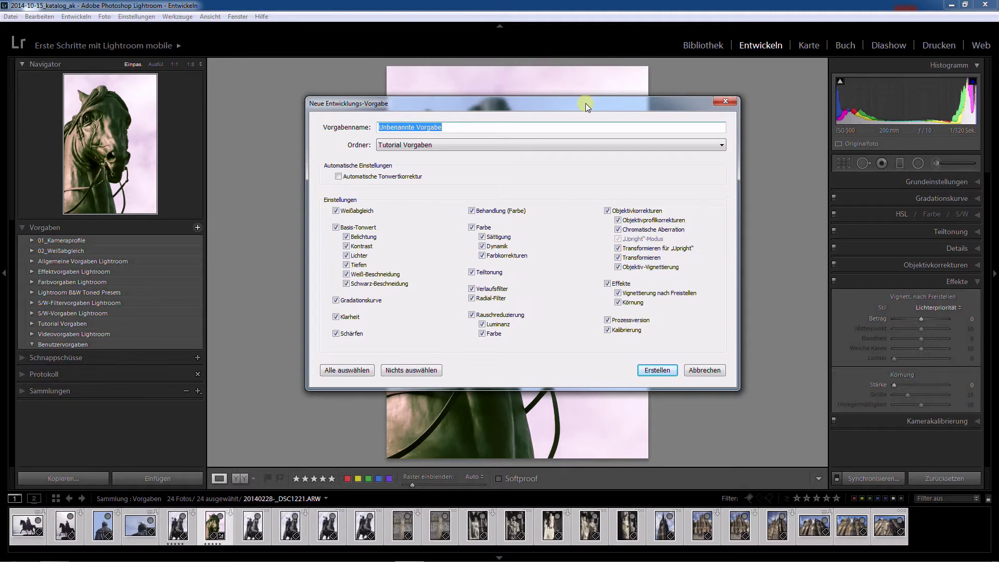
type("Furchtbarer ")
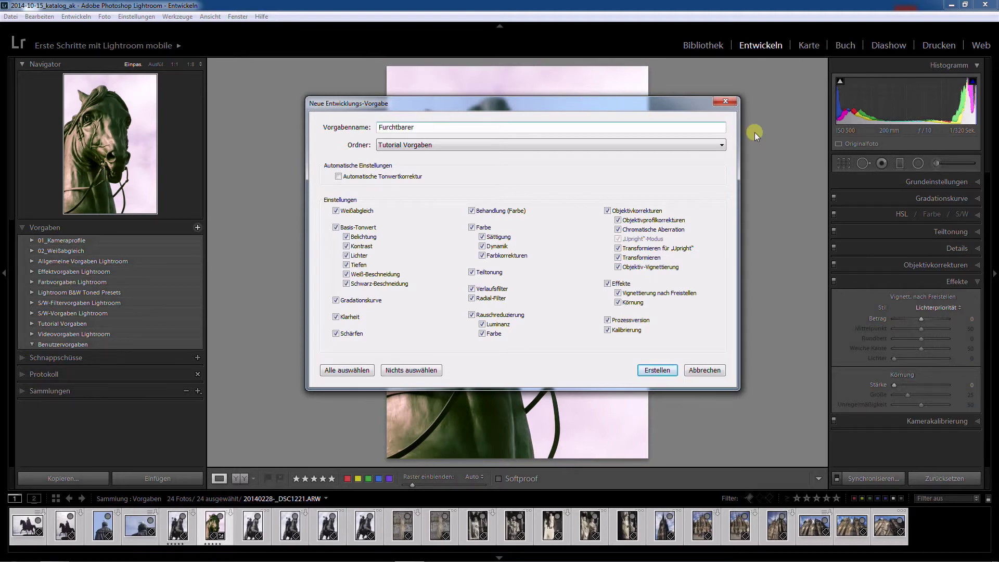
type("Cross-")
type("Effe")
type("ct")
left_click_drag(446, 127, 502, 129)
type("kt")
left_click(411, 145)
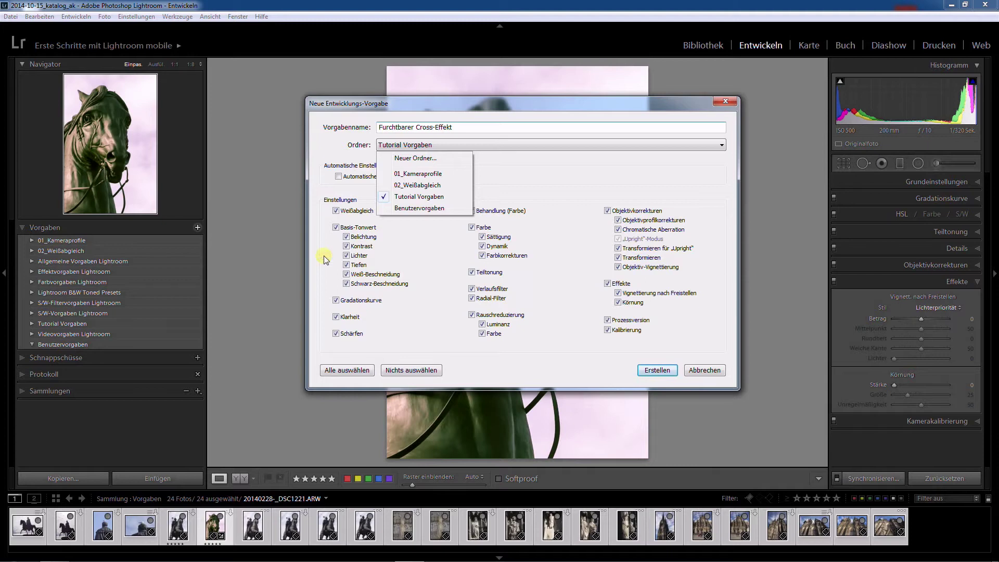
left_click(418, 197)
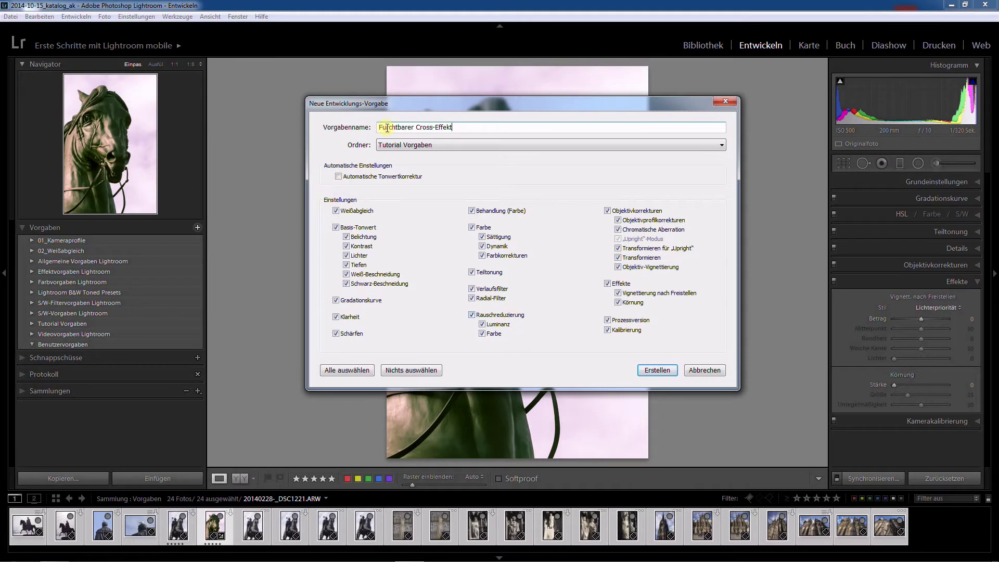
left_click(639, 367)
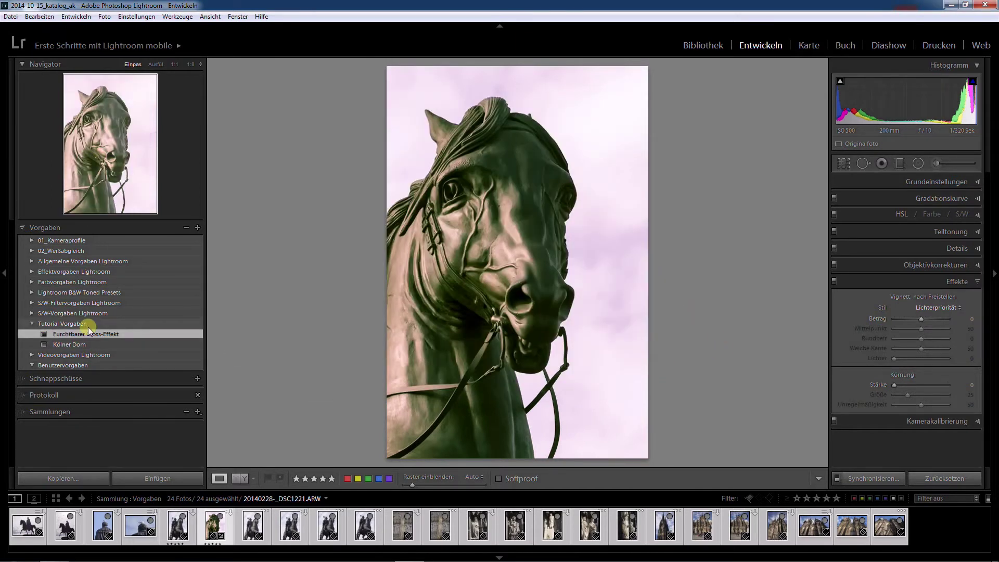
Step: Delete the Kölner Dom preset and select the rider statue photo with the seagull
right_click(68, 345)
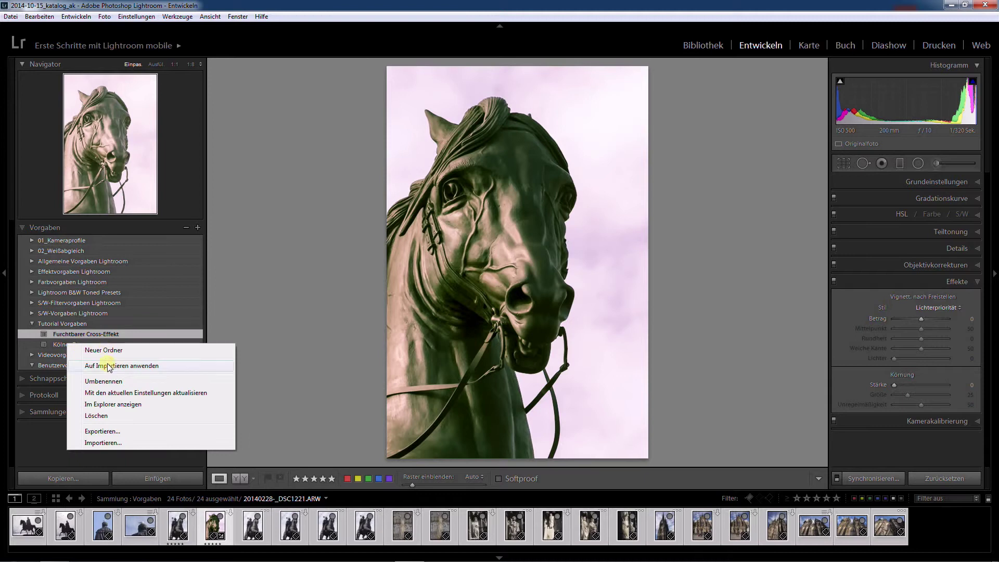
left_click(96, 415)
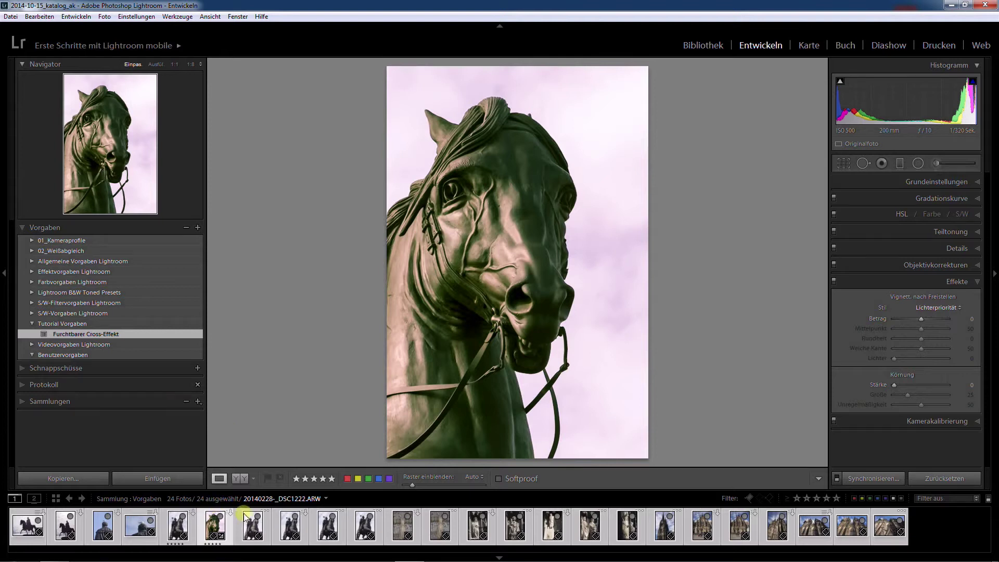
left_click(251, 528)
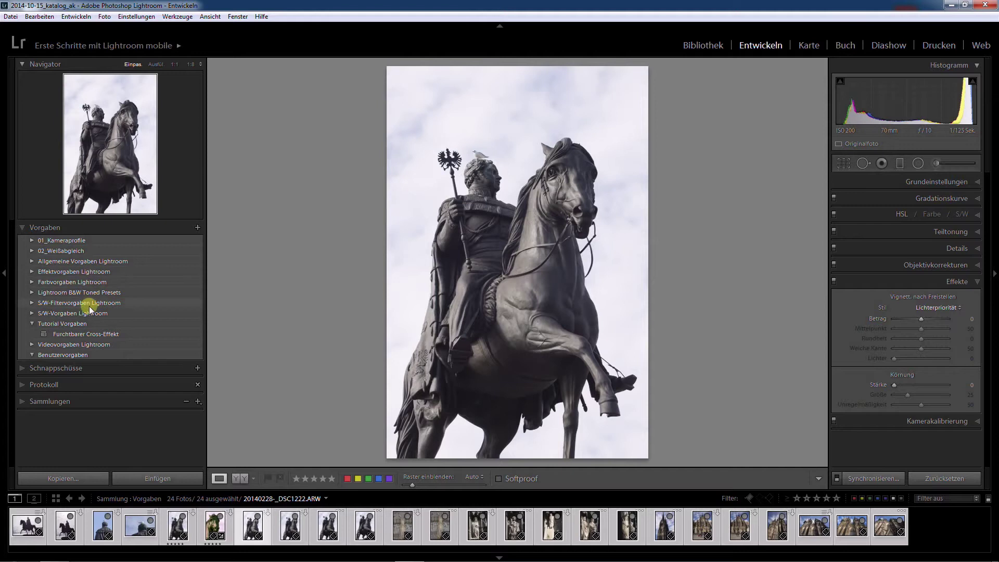
Step: Apply Furchtbarer Cross-Effekt from Tutorial Vorgaben to the rider statue, tinting the sky pink
left_click(95, 335)
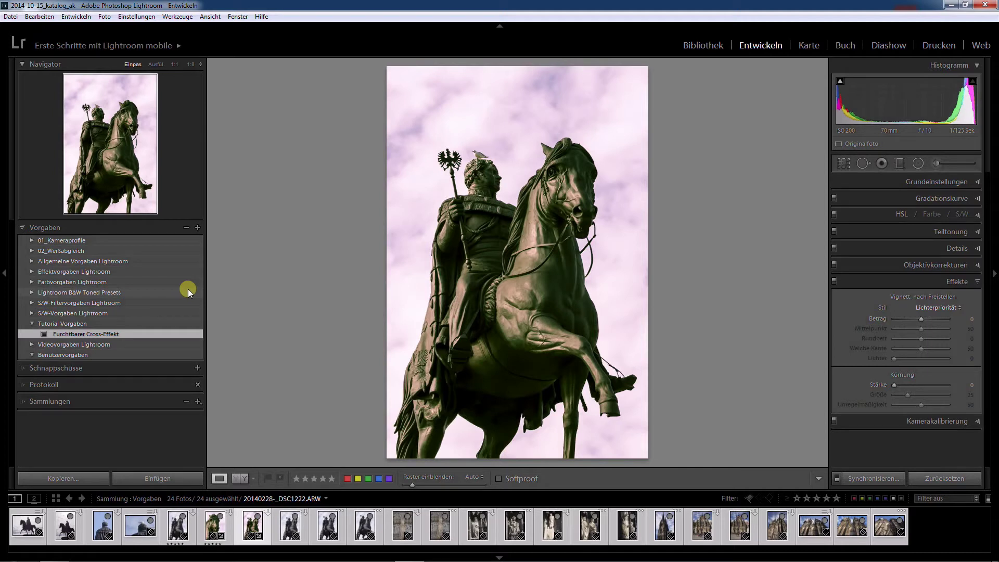
left_click(440, 531)
Step: Apply Furchtbarer Cross-Effekt to cathedral photo 20150228-_DSC0016 and expand Grundeinstellungen
left_click(662, 528)
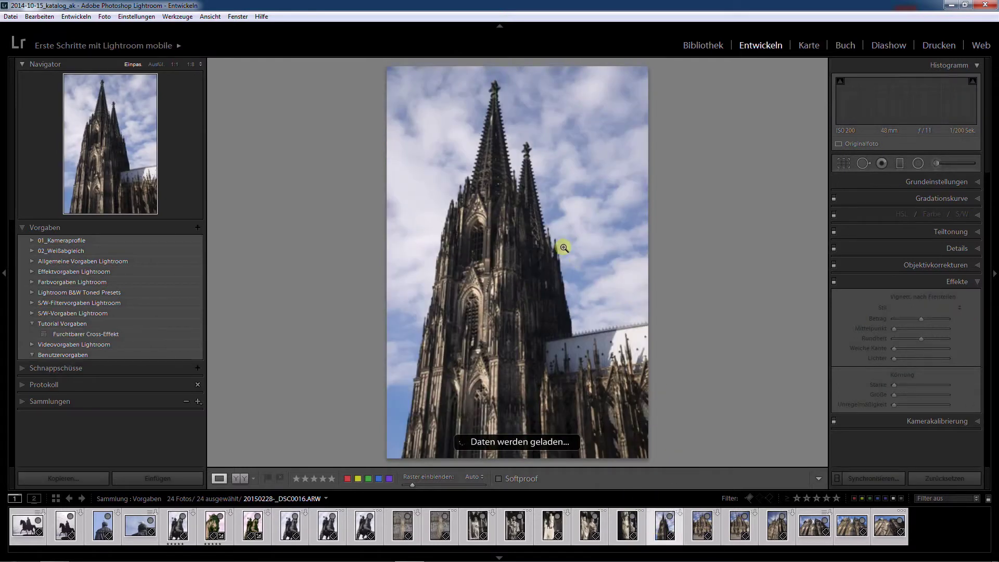
left_click(98, 334)
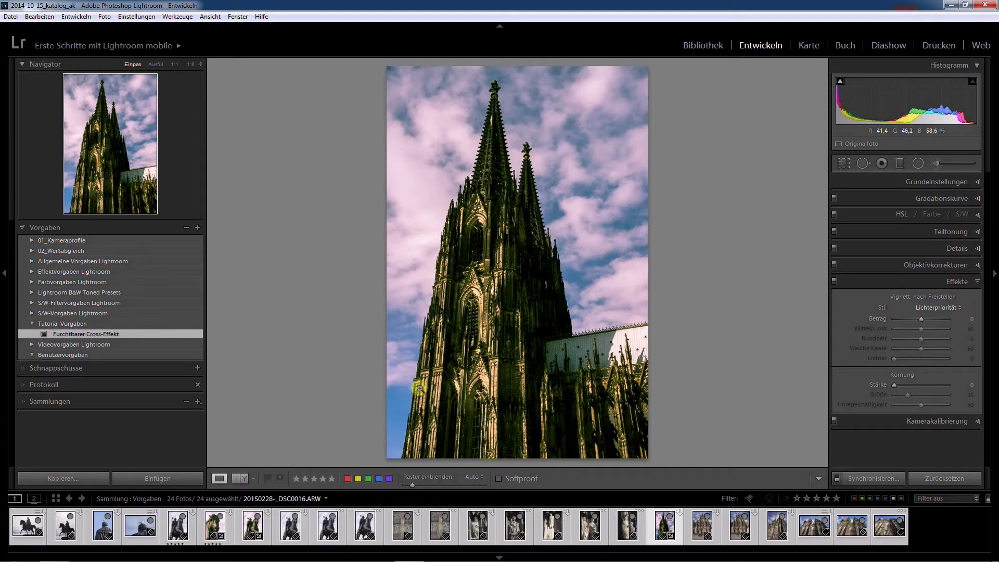
left_click(978, 183)
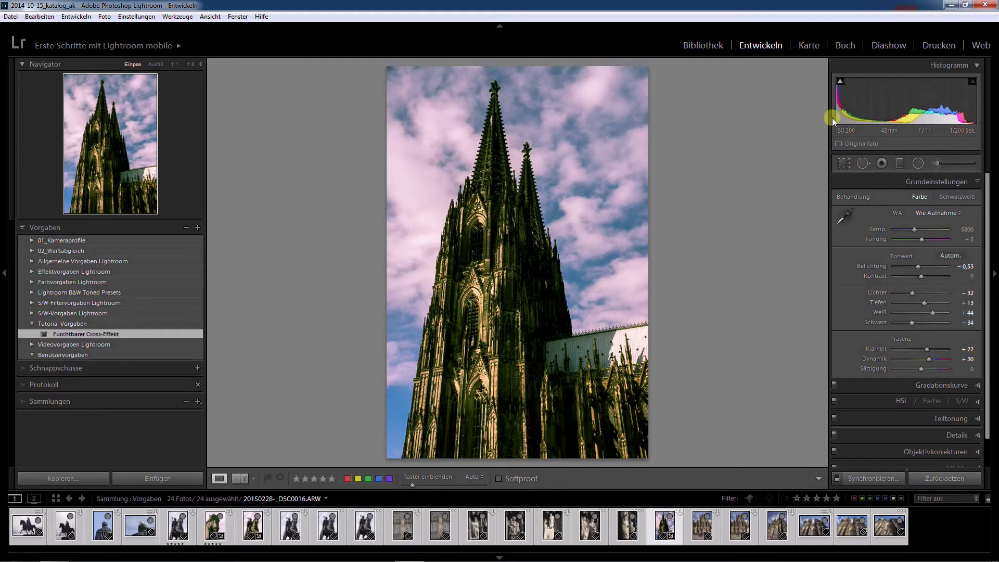
Step: Reset exposure and lower it to −0.15, then raise shadows to +84 on the cathedral
double_click(917, 265)
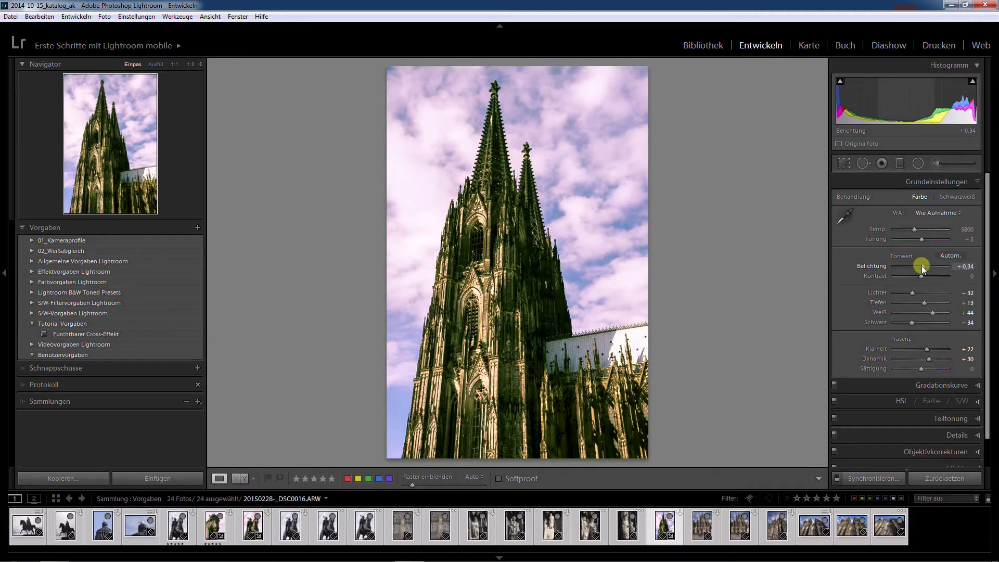
left_click_drag(919, 266, 918, 265)
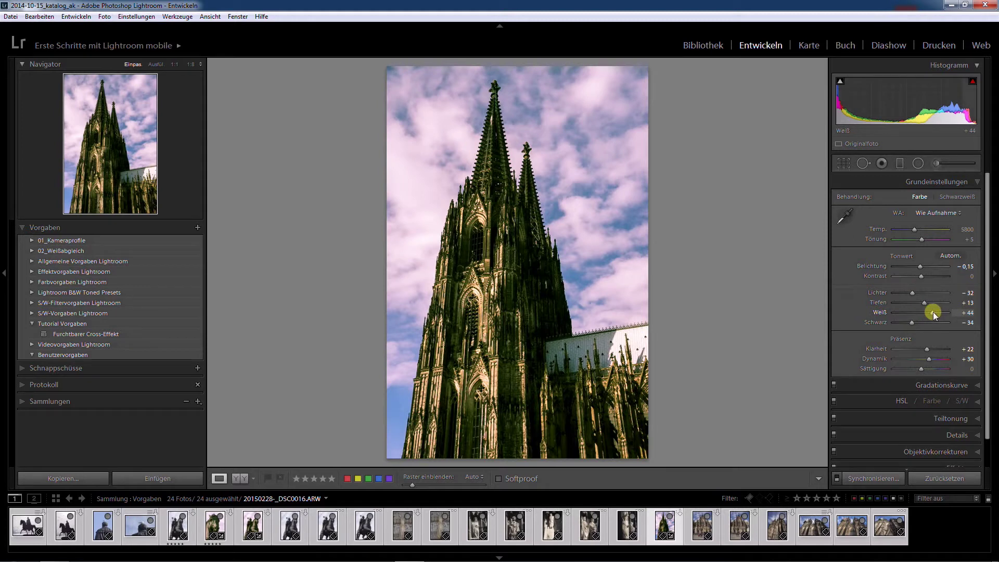
left_click_drag(924, 302, 944, 303)
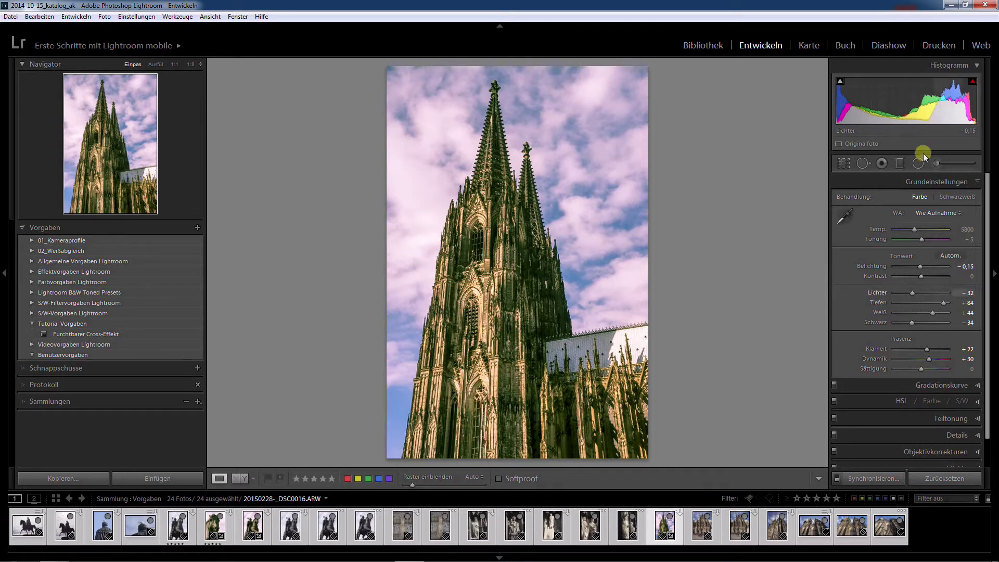
scroll(900, 360, "down", 2)
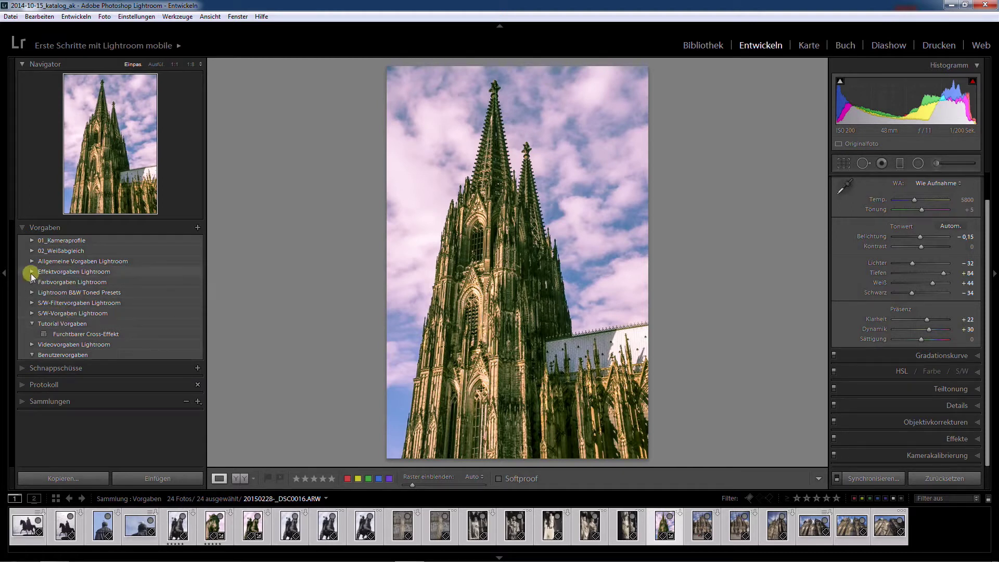
Step: Try Crossentwicklung 1, 2 and 3 from Farbvorgaben Lightroom, keeping Crossentwicklung 3, then start a new develop preset
left_click(31, 272)
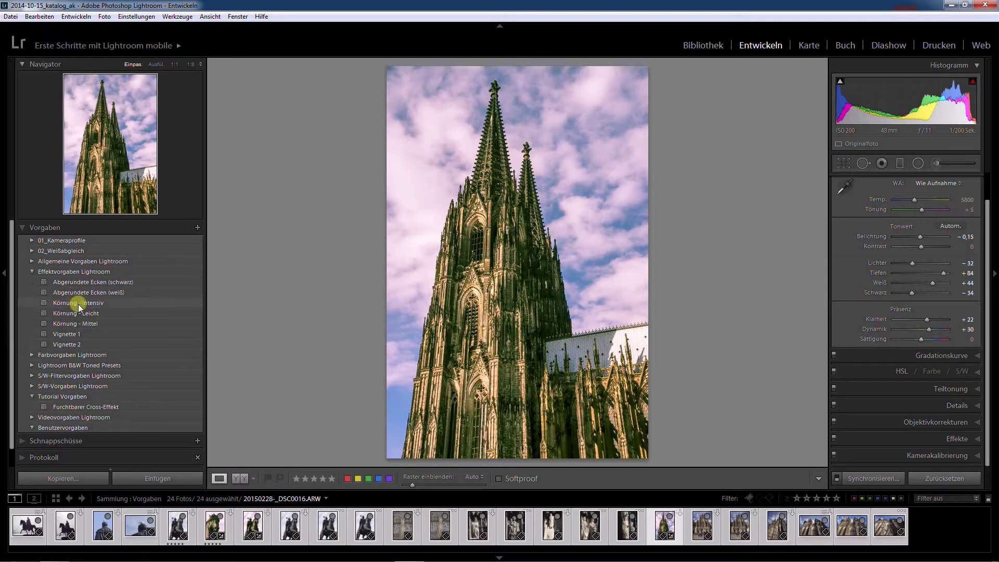
left_click(31, 355)
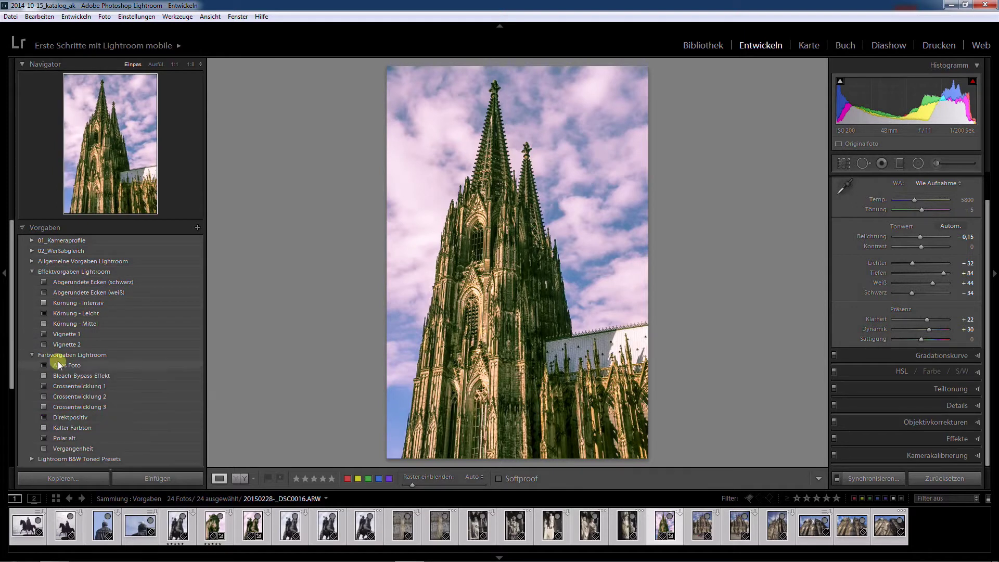
scroll(125, 326, "down", 1)
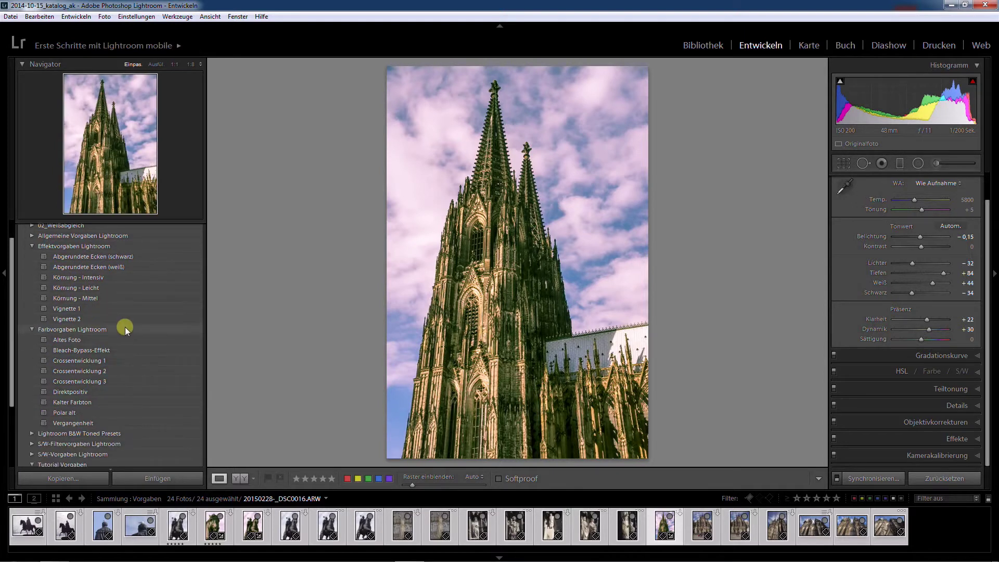
left_click(86, 361)
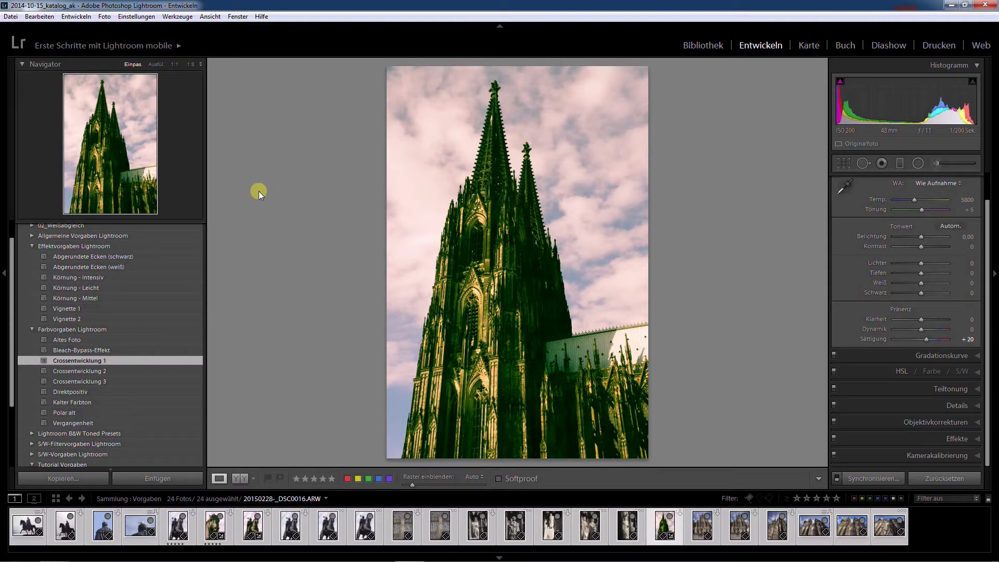
left_click(105, 371)
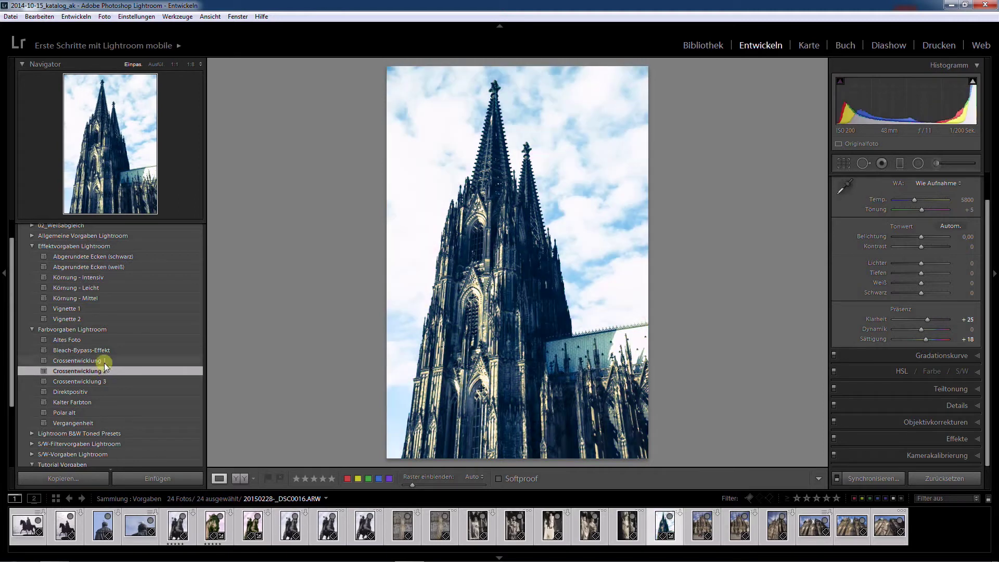
left_click(102, 381)
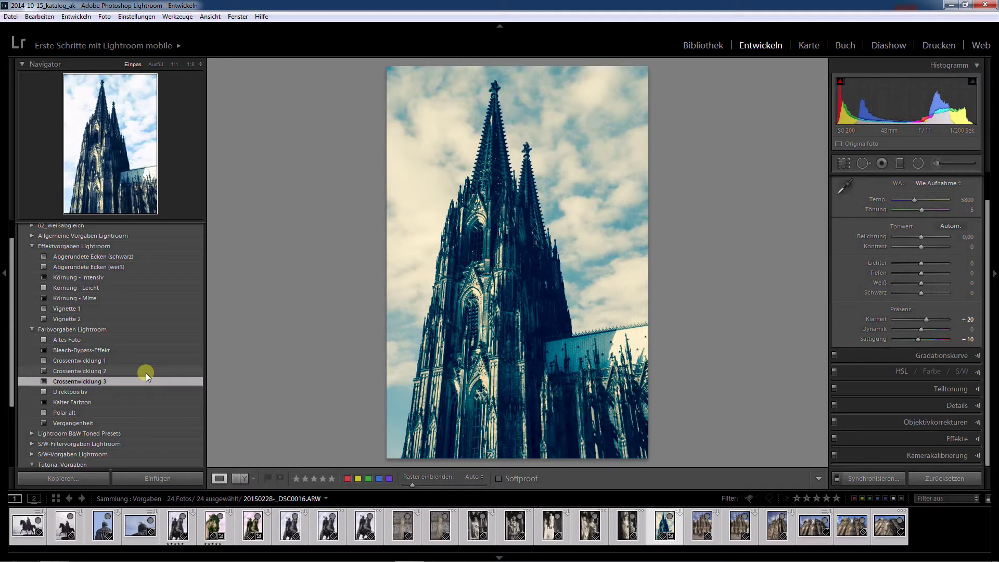
scroll(142, 301, "up", 2)
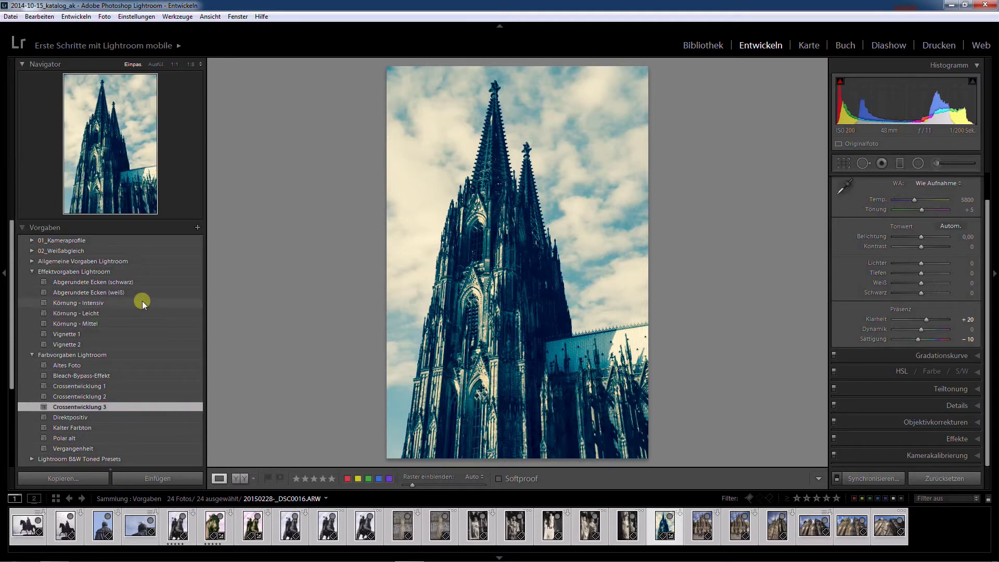
left_click(197, 229)
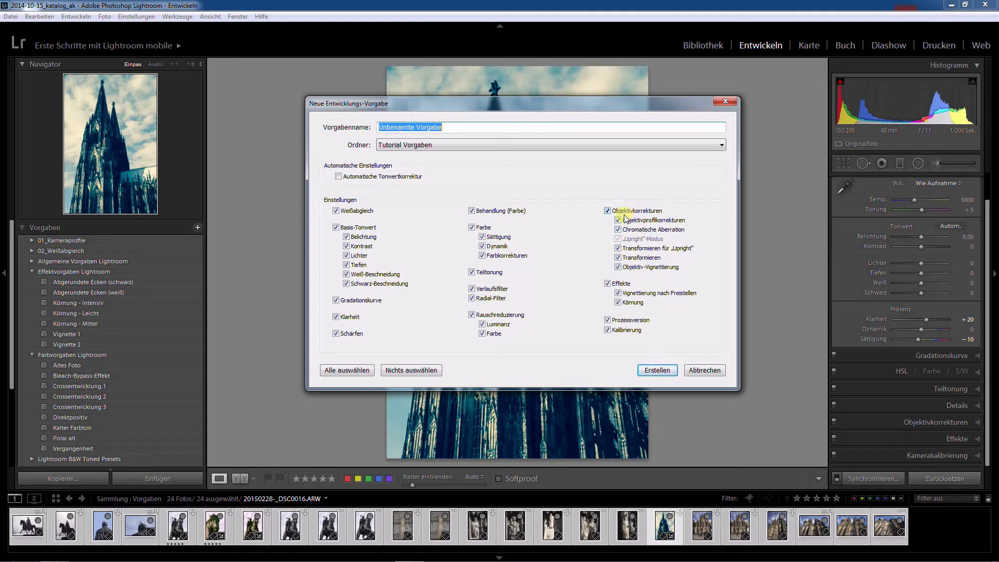
Step: Cancel the new preset and apply Furchtbarer Cross-Effekt from Tutorial Vorgaben to the cathedral
left_click(705, 370)
scroll(92, 350, "down", 4)
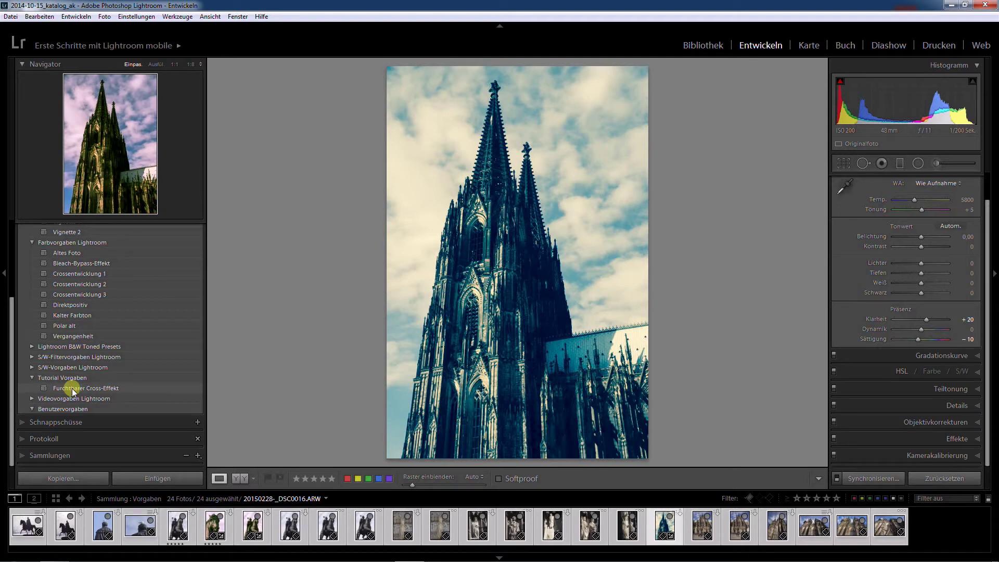
left_click(72, 388)
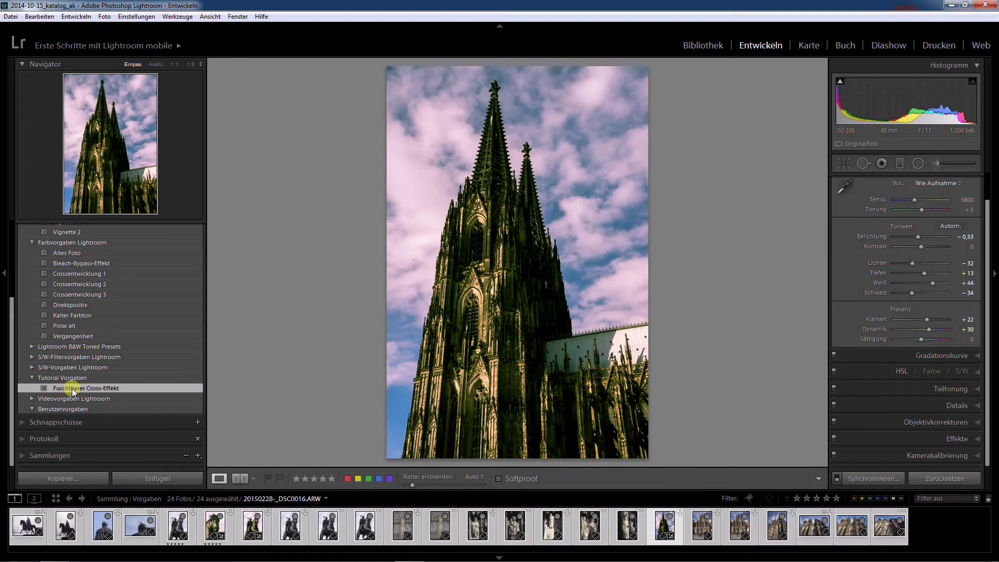
scroll(72, 385, "up", 5)
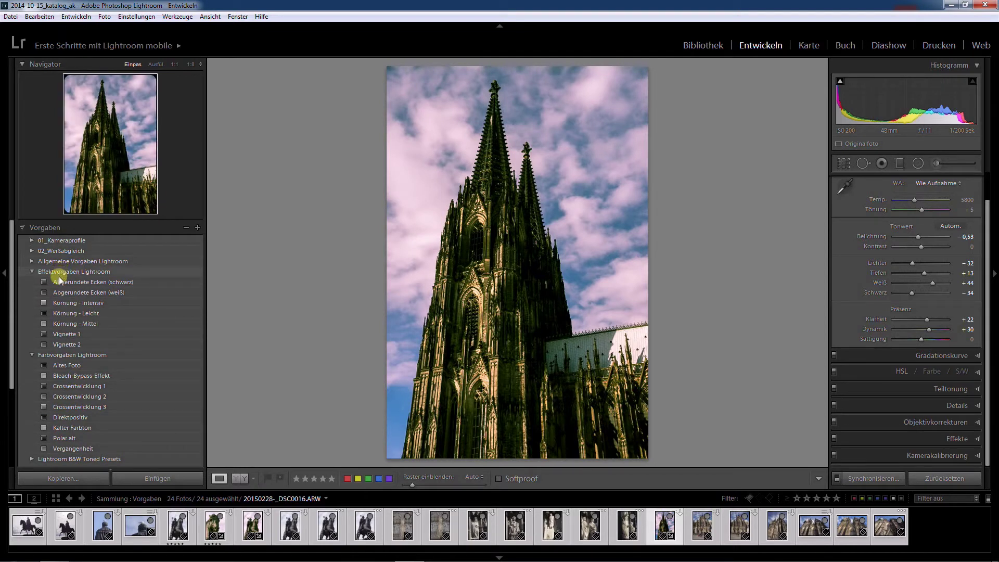
Step: Apply Abgerundete Ecken (schwarz) and ease the corner roundness to −77
left_click(95, 283)
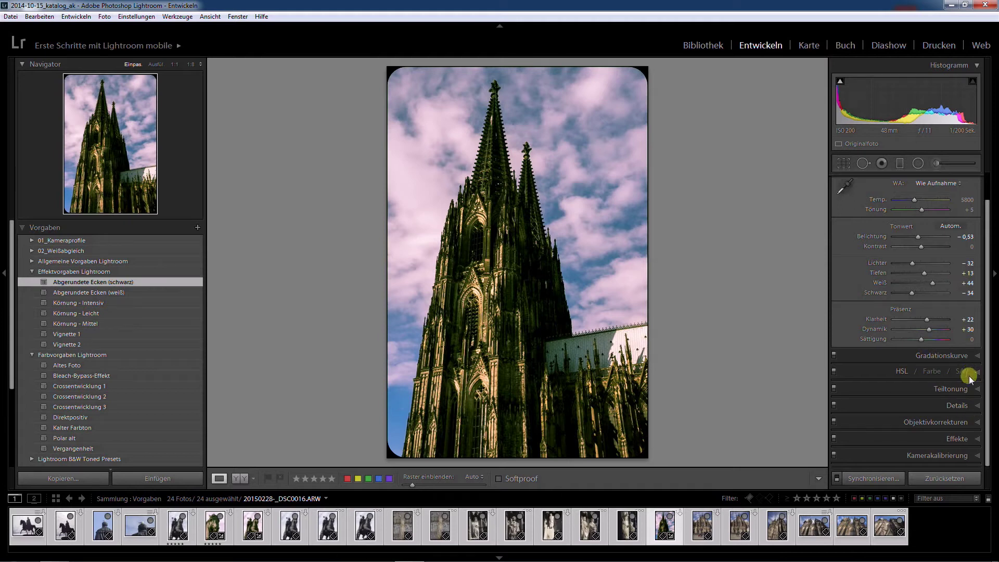
left_click(977, 439)
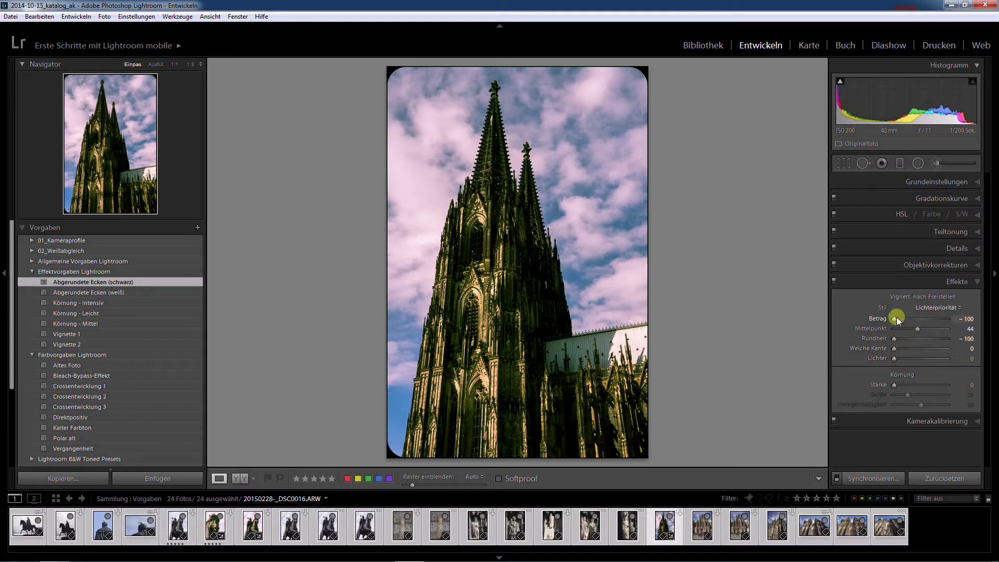
scroll(78, 340, "down", 3)
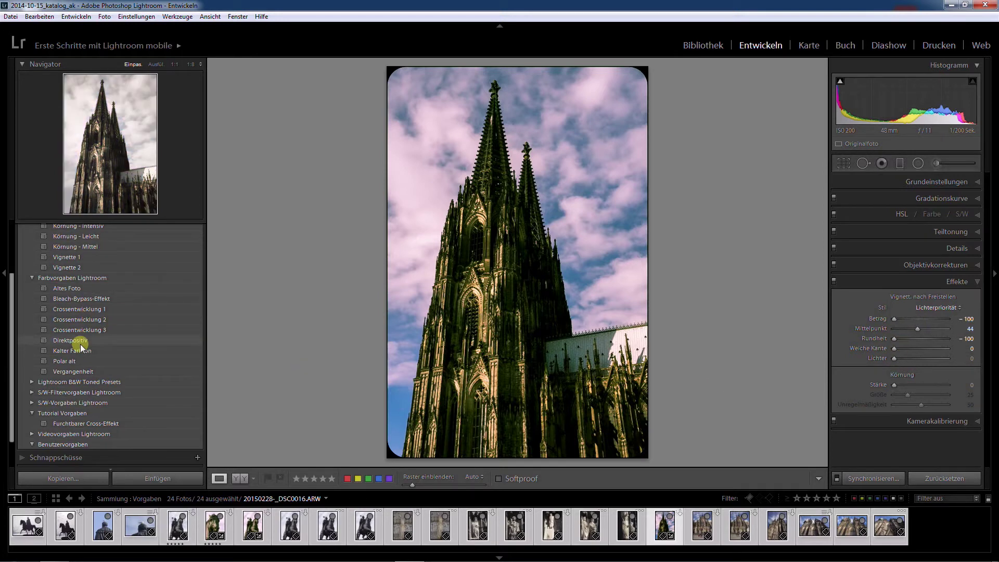
scroll(100, 333, "up", 3)
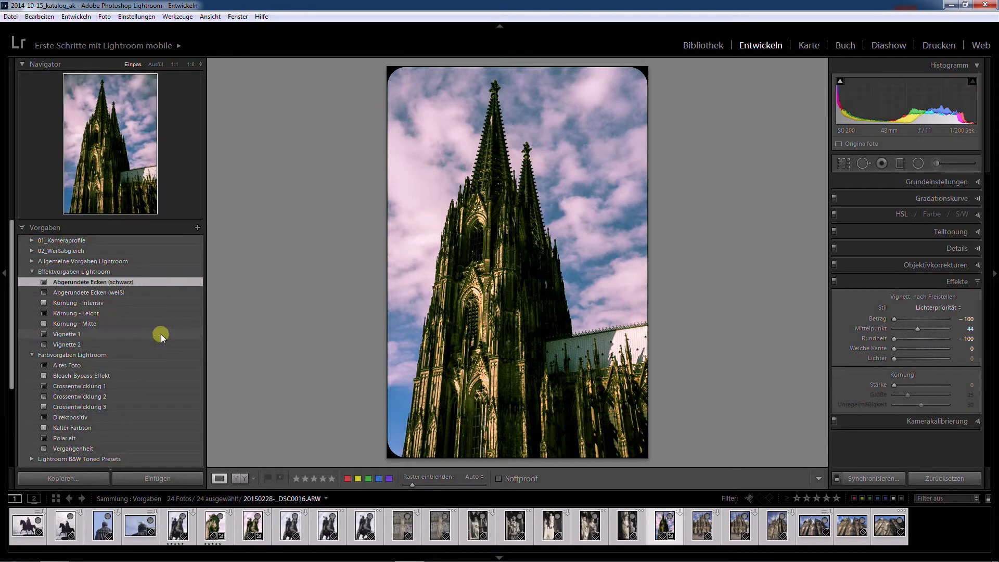
key("ctrl+z")
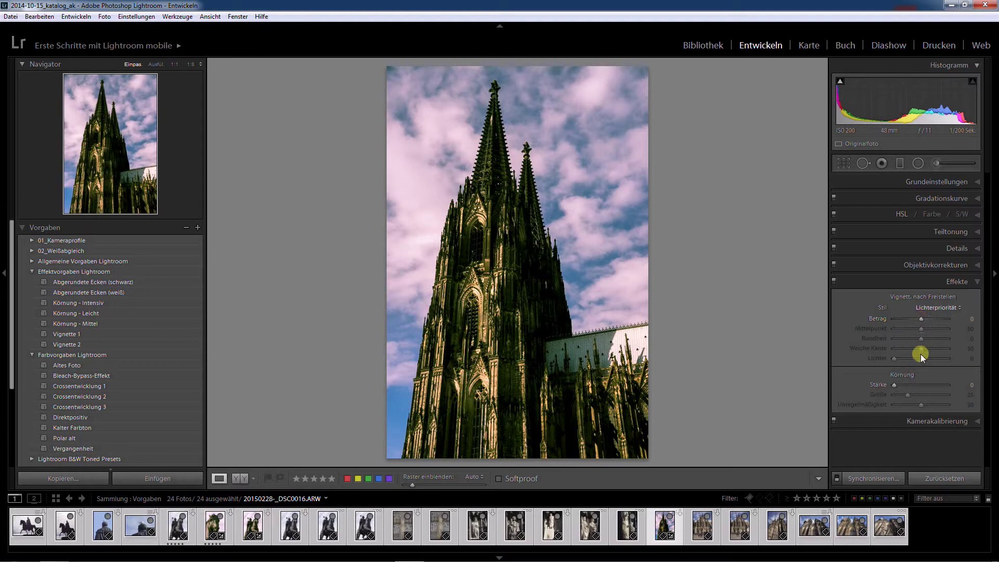
left_click(82, 281)
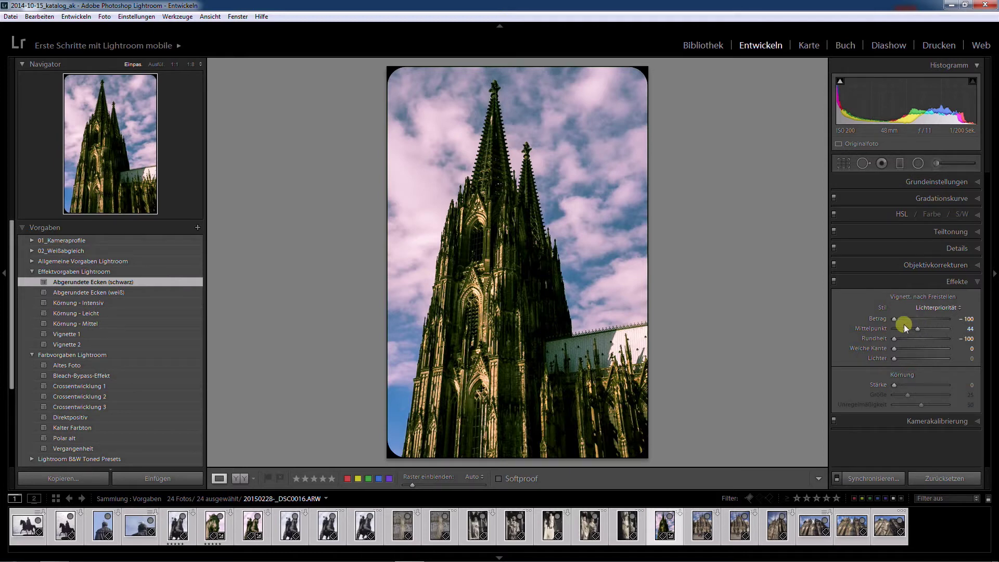
left_click_drag(894, 339, 901, 338)
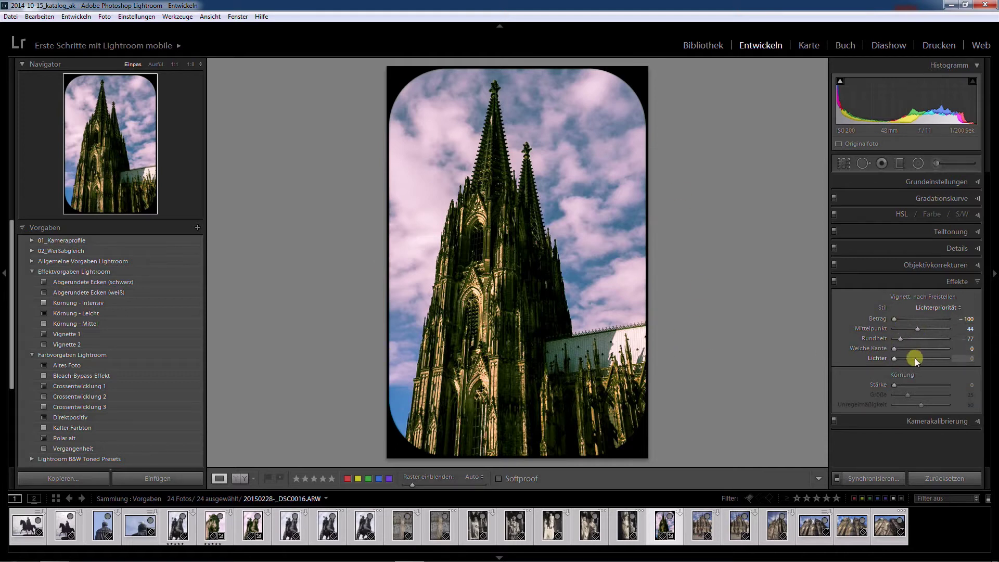
left_click(197, 227)
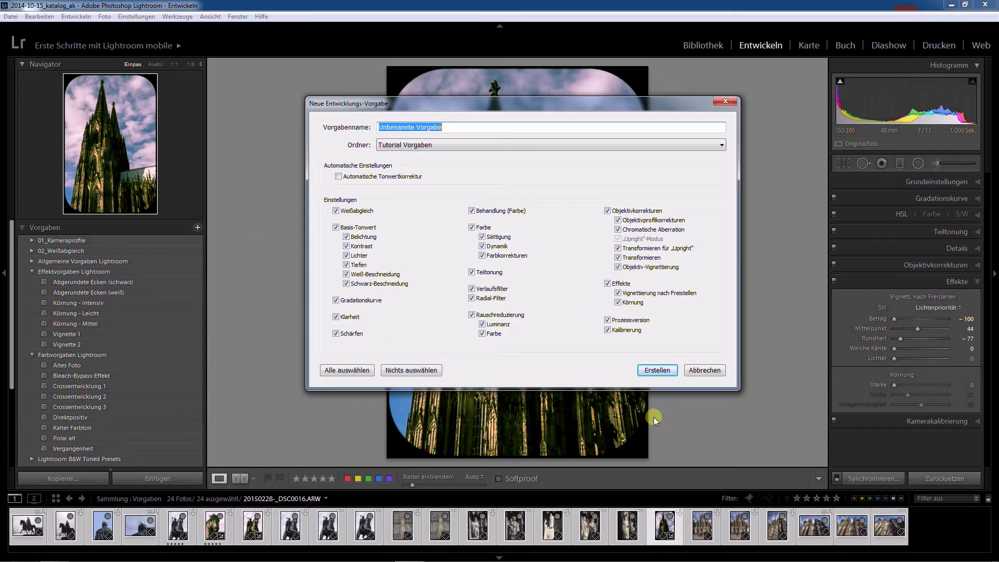
Step: Name the new preset 'Abgerundete Ecken (schwarz) groß' in the Tutorial Vorgaben folder
type("Abge")
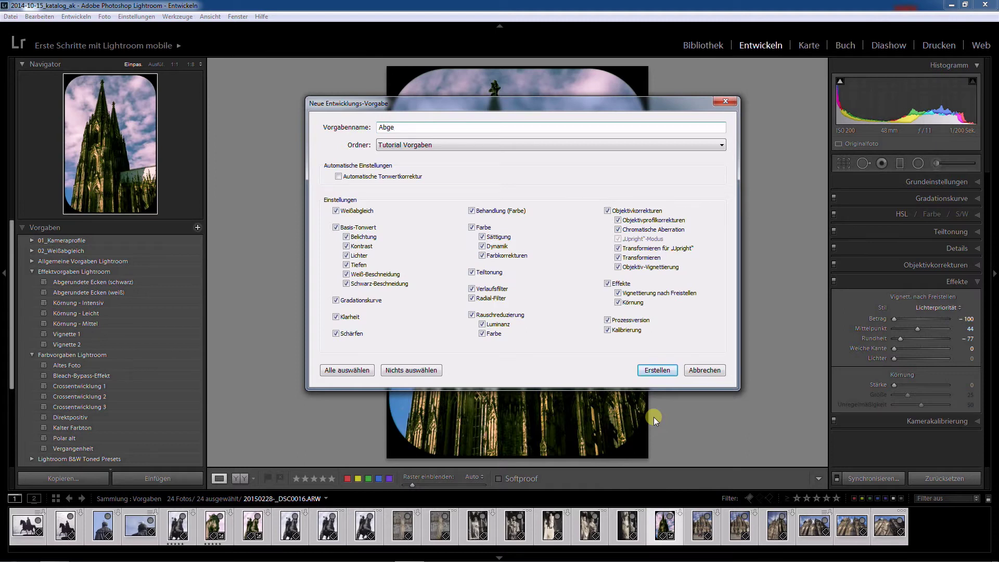
type("rundete Ecken /")
type("schwarz)")
type(" groß")
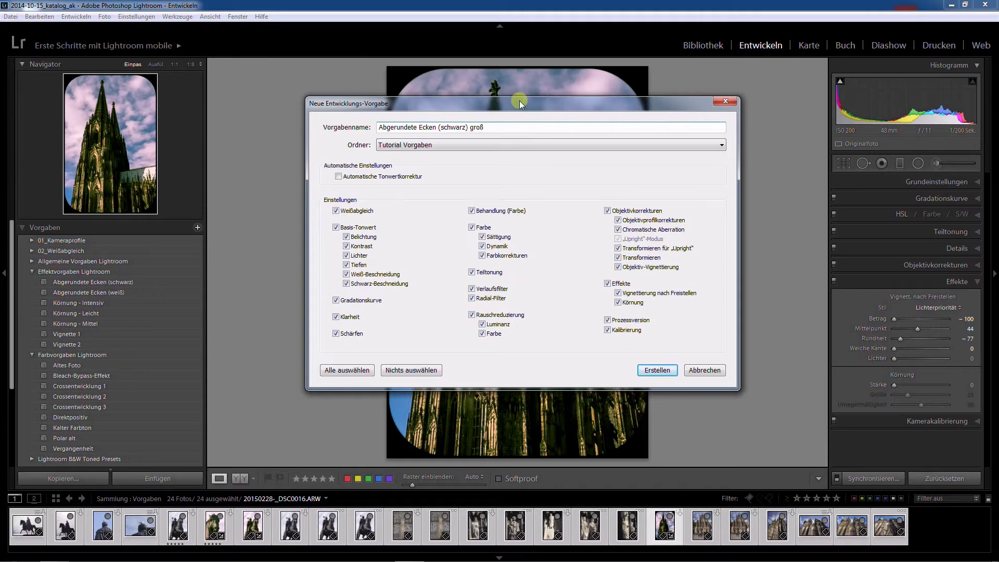
left_click_drag(520, 103, 250, 175)
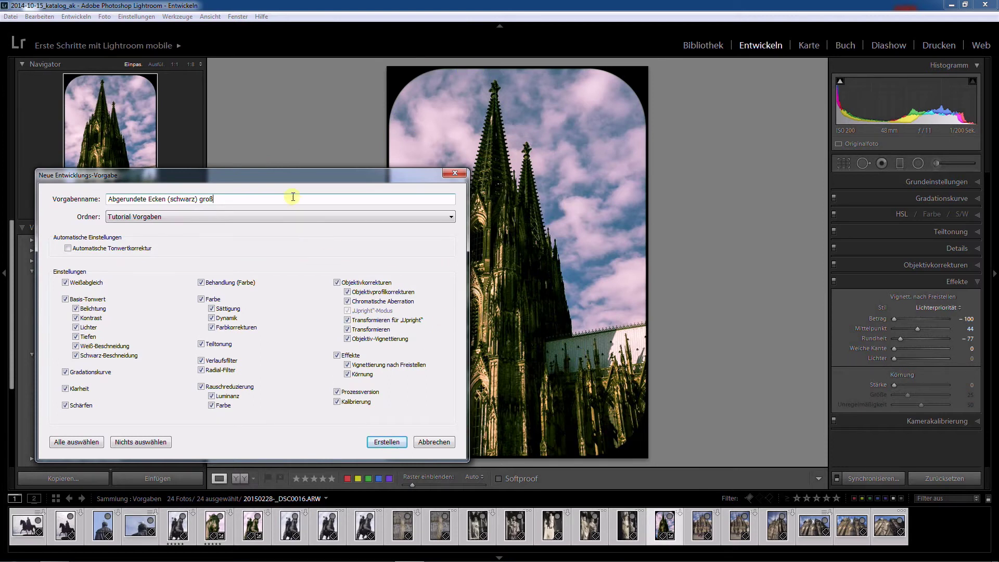
left_click_drag(286, 176, 539, 126)
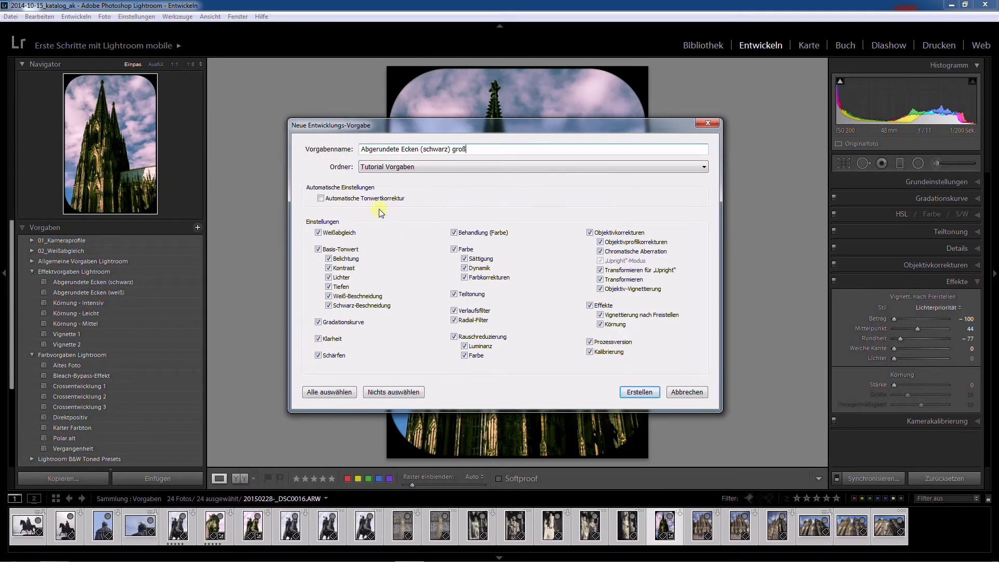
Step: Limit the preset's stored settings to post-crop vignetting only
left_click(383, 393)
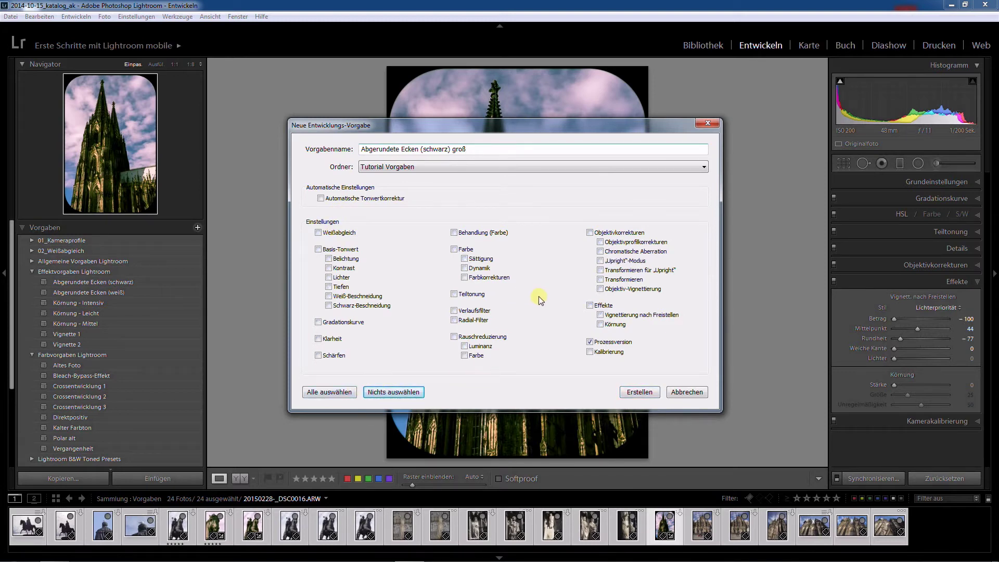
left_click(601, 316)
left_click(589, 343)
left_click_drag(566, 126, 273, 222)
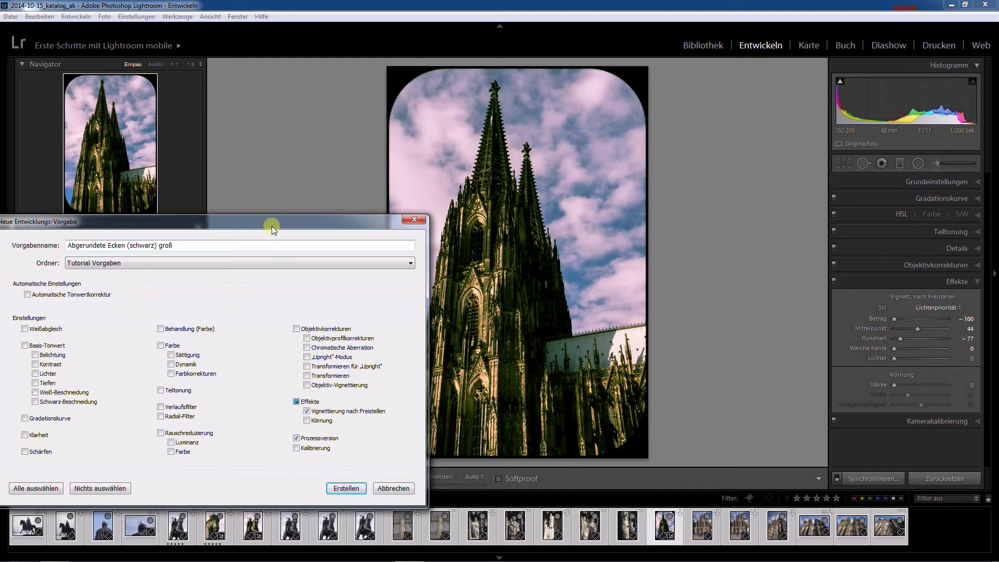
left_click_drag(270, 224, 550, 123)
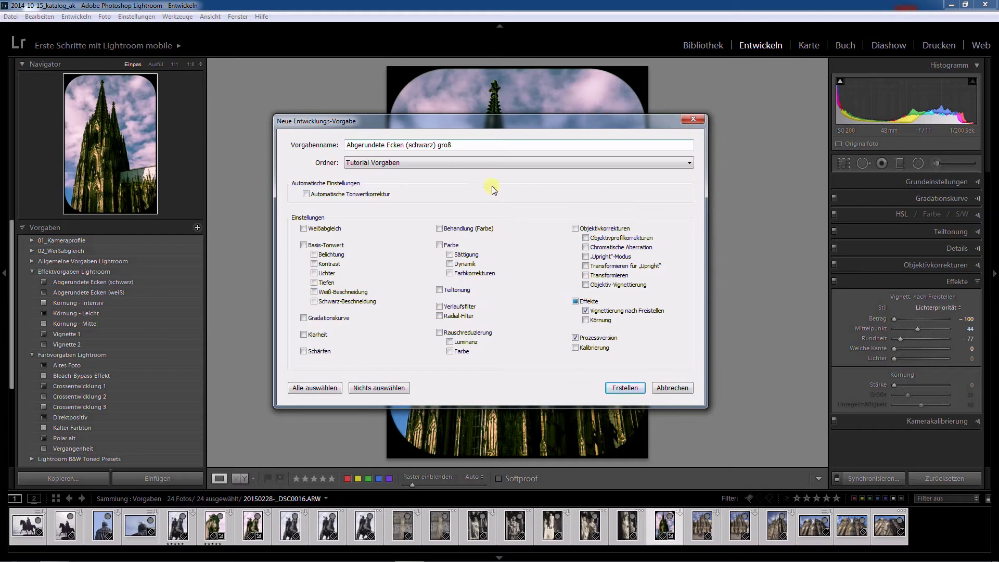
Step: Create the preset and reapply Furchtbarer Cross-Effekt to the cathedral
left_click(623, 389)
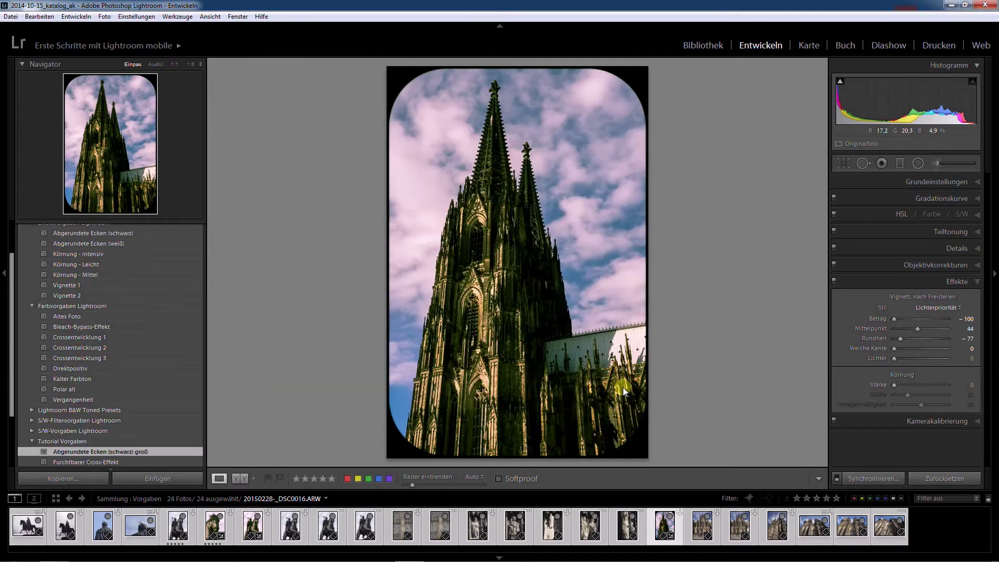
scroll(133, 377, "down", 3)
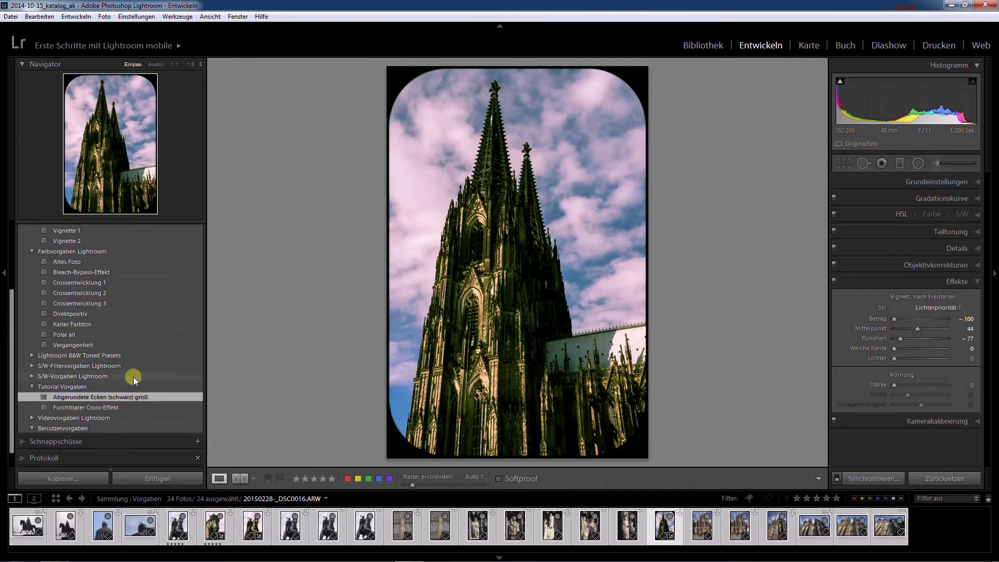
scroll(133, 377, "down", 1)
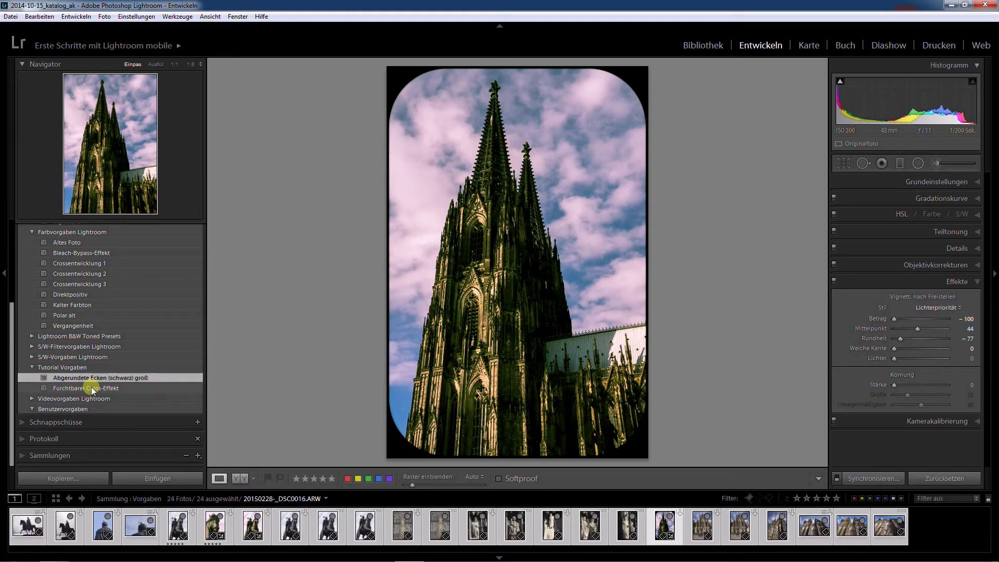
left_click(91, 389)
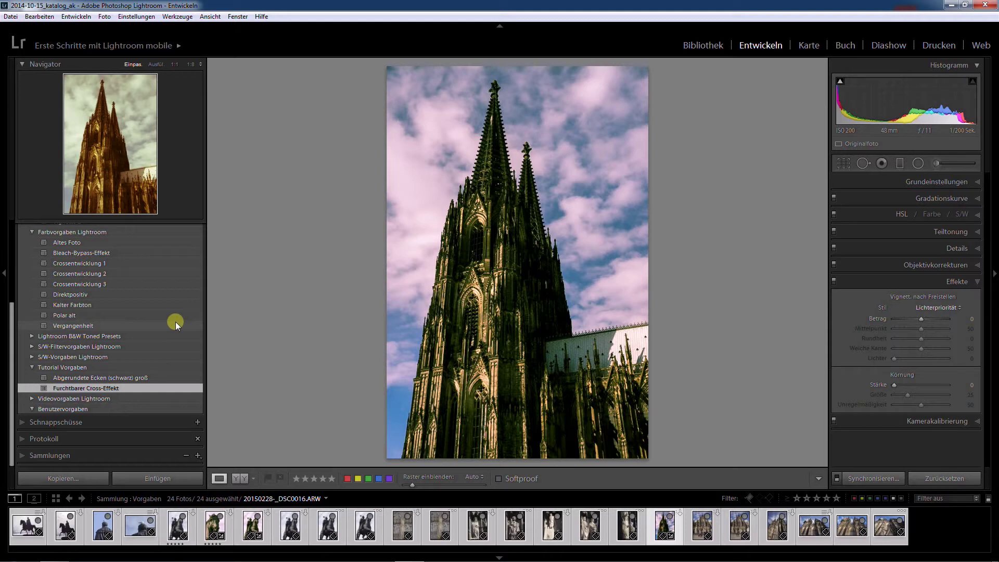
Step: Apply 'Abgerundete Ecken (schwarz) groß' and collapse the Lightroom colour and effect preset folders
scroll(176, 322, "up", 2)
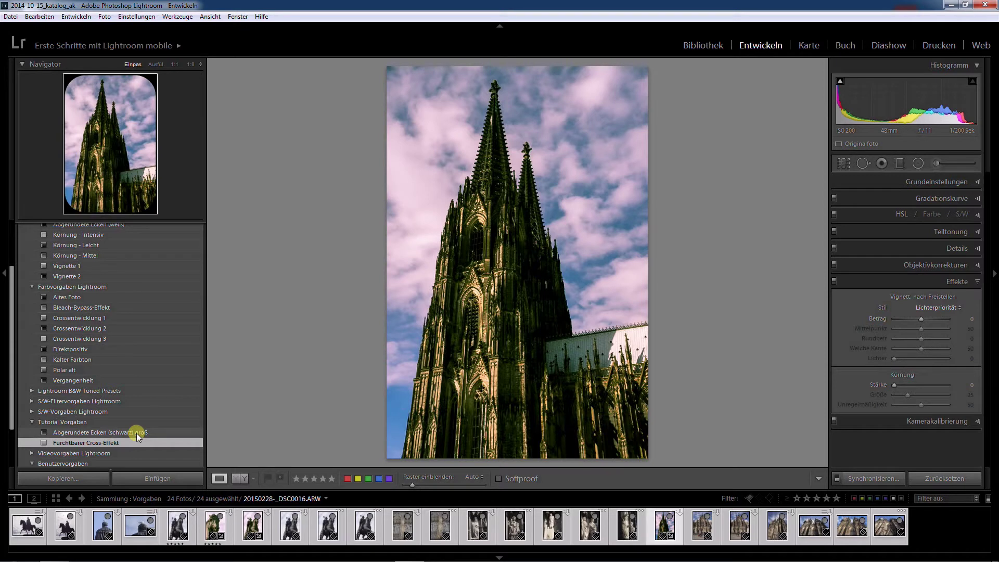
left_click(136, 433)
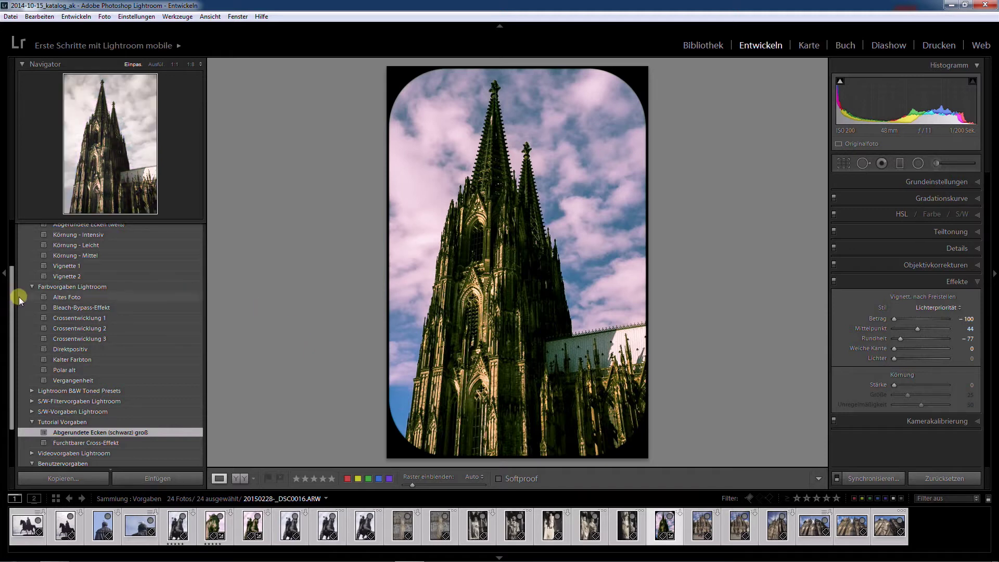
left_click(30, 286)
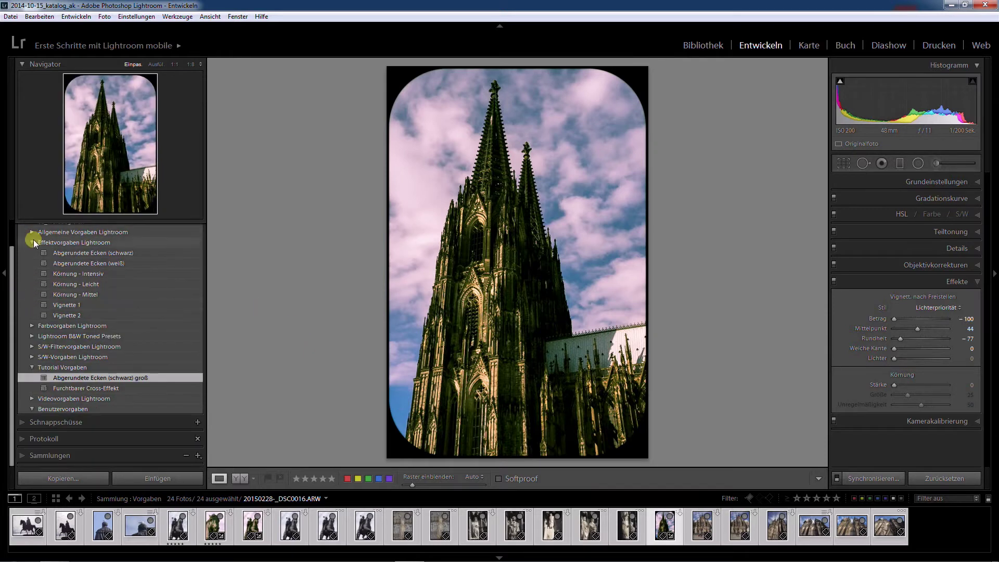
Step: Collapse the preset folders and reset all develop settings on the cathedral photo
left_click(33, 239)
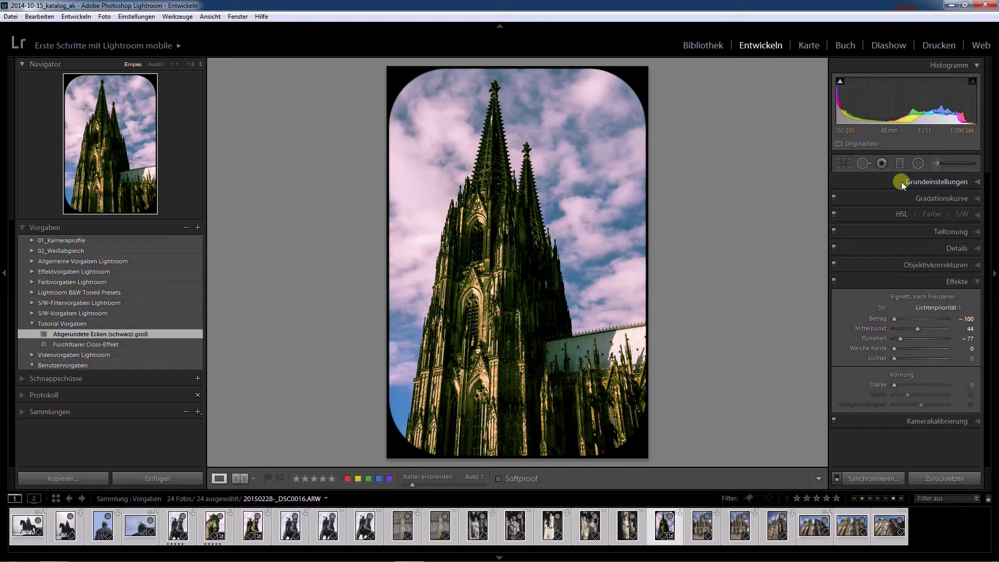
left_click(953, 482)
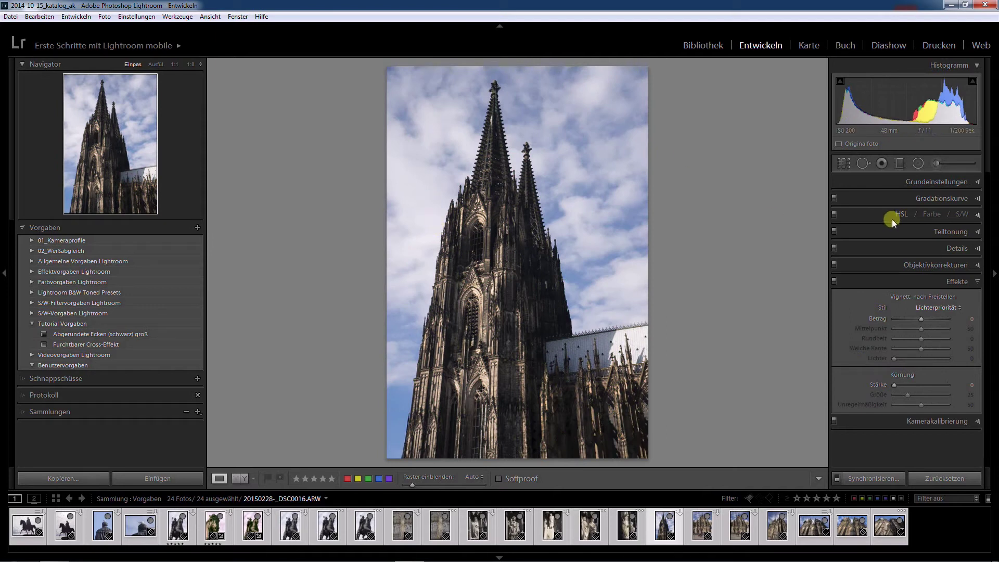
Step: Set the camera calibration profile to Camera Vivid after trying Camera Landscape
left_click(978, 422)
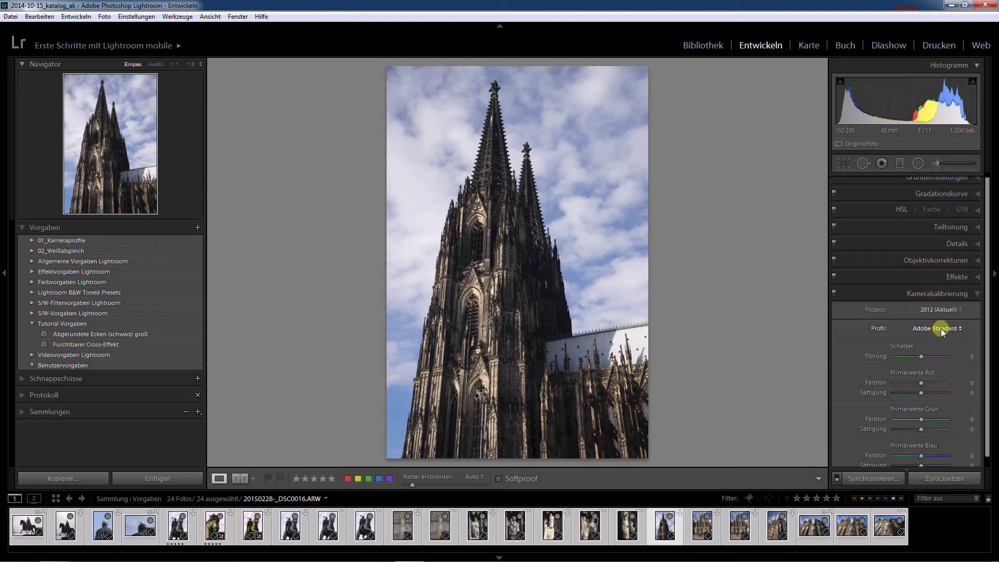
left_click(941, 329)
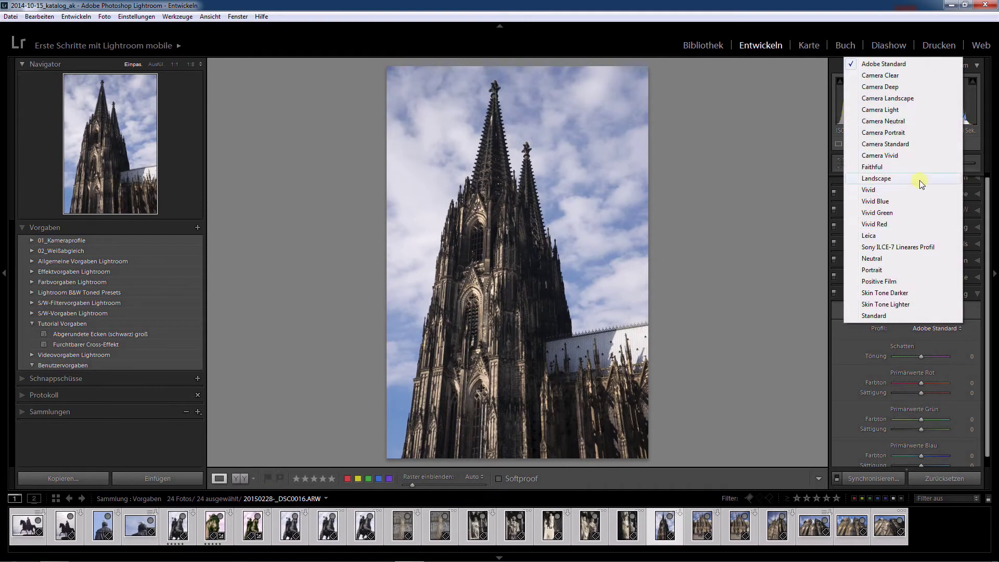
left_click(908, 99)
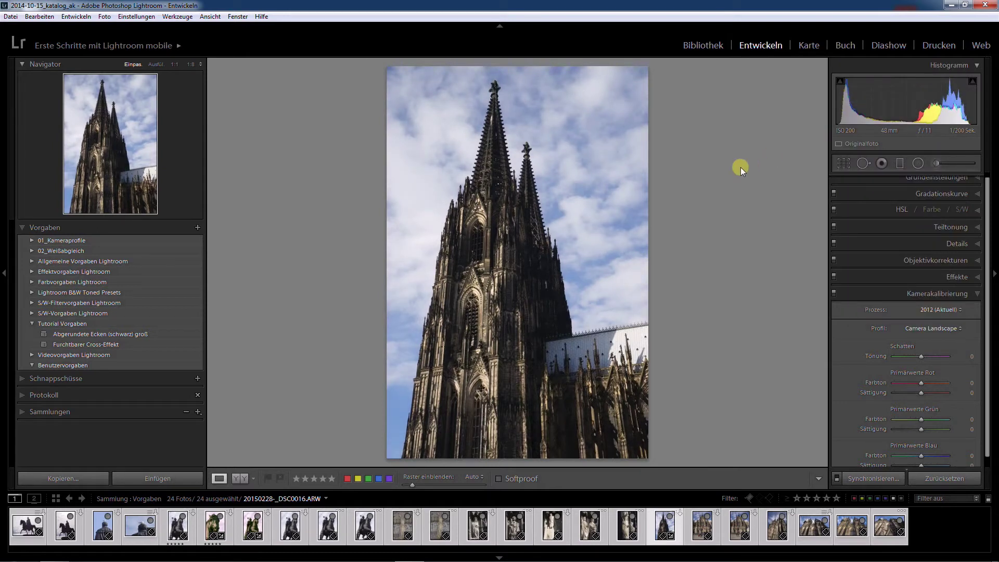
left_click(919, 329)
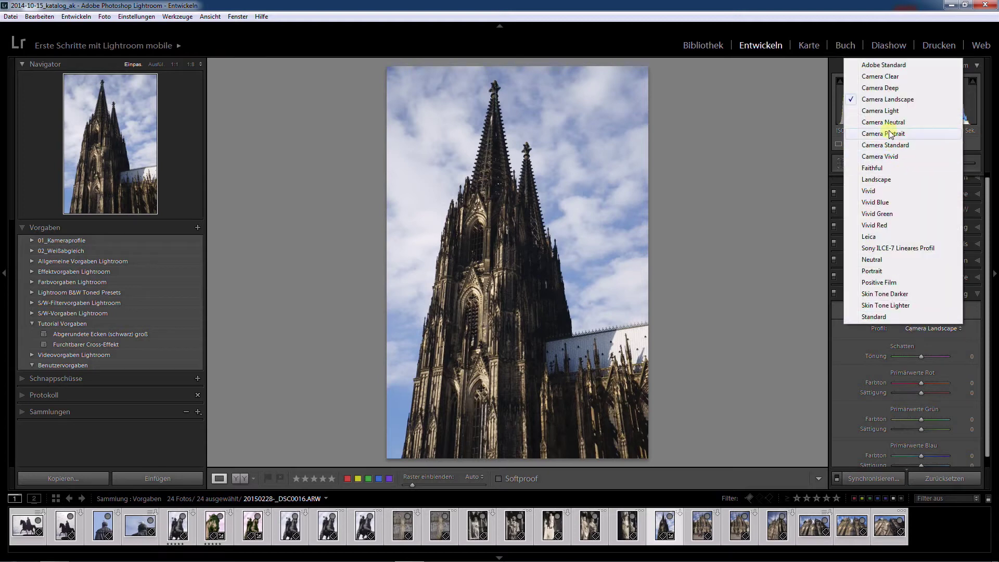
left_click(883, 155)
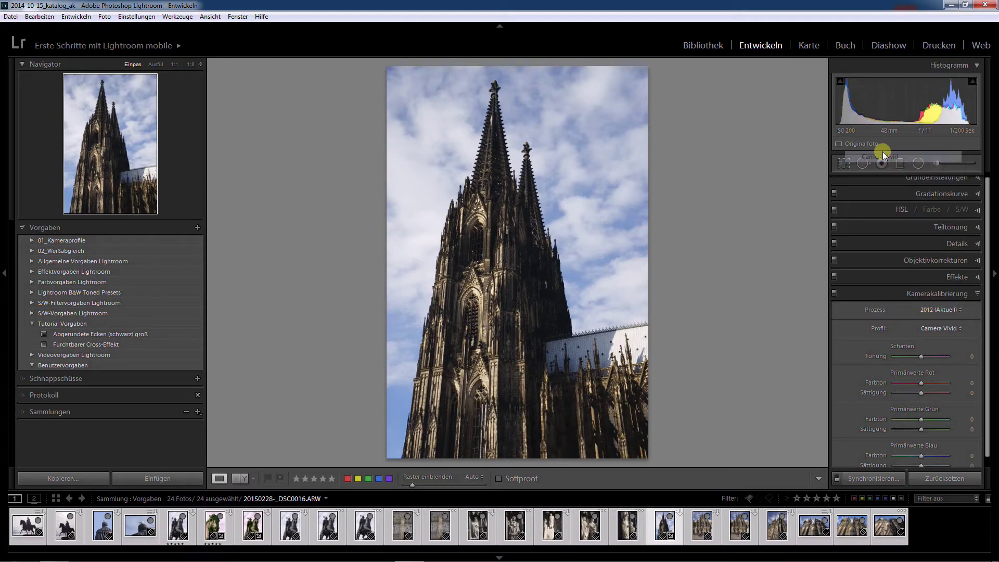
left_click(934, 329)
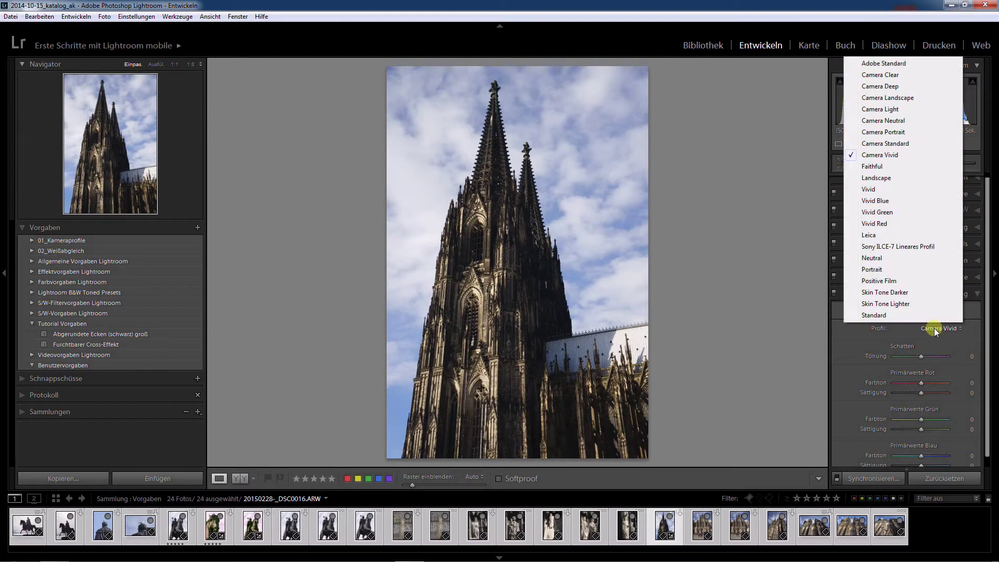
left_click(935, 328)
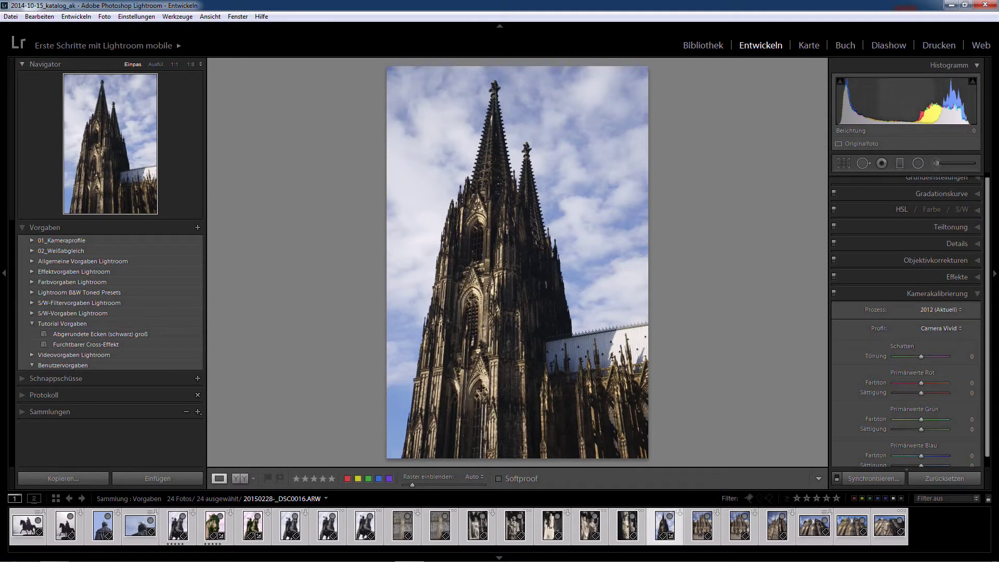
Step: Enable lens profile corrections and chromatic aberration removal
left_click(978, 260)
left_click(839, 295)
left_click(840, 306)
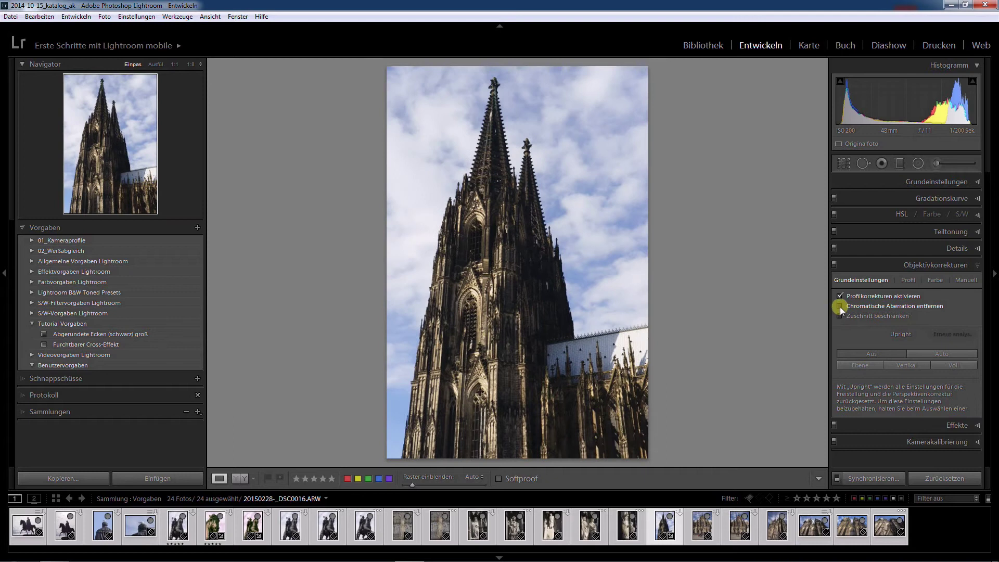
Step: Check the detected lens profile, then try Camera Landscape and Sony ILCE-7 Lineares Profil calibration
left_click(906, 279)
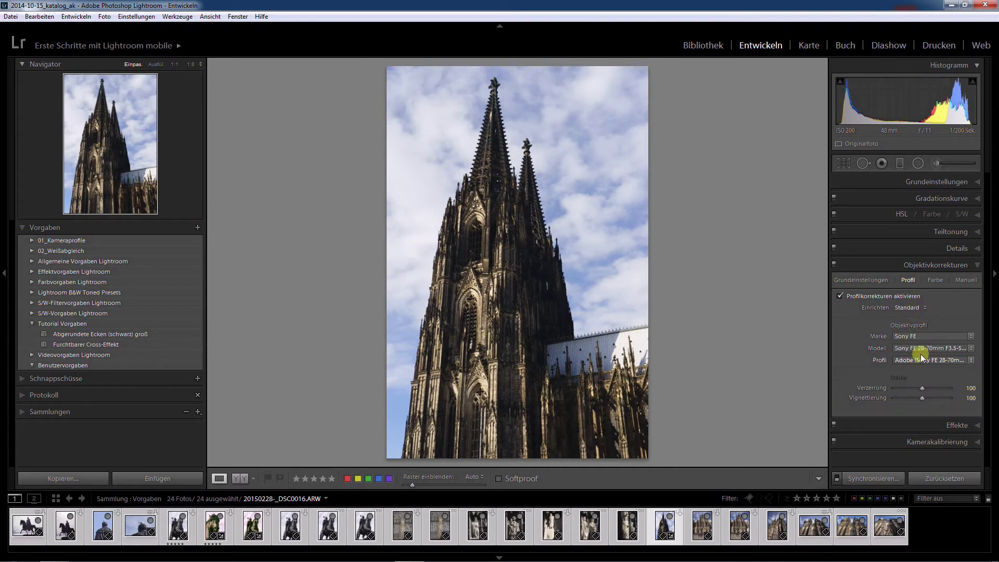
left_click(967, 442)
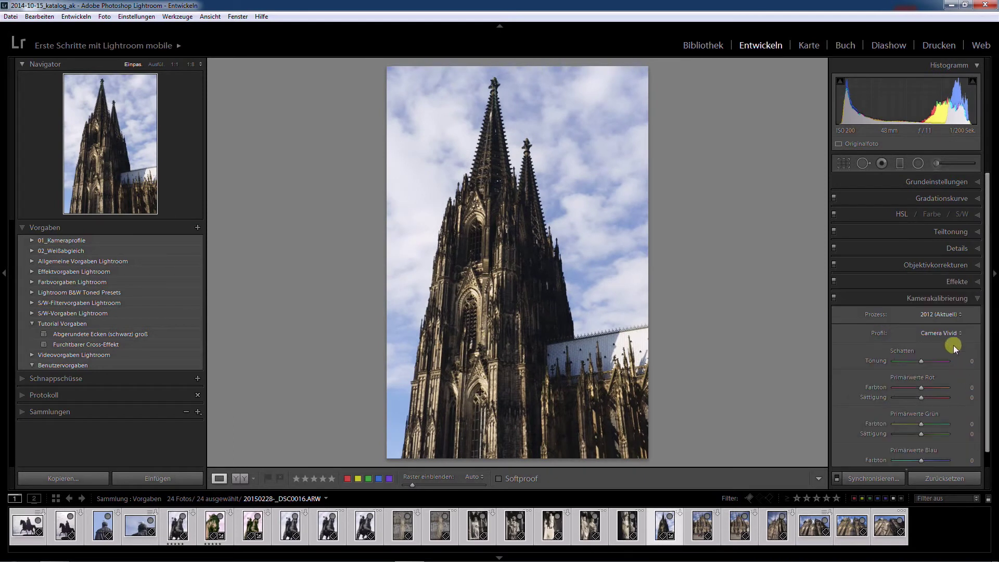
left_click(945, 334)
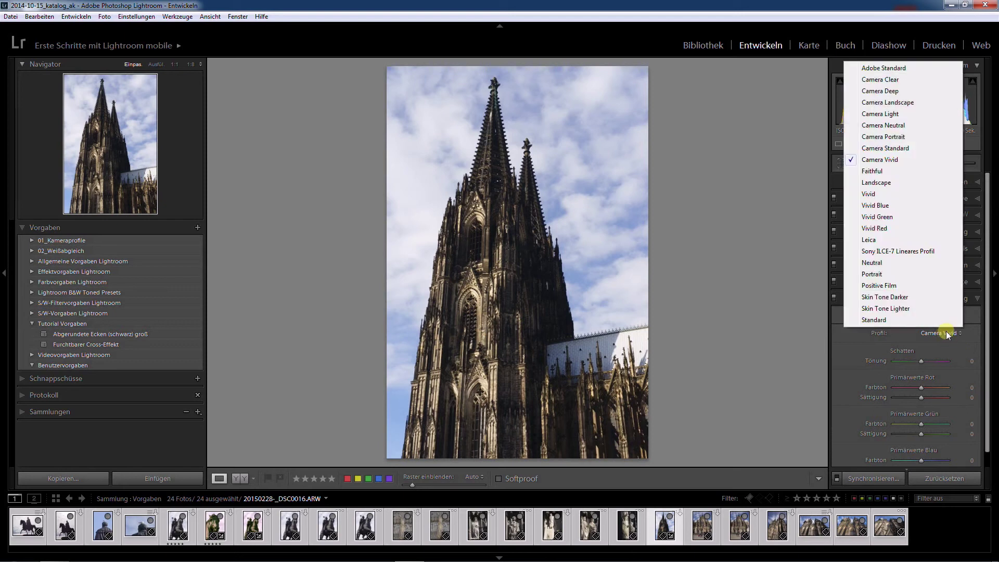
left_click(888, 103)
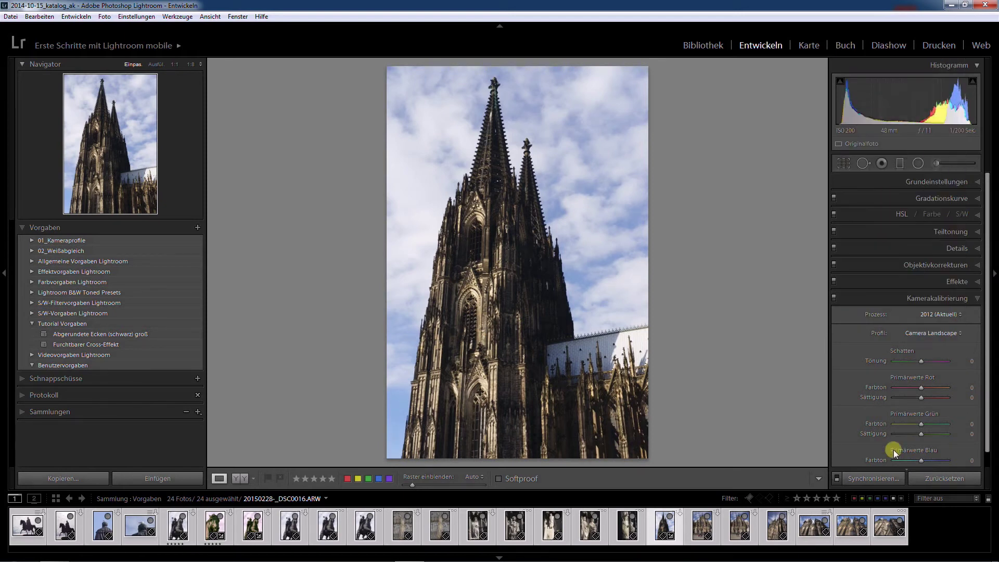
left_click(933, 333)
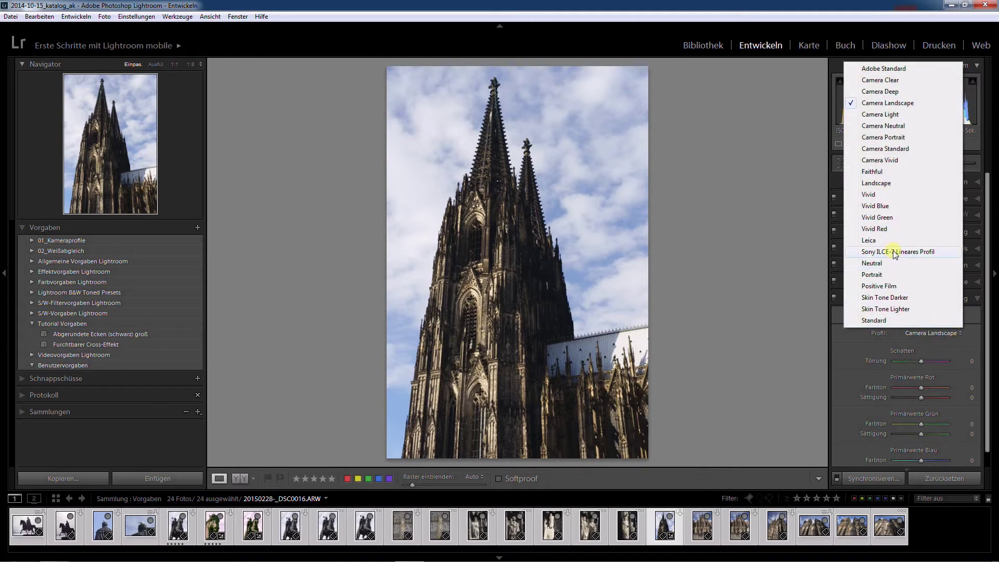
left_click(894, 252)
Step: Keep process version 2012, try Landscape, and settle on the Camera Landscape profile
left_click(947, 315)
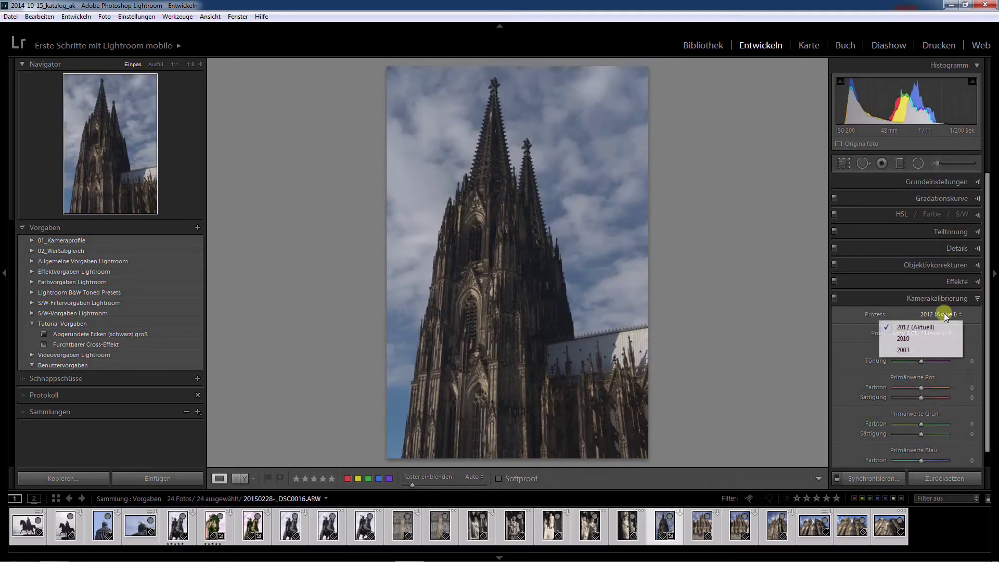
left_click(944, 327)
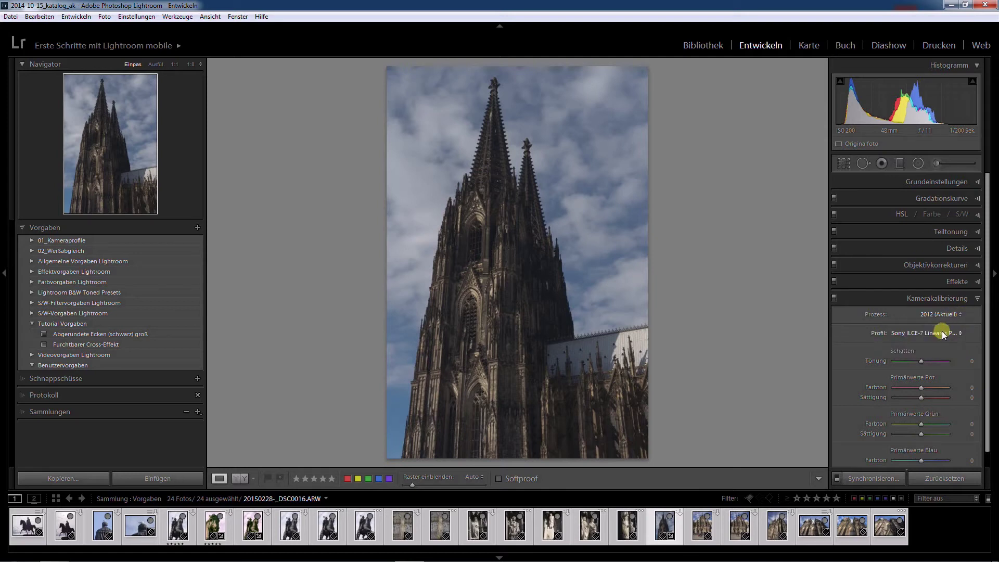
left_click(941, 332)
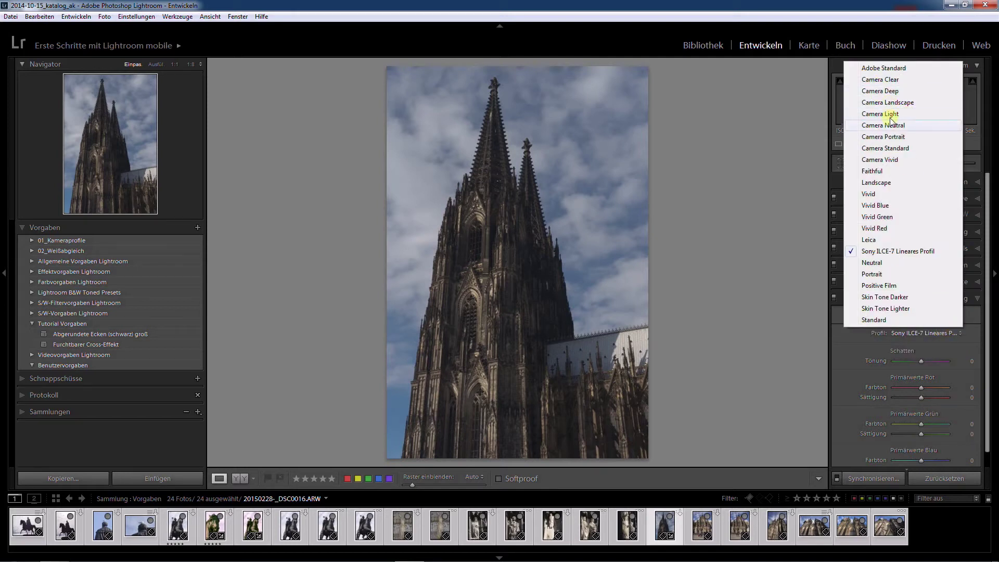
left_click(879, 183)
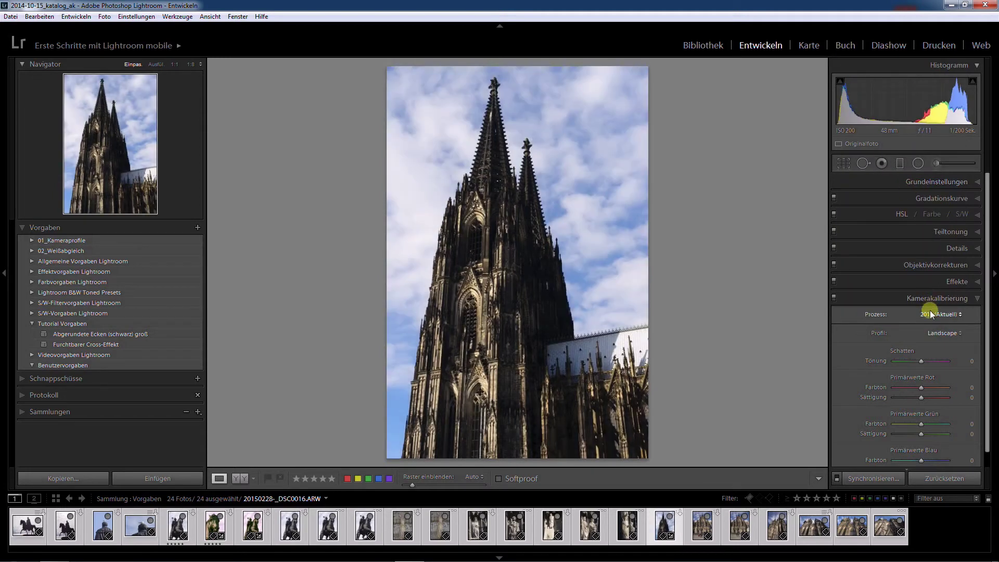
left_click(942, 333)
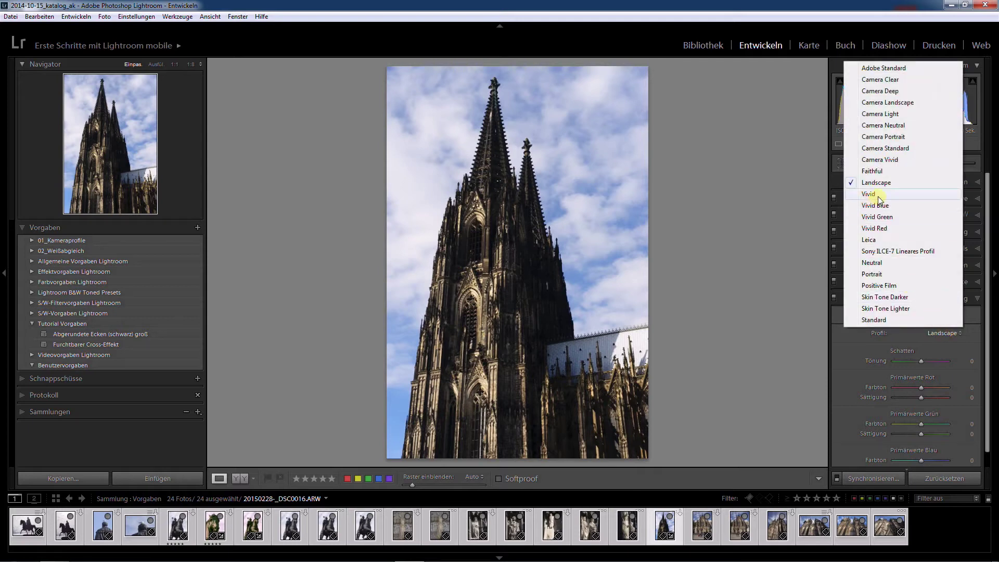
left_click(885, 102)
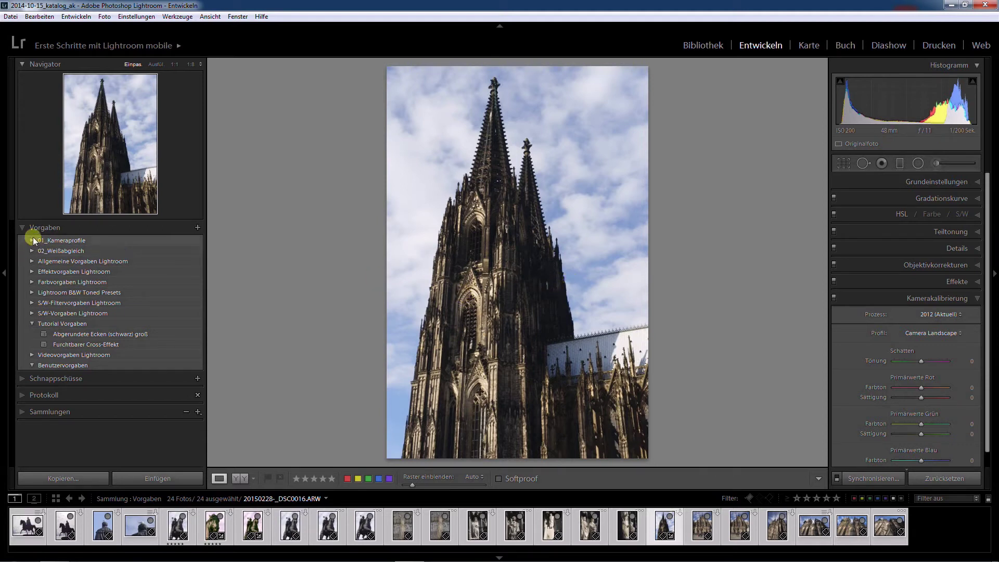
Step: Reset the photo, expand 01_Kameraprofile, and try Camera Clear, Camera Deep and Camera Landscape
left_click(948, 478)
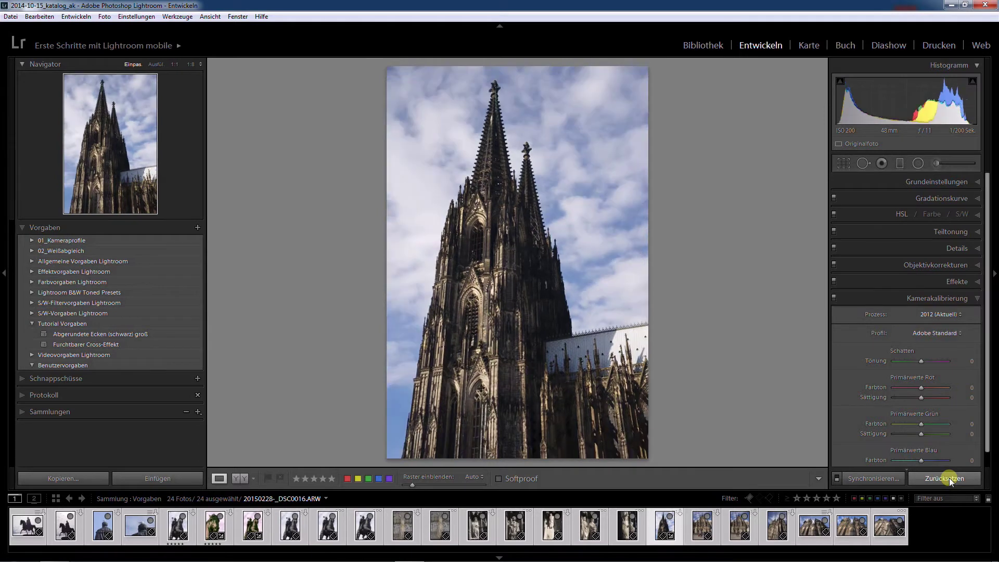
left_click(30, 240)
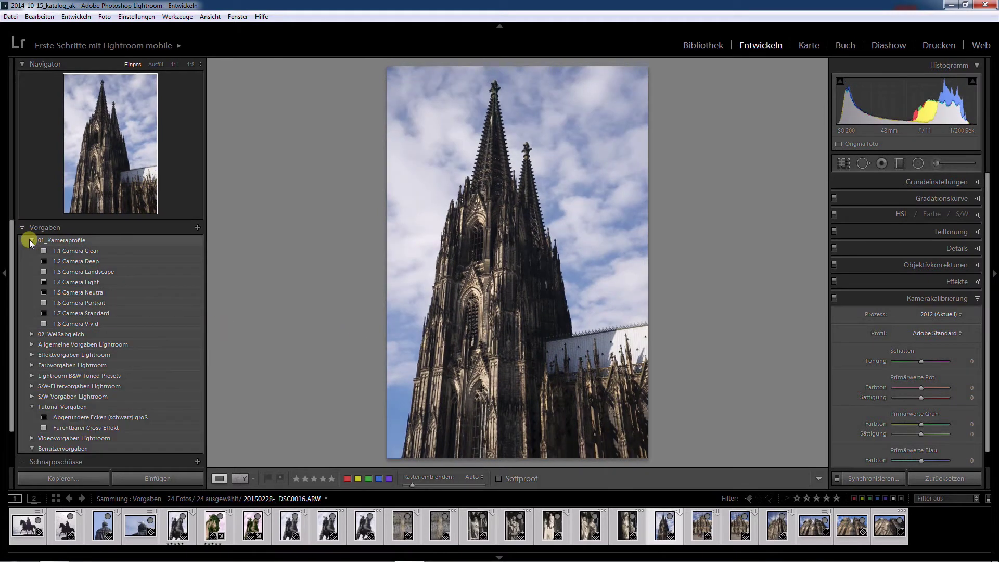
left_click(944, 332)
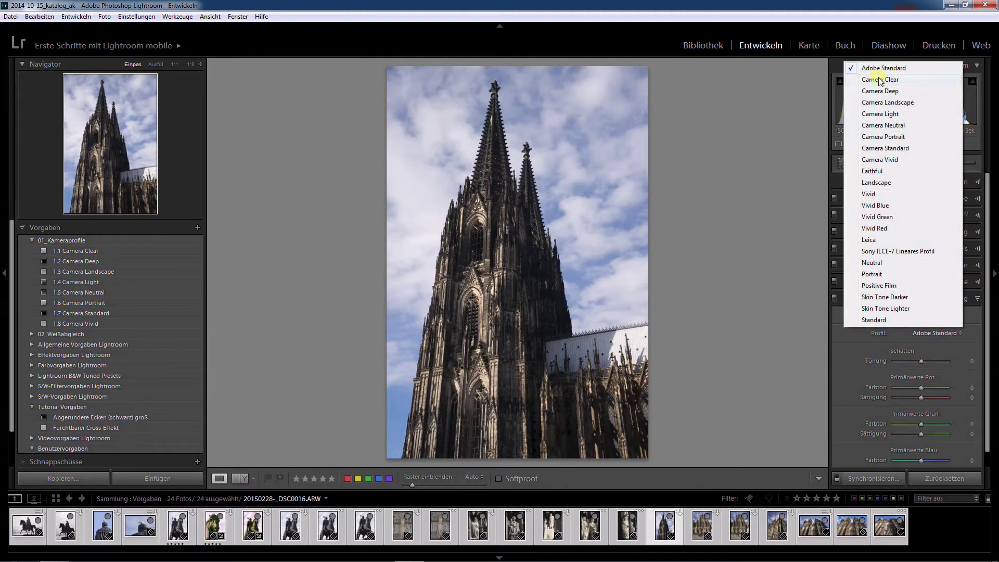
left_click(880, 79)
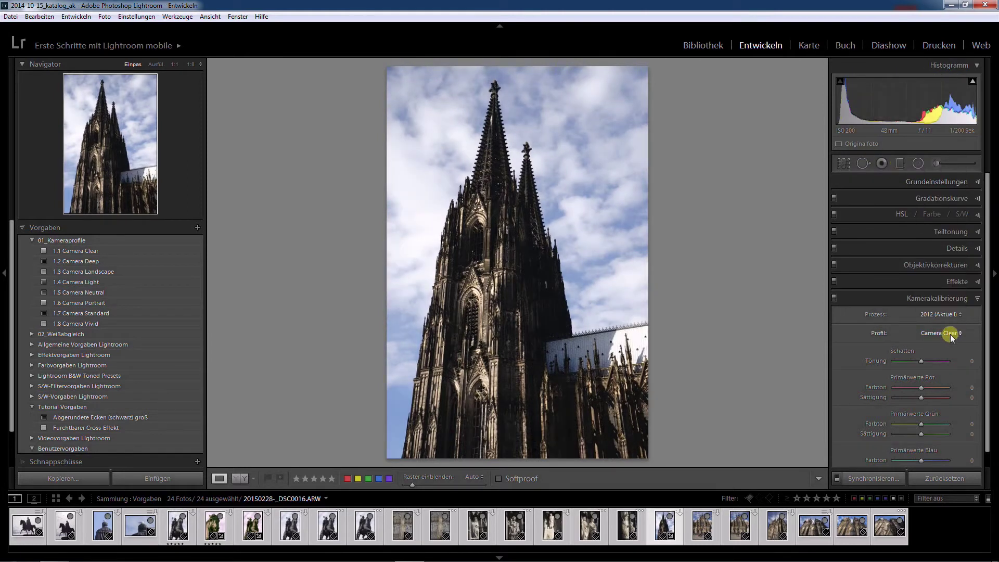
left_click(949, 333)
left_click(891, 91)
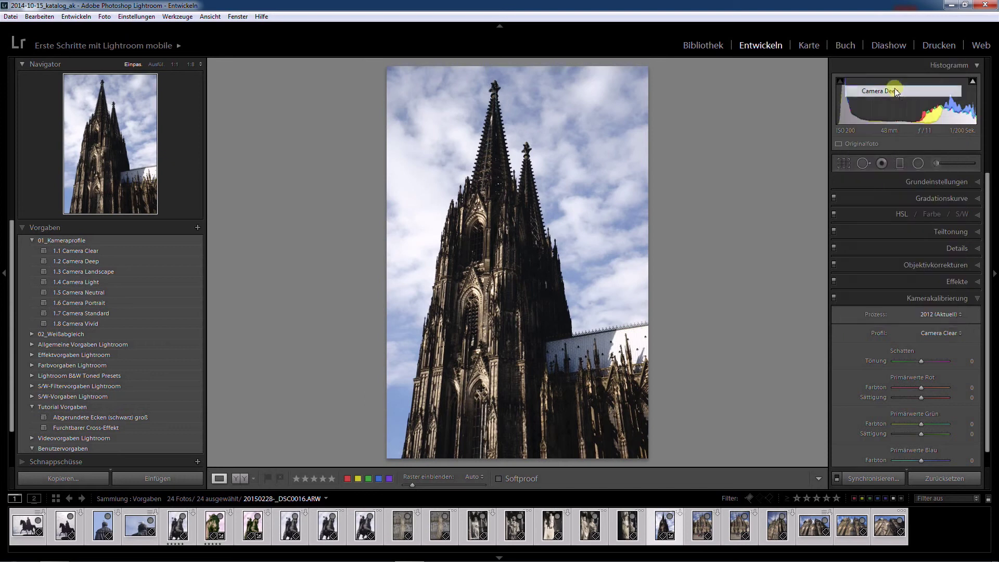
left_click(934, 334)
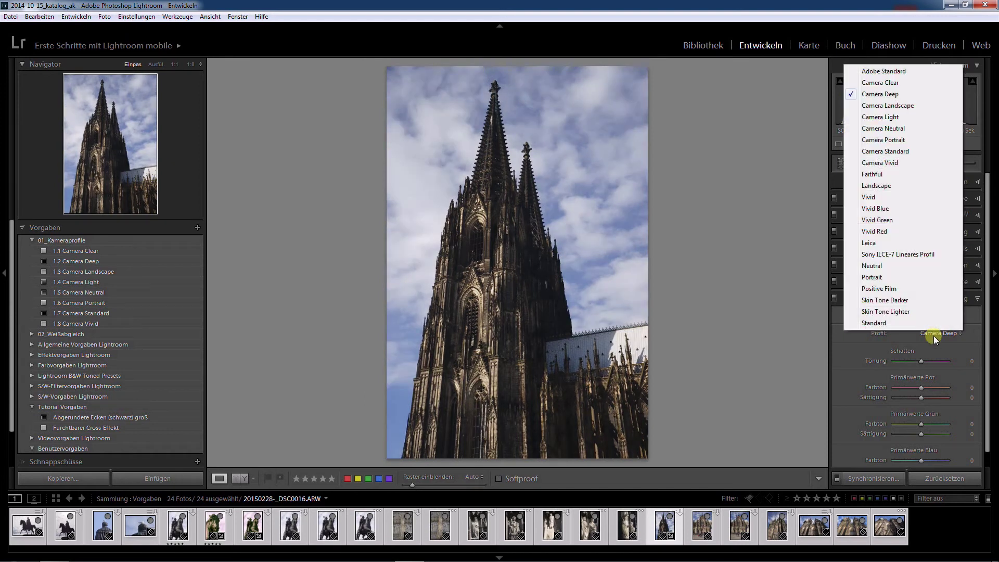
left_click(875, 105)
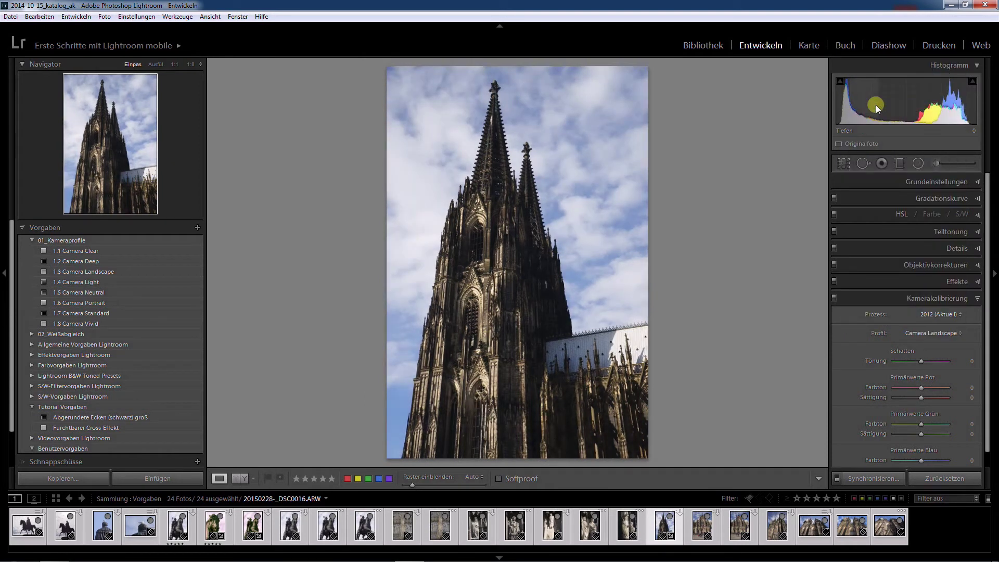
Step: Try Camera Light and Camera Neutral, then reset the profile to Adobe Standard
left_click(929, 332)
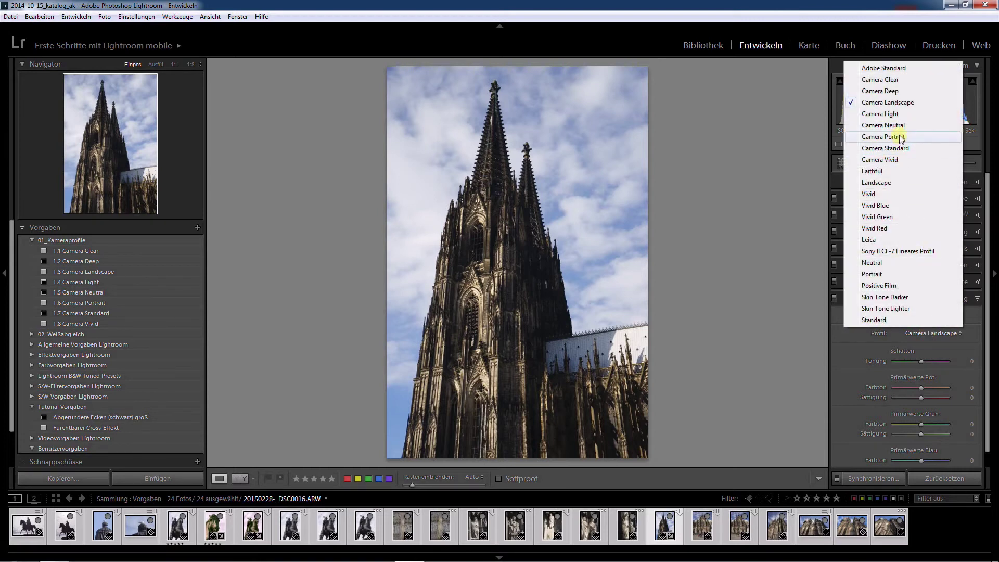
left_click(894, 112)
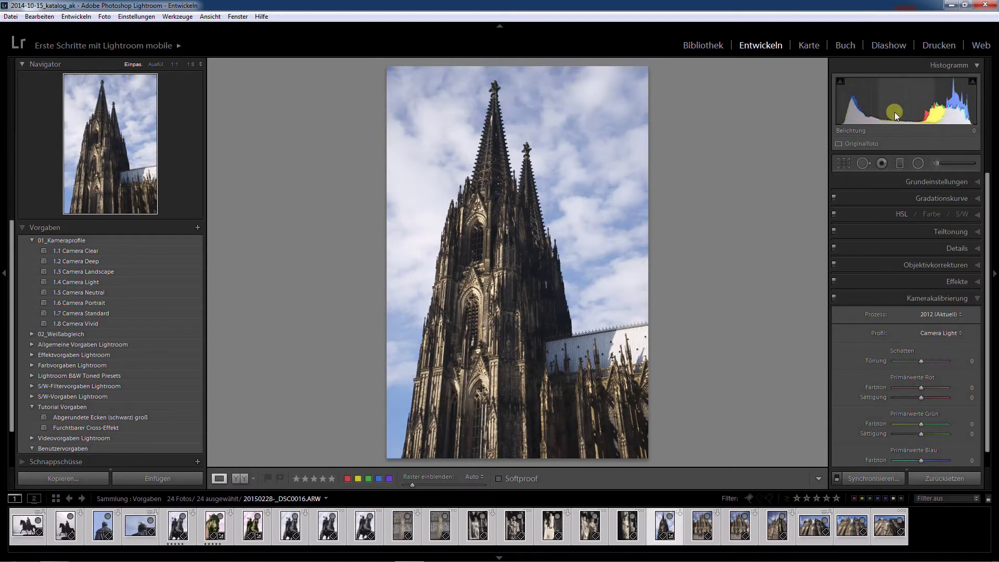
left_click(936, 333)
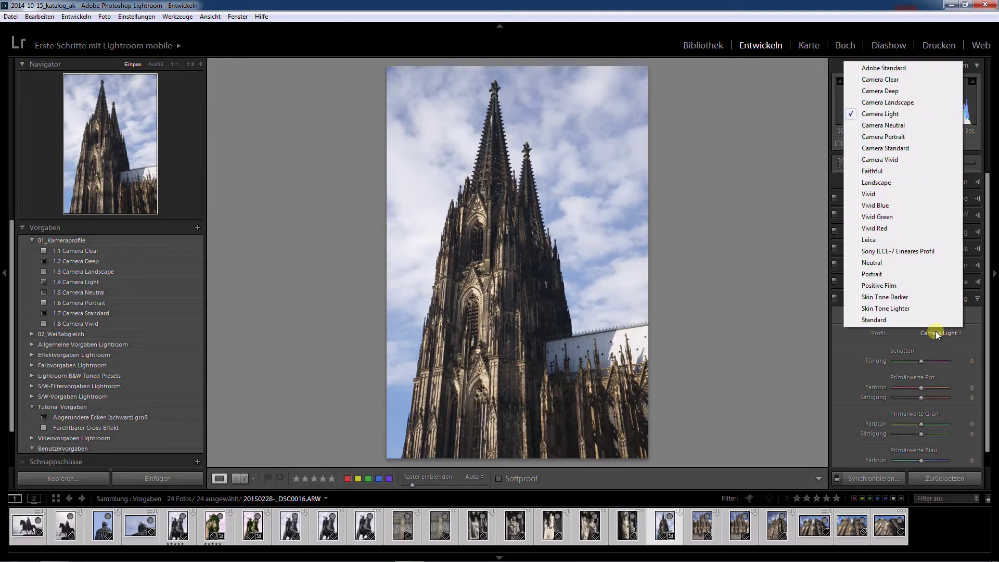
left_click(898, 126)
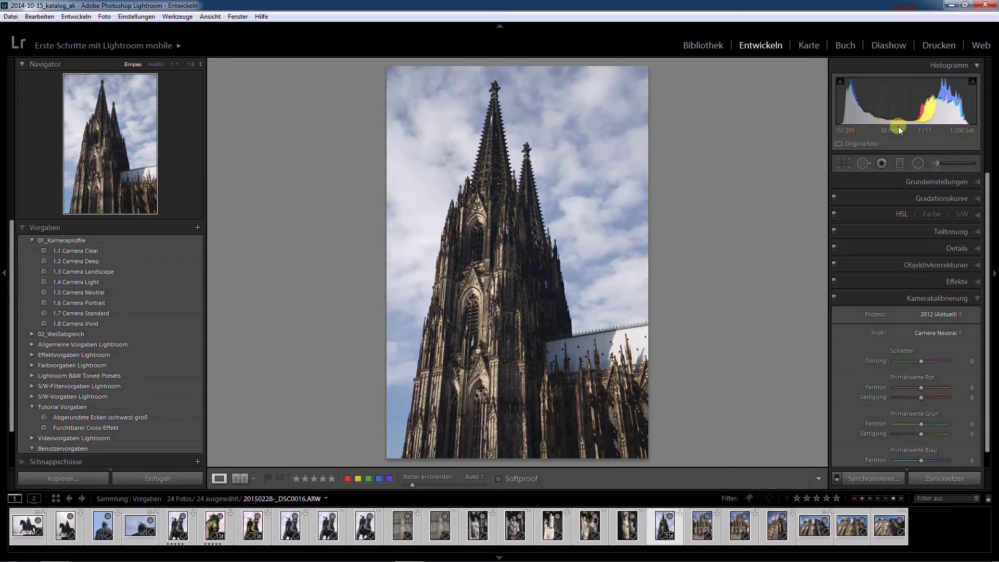
left_click(950, 331)
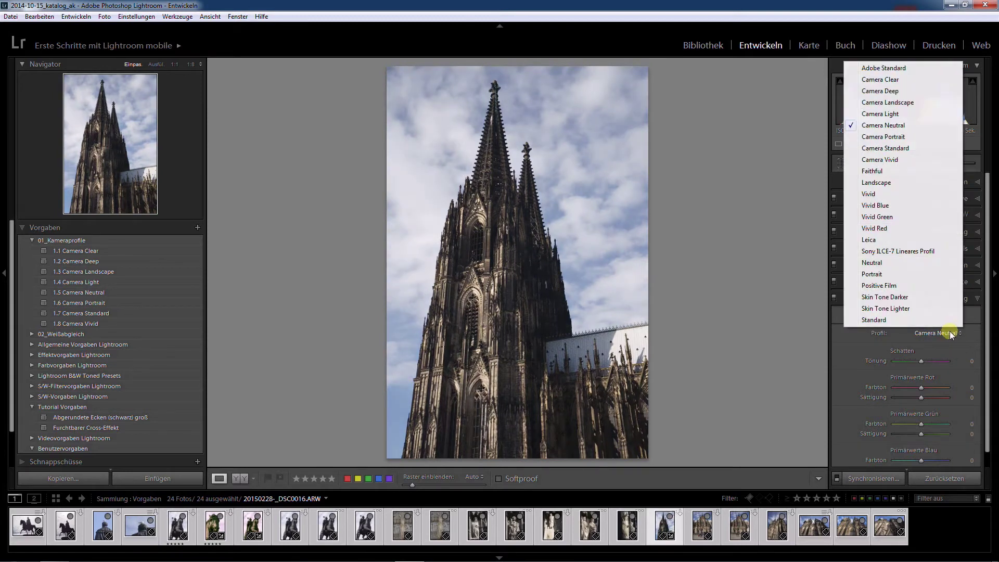
left_click(722, 234)
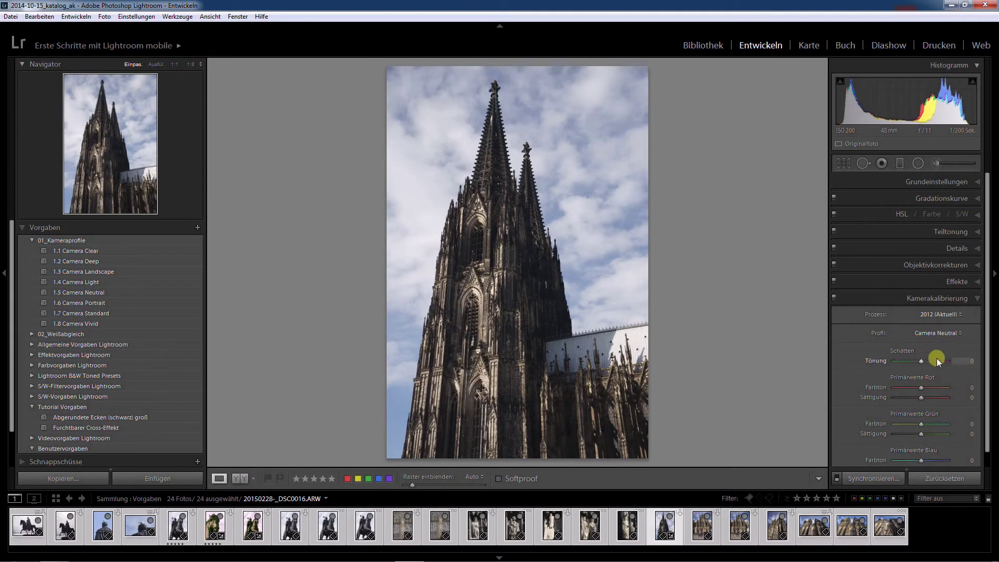
left_click(942, 479)
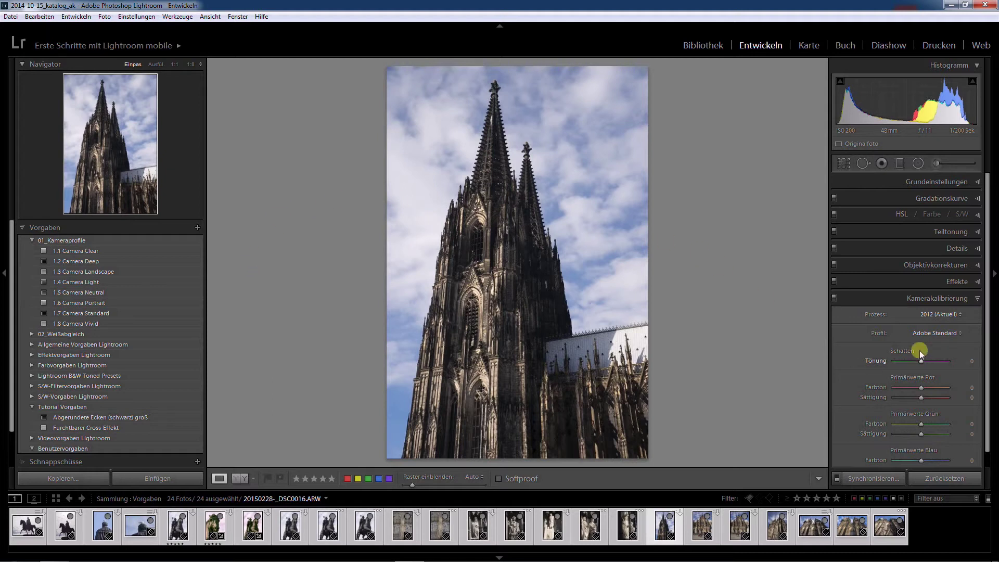
left_click(936, 333)
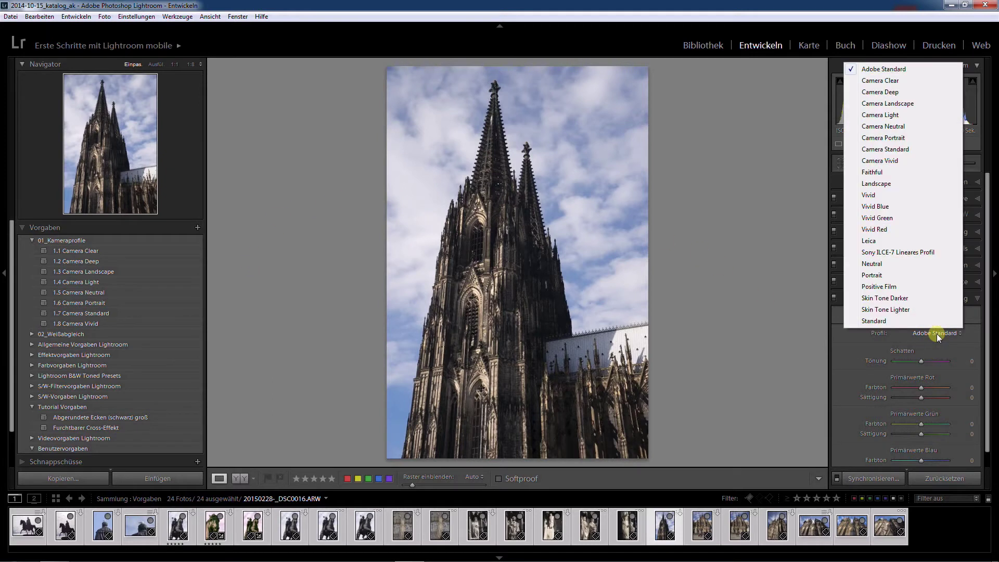
left_click(880, 71)
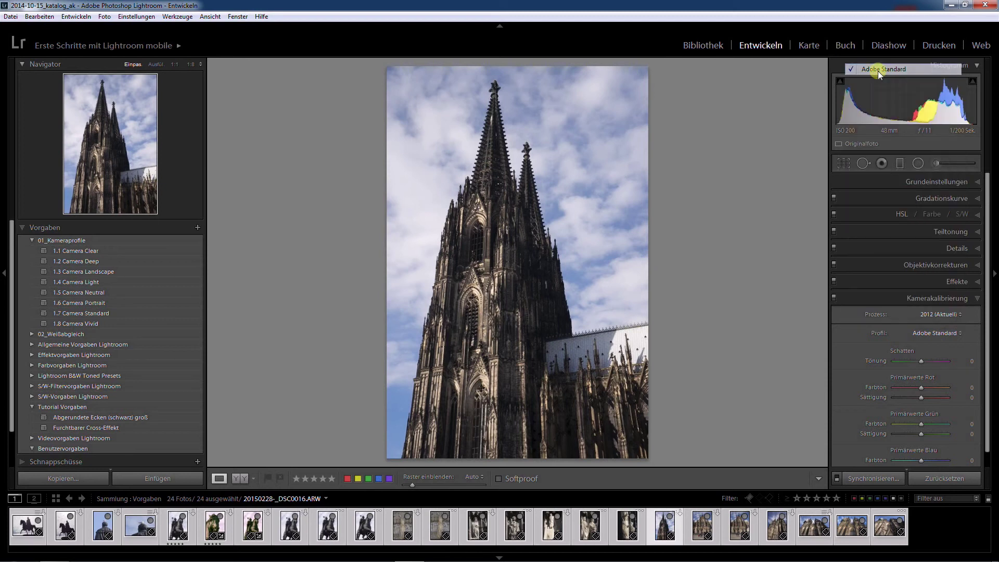
Step: Draft a new develop preset with only Kalibrierung ticked, then cancel it without saving
left_click(195, 229)
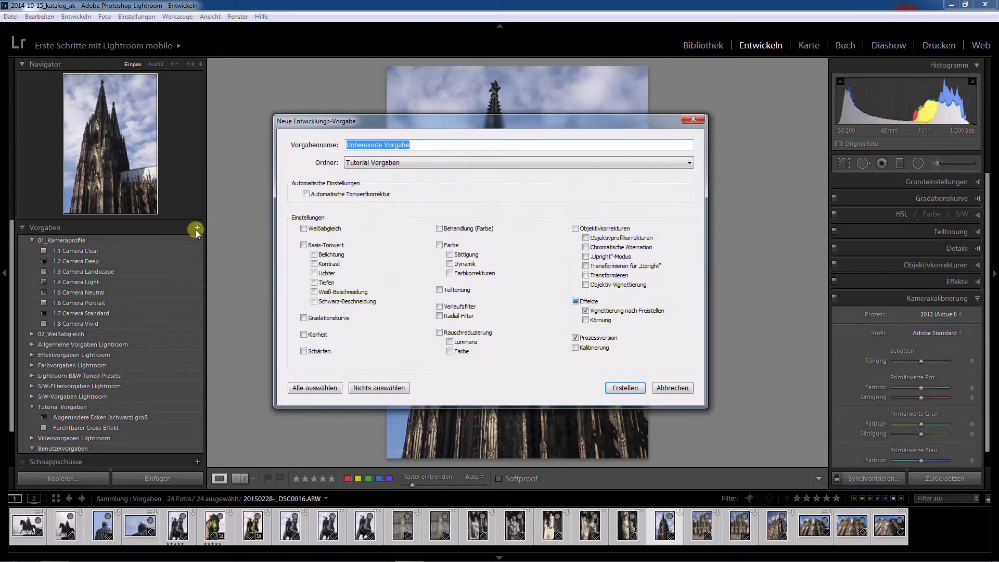
left_click(374, 389)
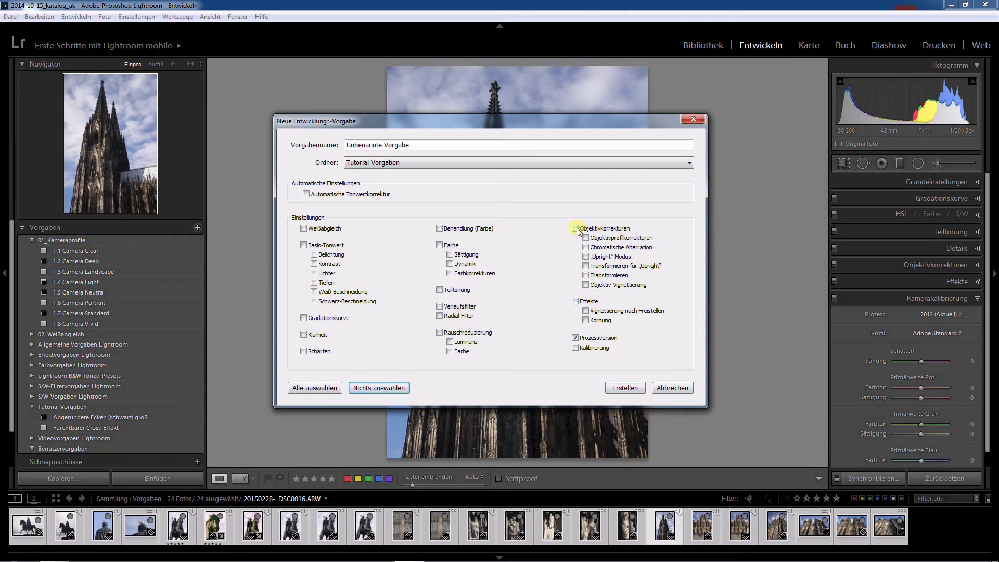
left_click(575, 348)
triple_click(419, 145)
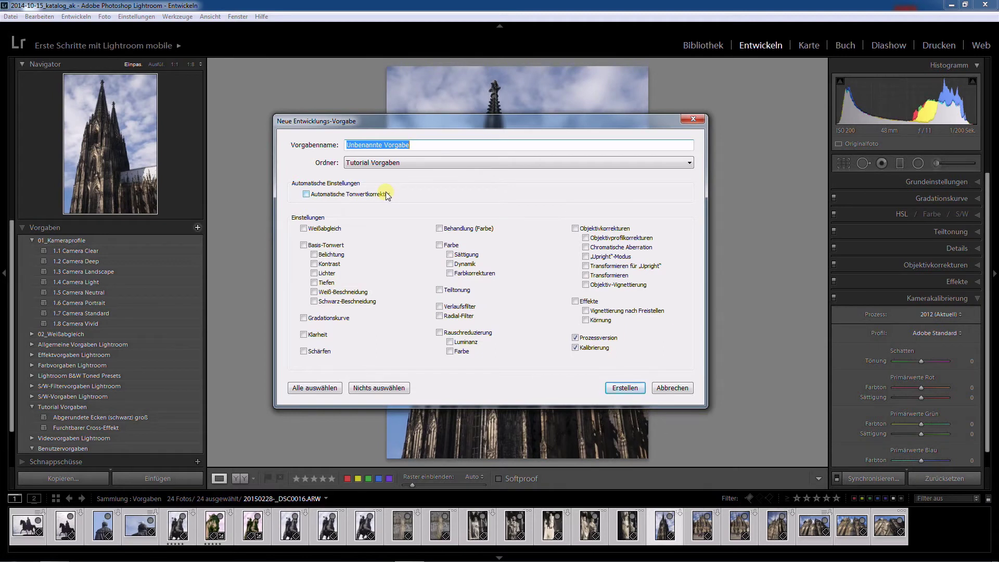
left_click(668, 388)
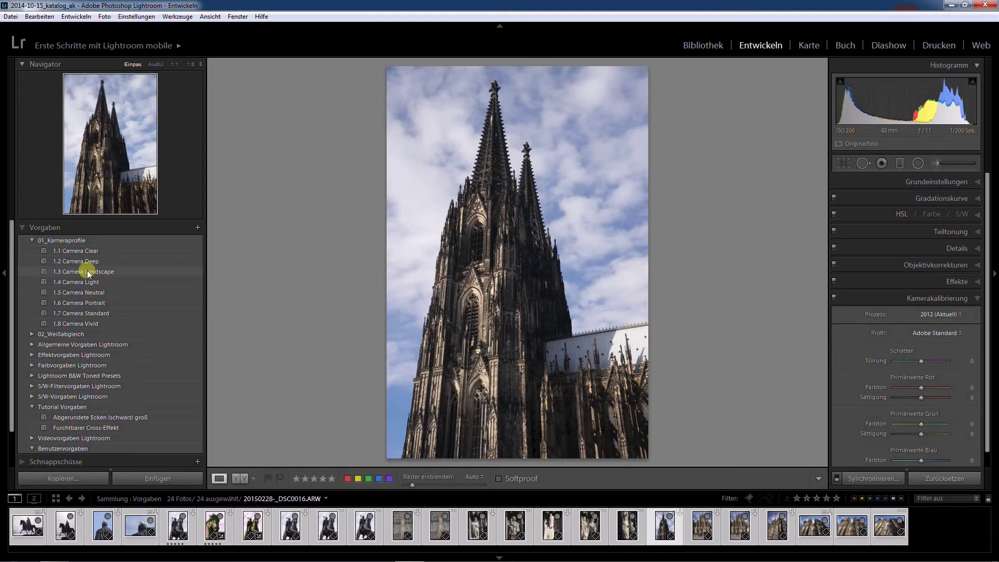
Step: Leave the camera profile unchanged, apply preset 1.4 Camera Light, and collapse the 01_Kameraprofile folder
left_click(938, 333)
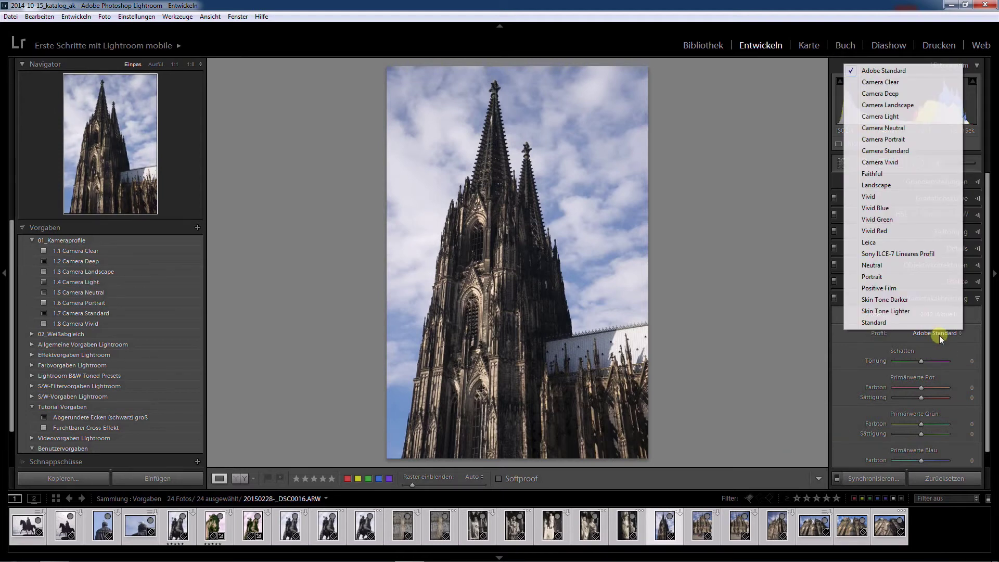
left_click(678, 236)
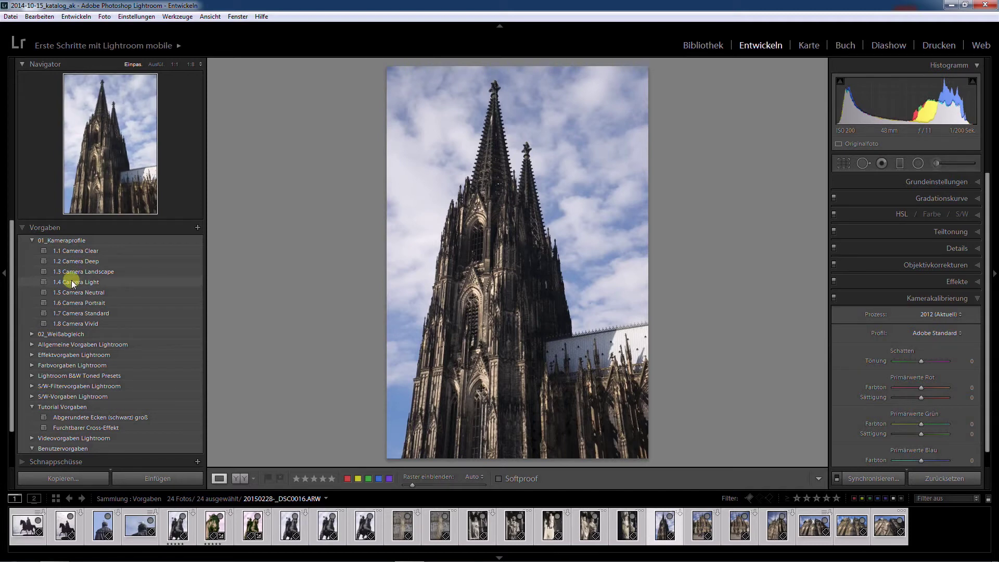
left_click(72, 282)
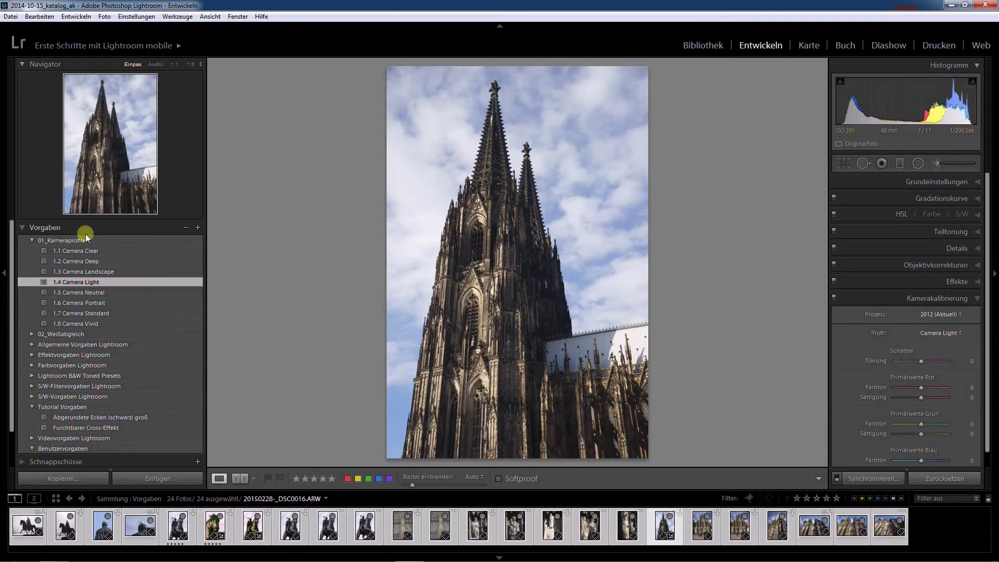
left_click(32, 239)
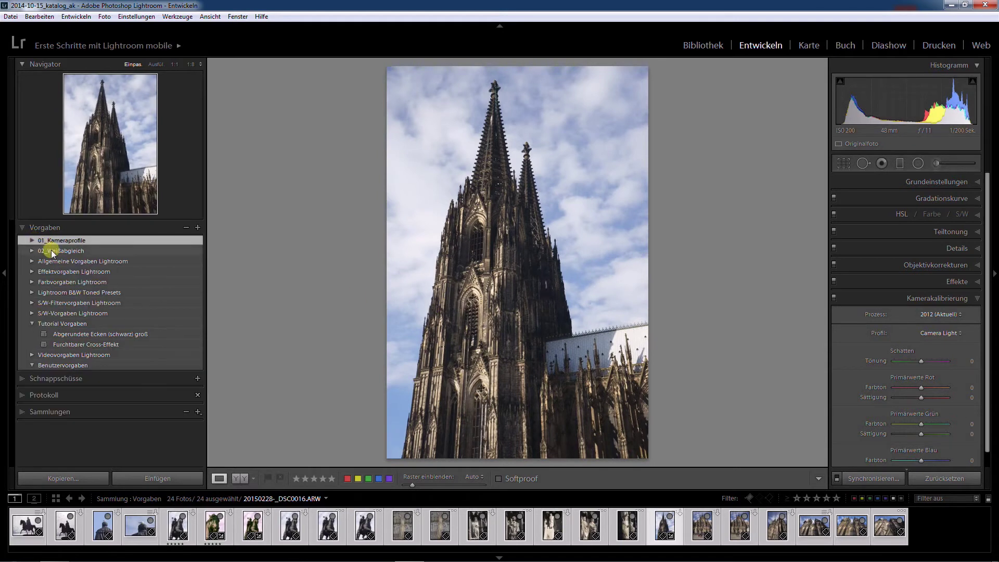
Step: Expand the 02_Weißabgleich preset folder and the Grundeinstellungen panel
left_click(32, 251)
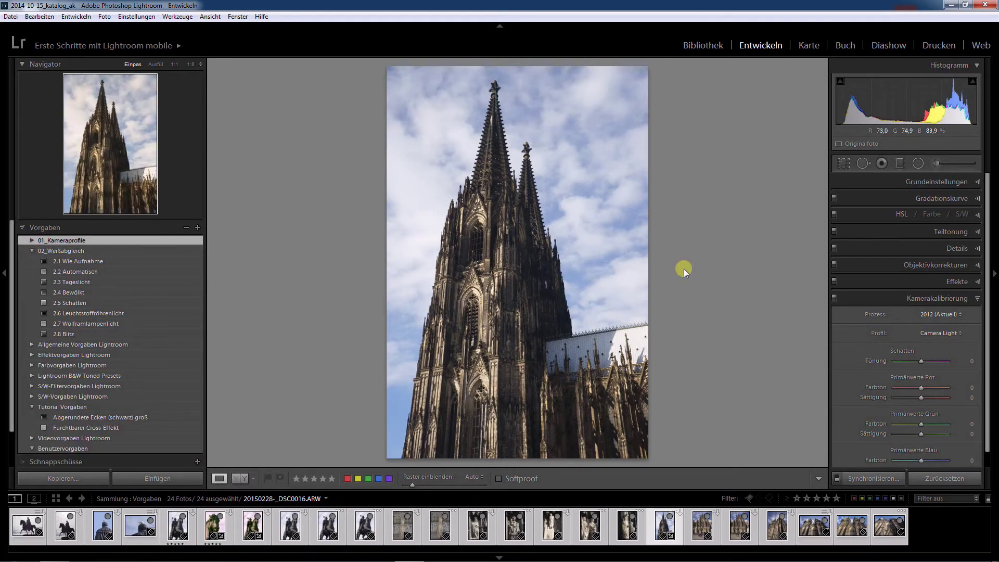
left_click(982, 187)
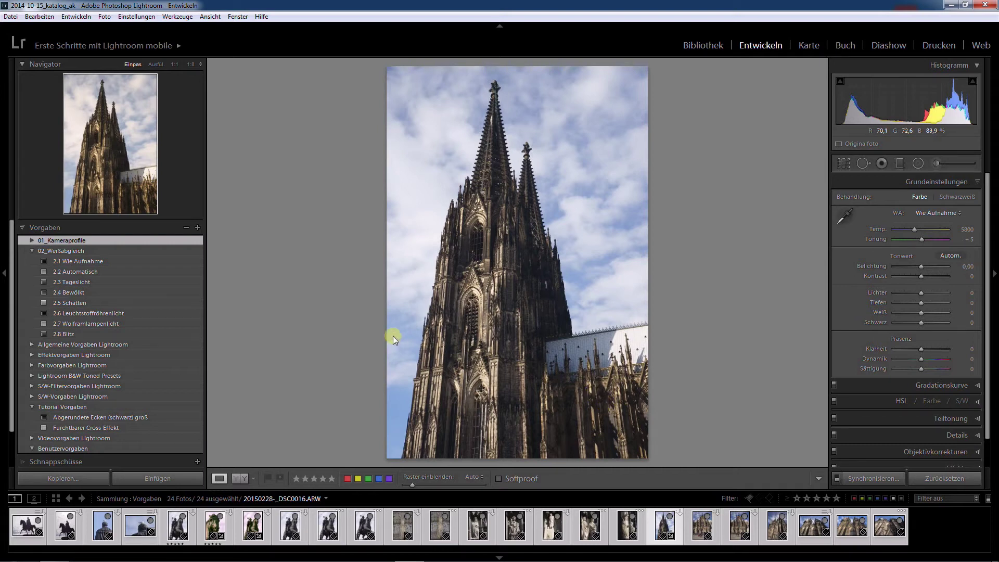
Step: Sample white balance from the white facade with the WA eyedropper, then lower Temp to 6078
left_click(843, 215)
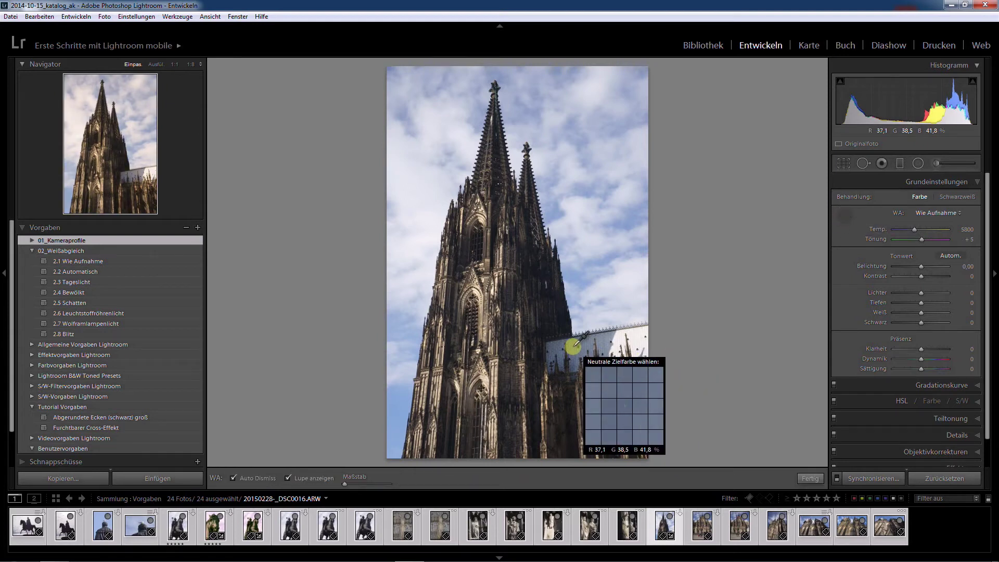
left_click(573, 345)
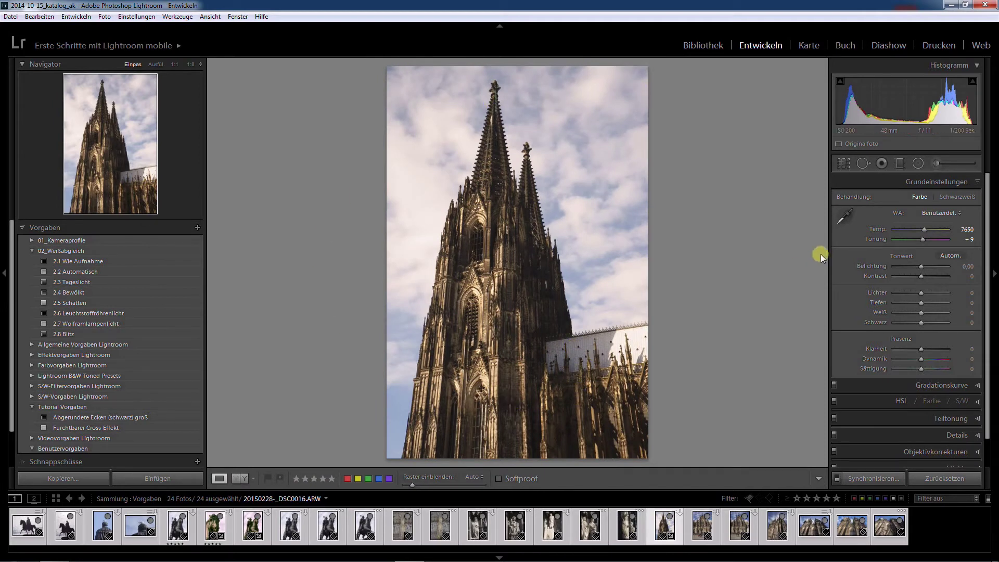
left_click_drag(925, 230, 916, 230)
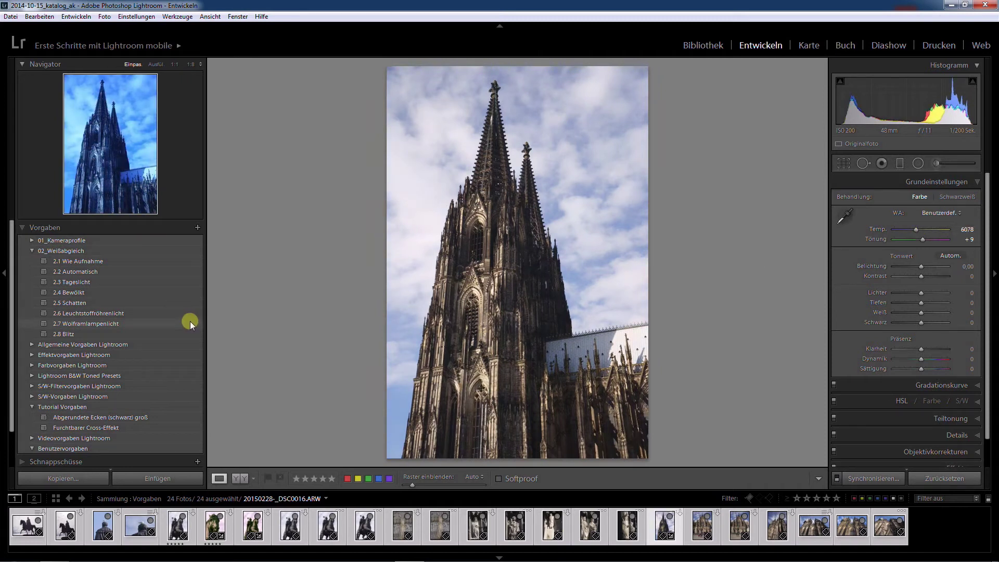
left_click(935, 213)
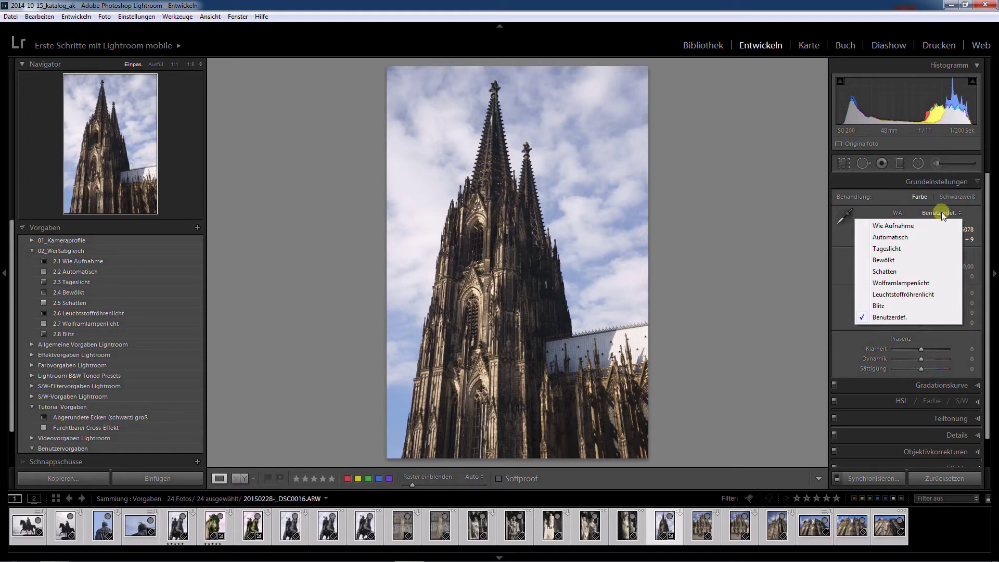
Step: Try the Bewölkt white balance, then settle on Tageslicht (5500, tint +10)
left_click(941, 212)
left_click(941, 212)
left_click(892, 263)
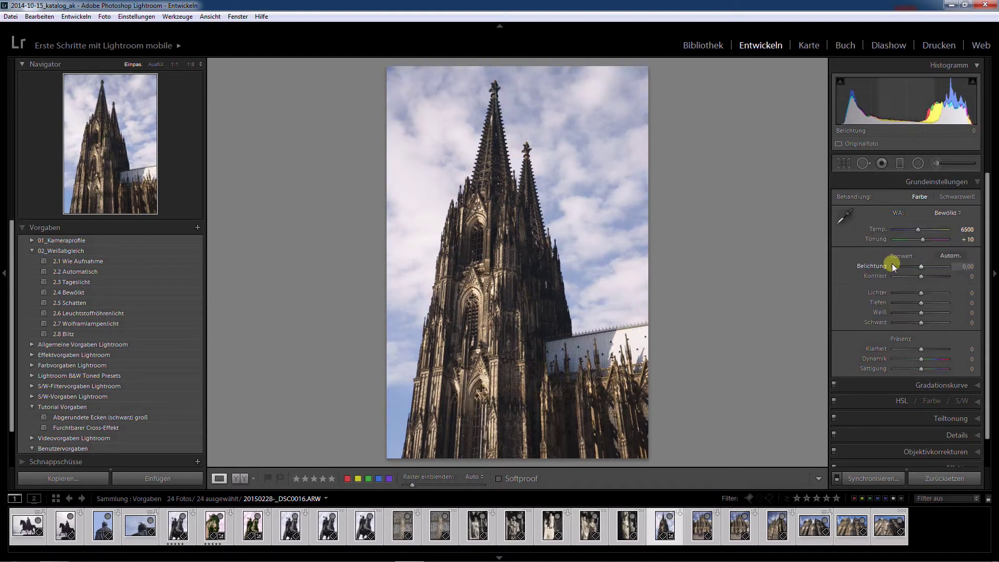
left_click(940, 211)
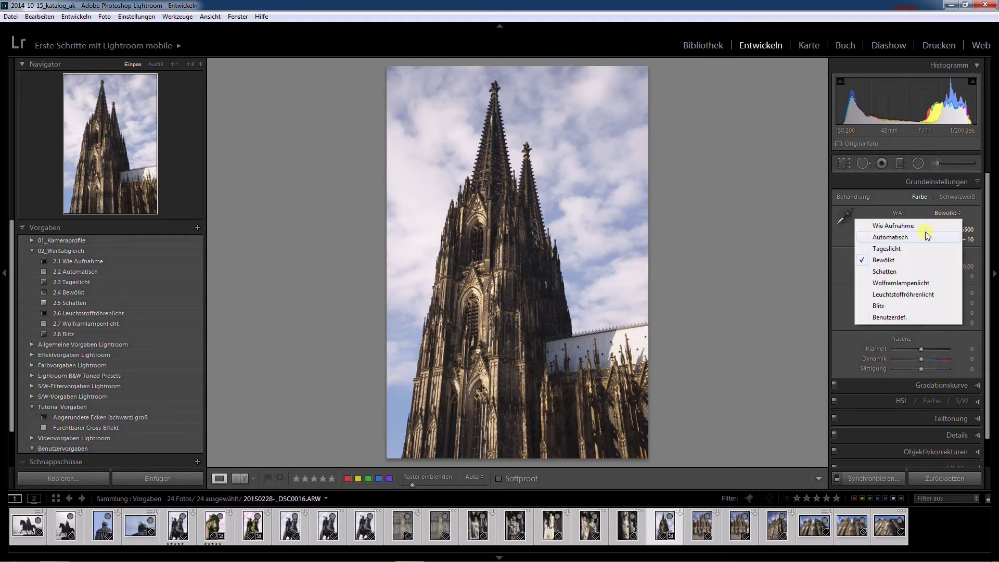
left_click(900, 249)
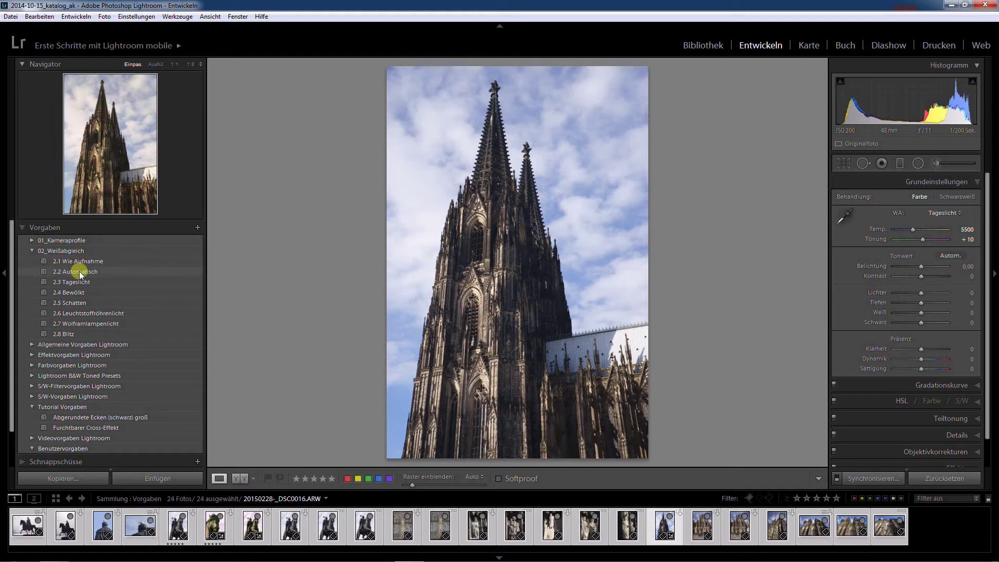
Step: Compare presets 2.2 Automatisch, 2.3 Tageslicht, 2.4 Bewölkt and 2.7 Wolframlampenlicht, ending on 2.3 Tageslicht
left_click(80, 272)
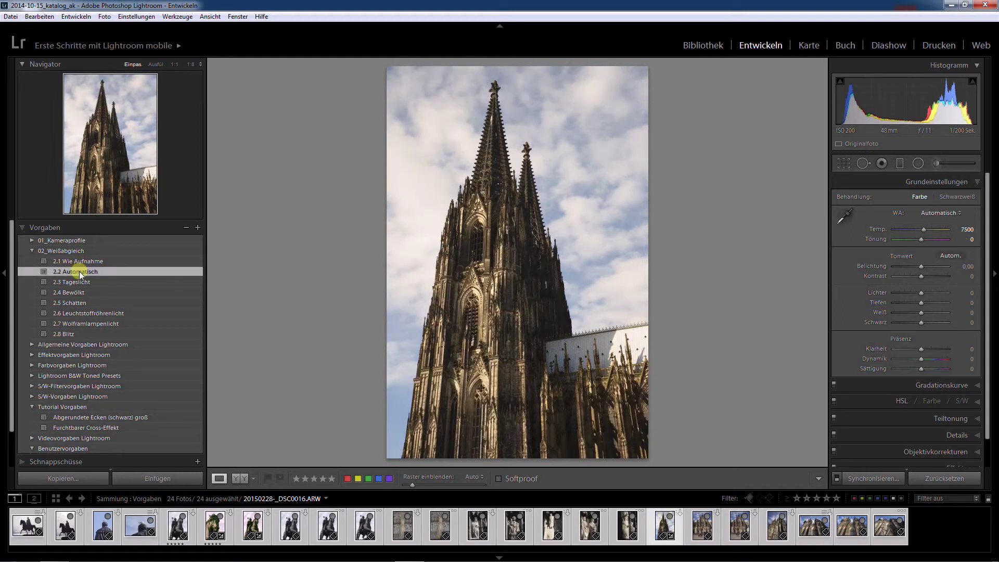
left_click(76, 284)
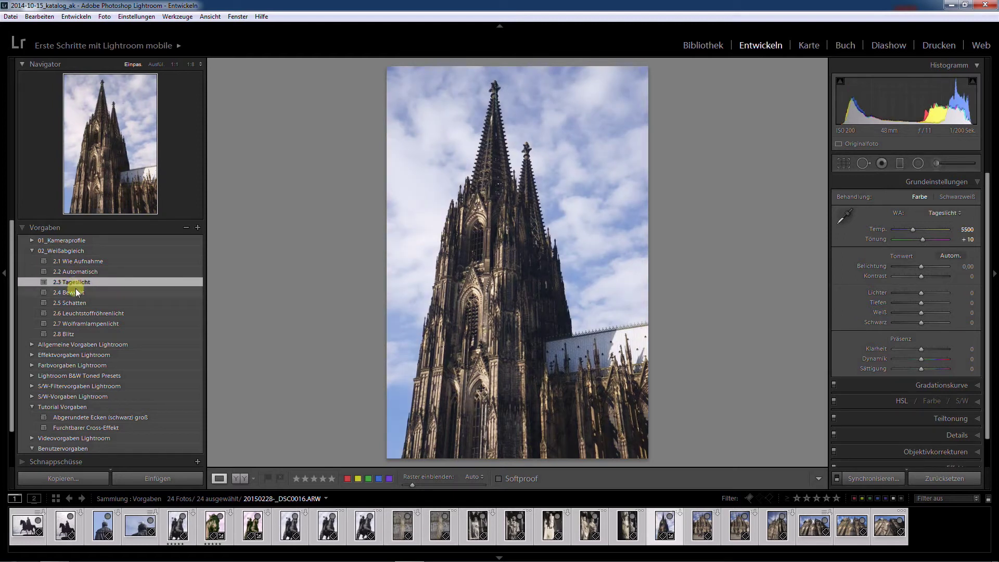
left_click(73, 295)
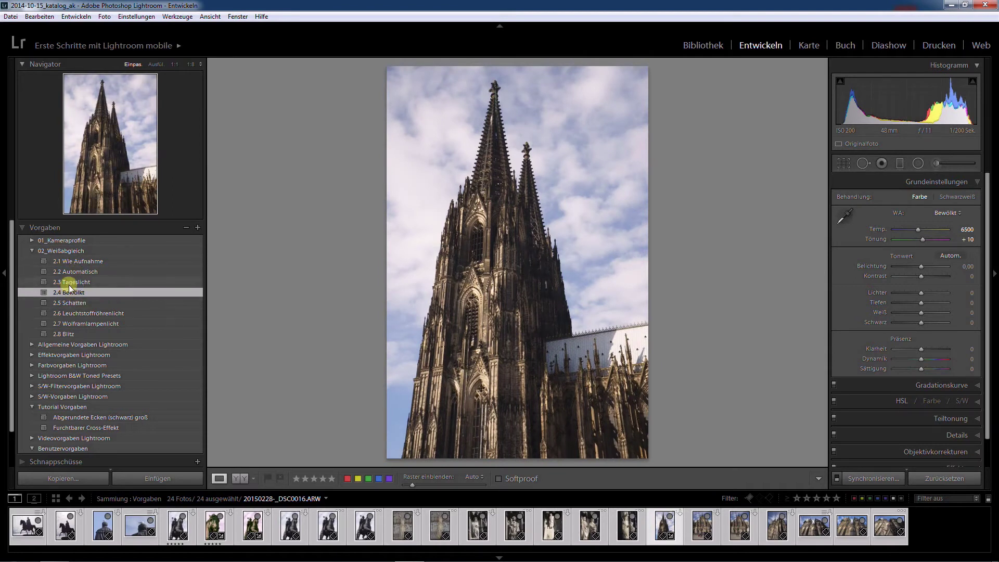
left_click(74, 324)
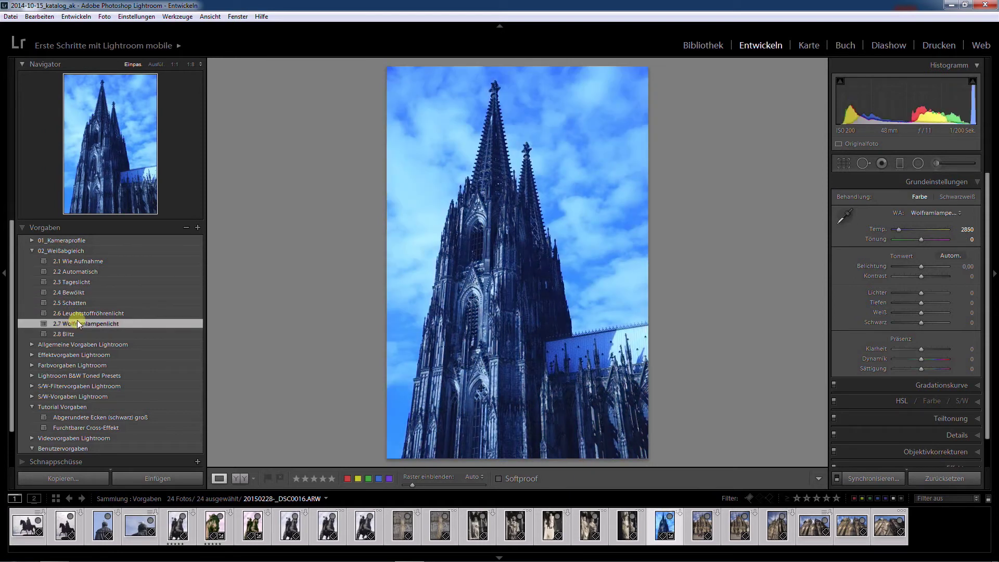
left_click(69, 283)
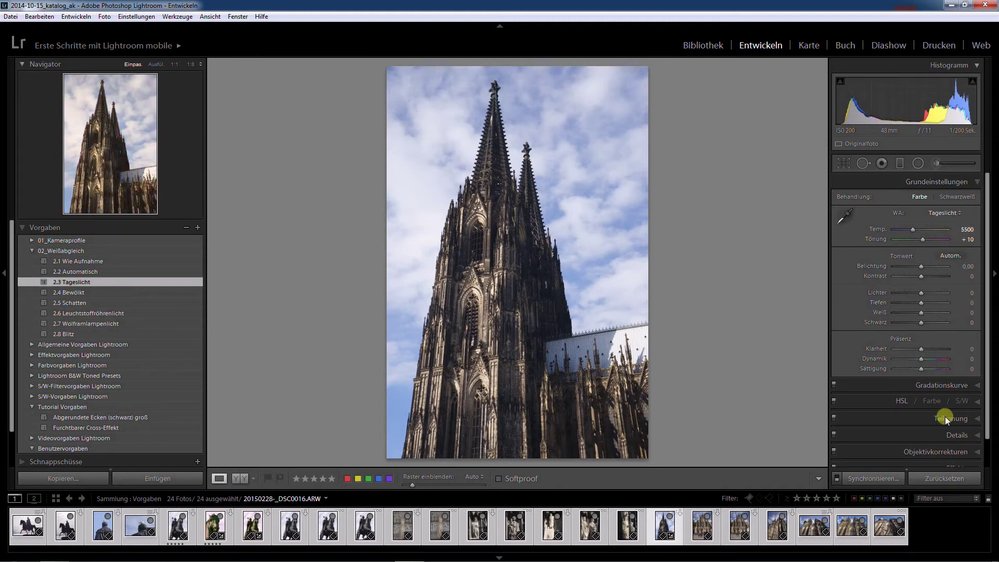
Step: Expand the 01_Kameraprofile preset folder
scroll(931, 406, "down", 2)
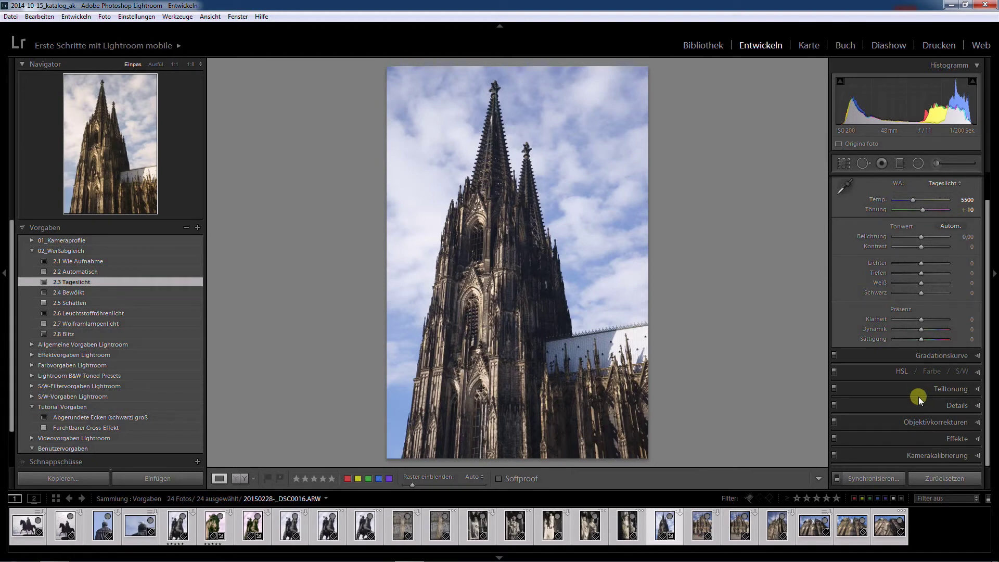
scroll(915, 256, "up", 1)
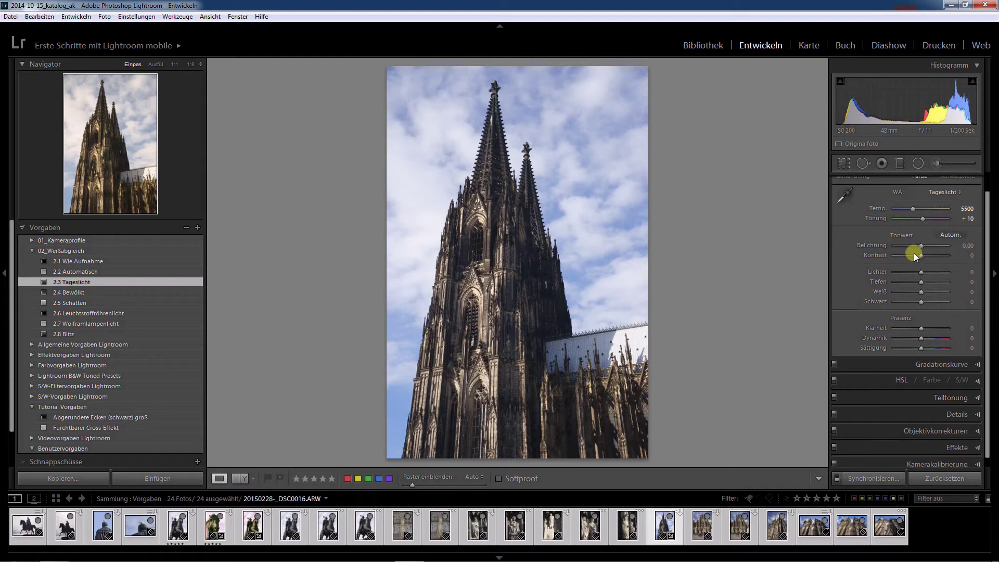
scroll(916, 254, "up", 2)
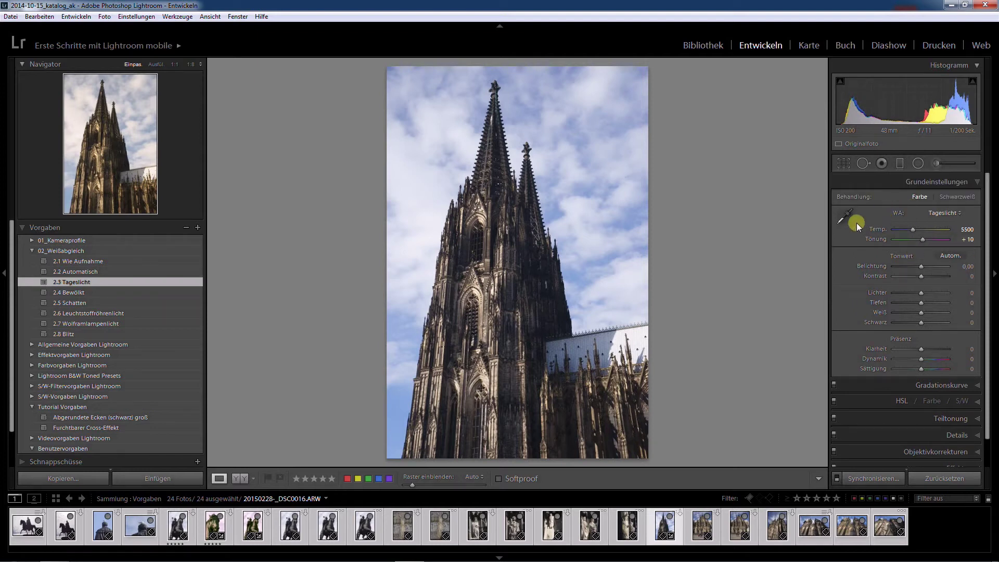
left_click(33, 240)
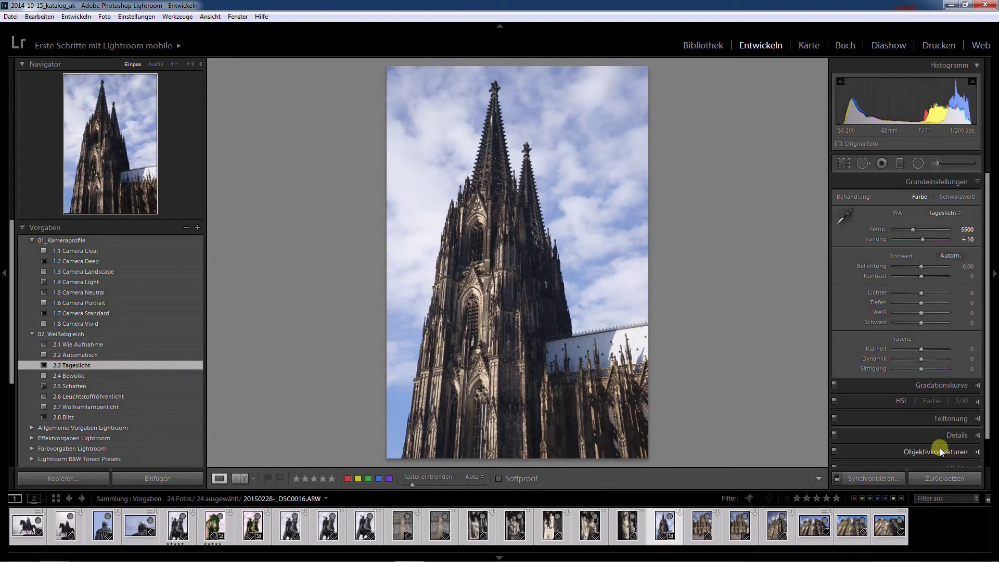
Step: Apply presets 2.4 Bewölkt and 1.5 Camera Neutral, then expand the Objektivkorrekturen panel
left_click(71, 375)
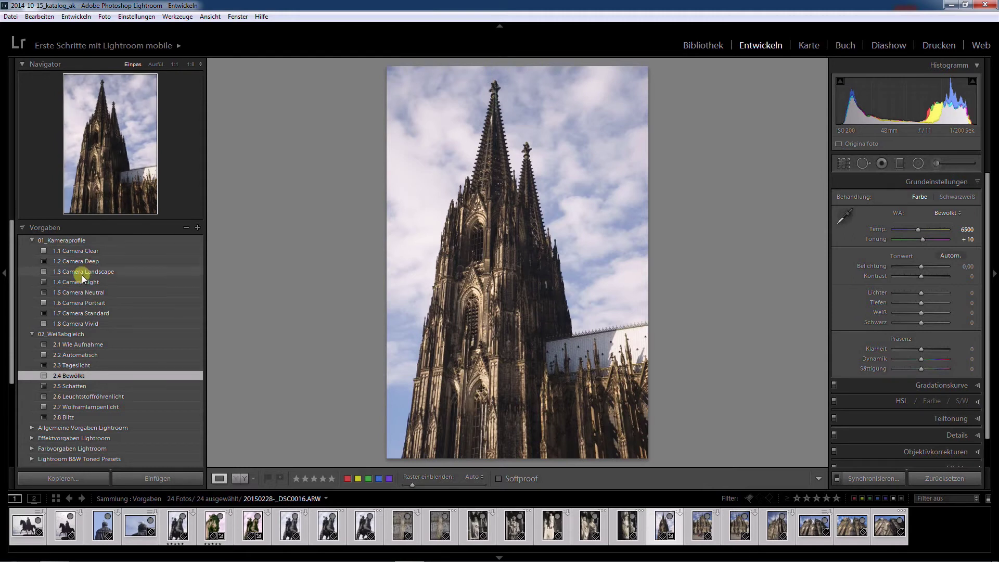
left_click(79, 293)
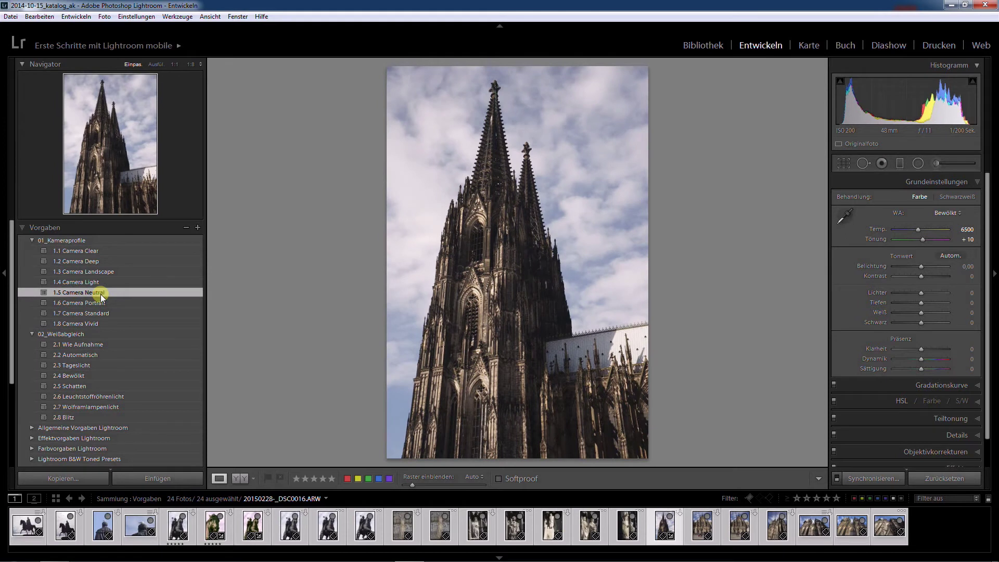
scroll(921, 348, "down", 1)
scroll(918, 364, "down", 1)
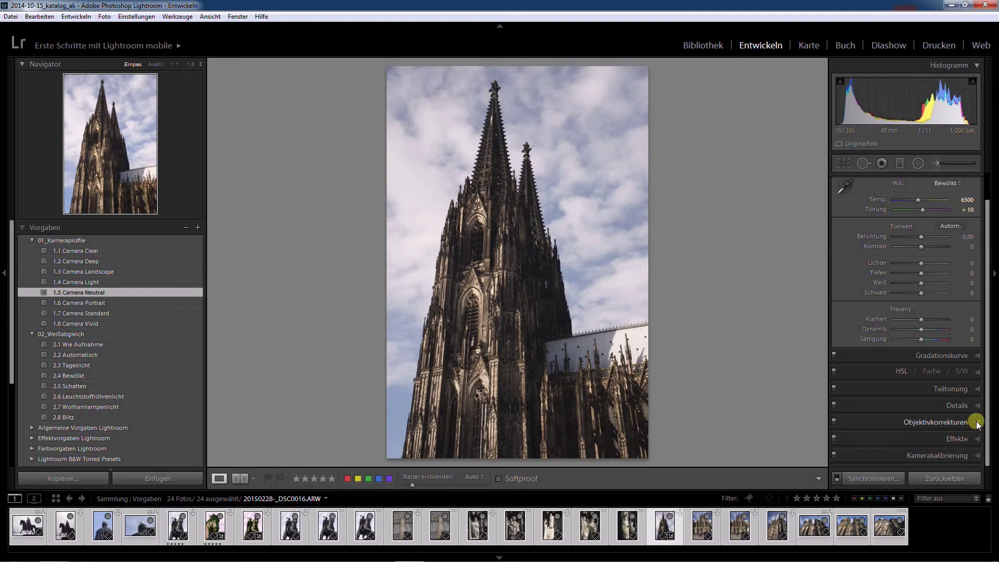
left_click(936, 422)
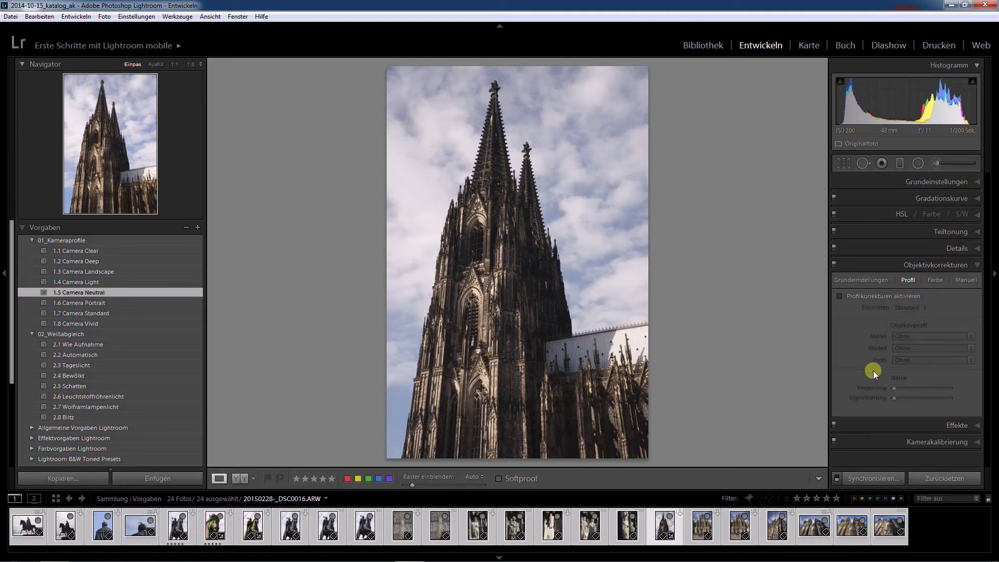
Step: Tick Profilkorrekturen aktivieren and Chromatische Aberration entfernen in Objektivkorrekturen
left_click(840, 296)
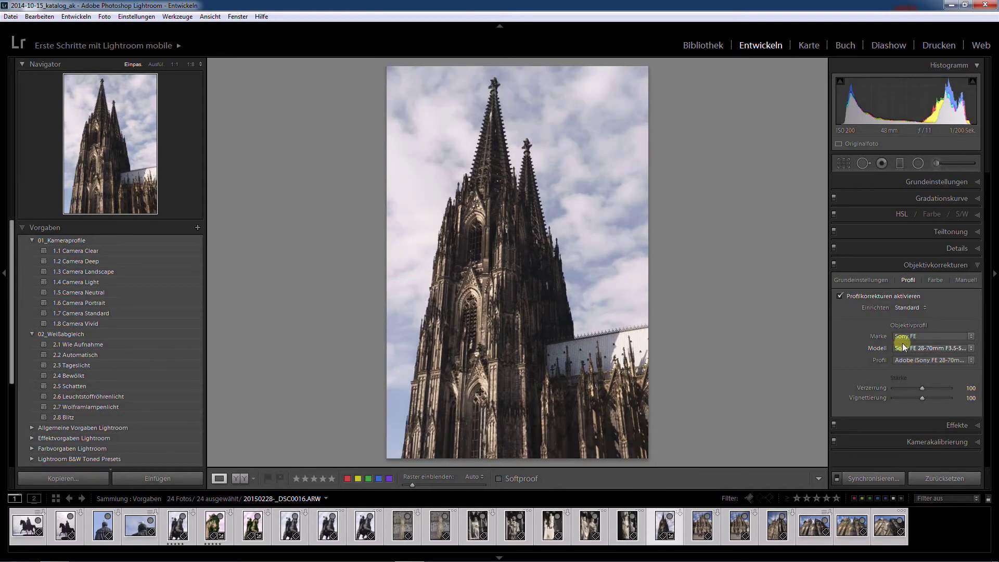
left_click(863, 280)
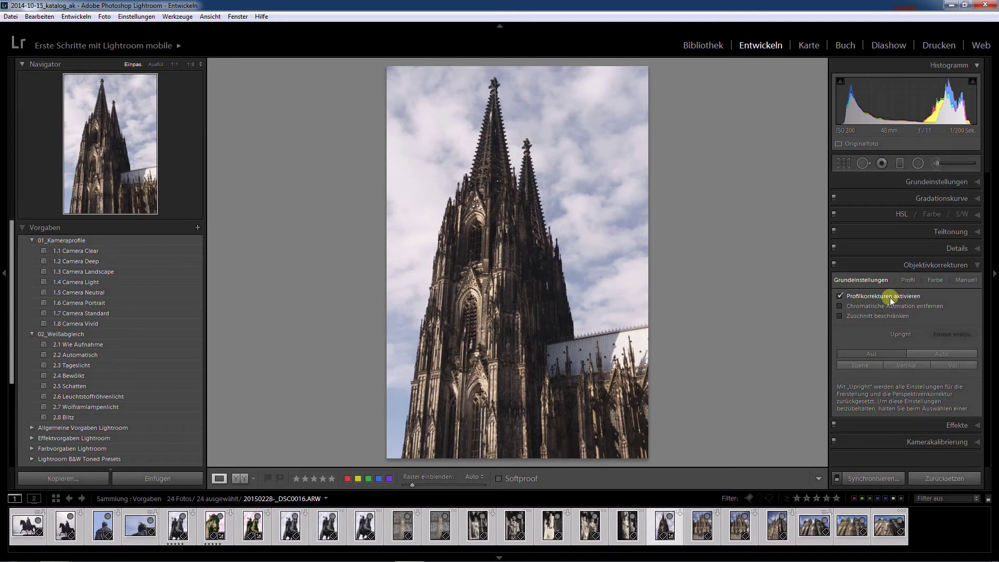
left_click(841, 305)
Step: Start a new develop preset named '3.1 Sony 28-70mm 4.0-5.6'
left_click(196, 226)
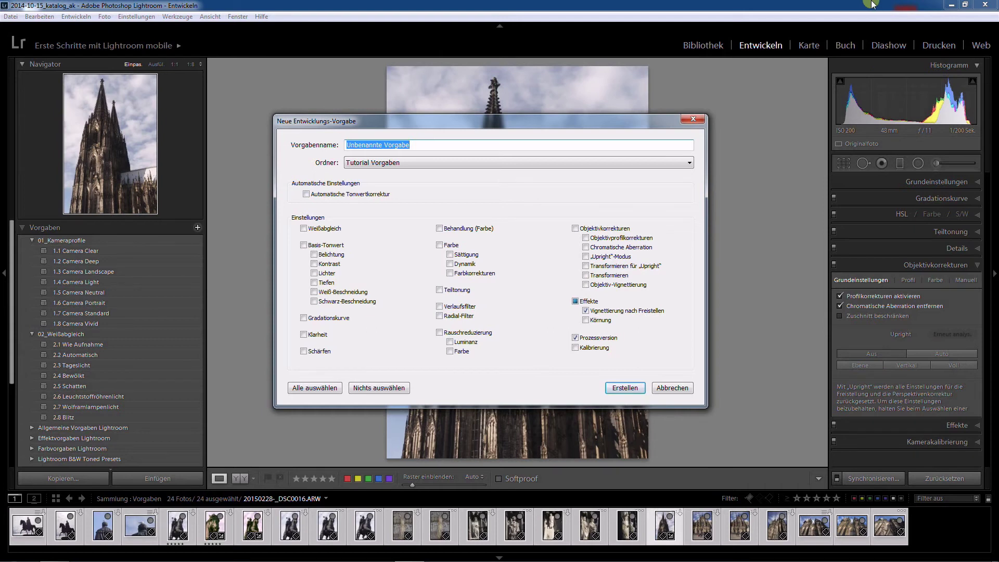
type("3")
type("1")
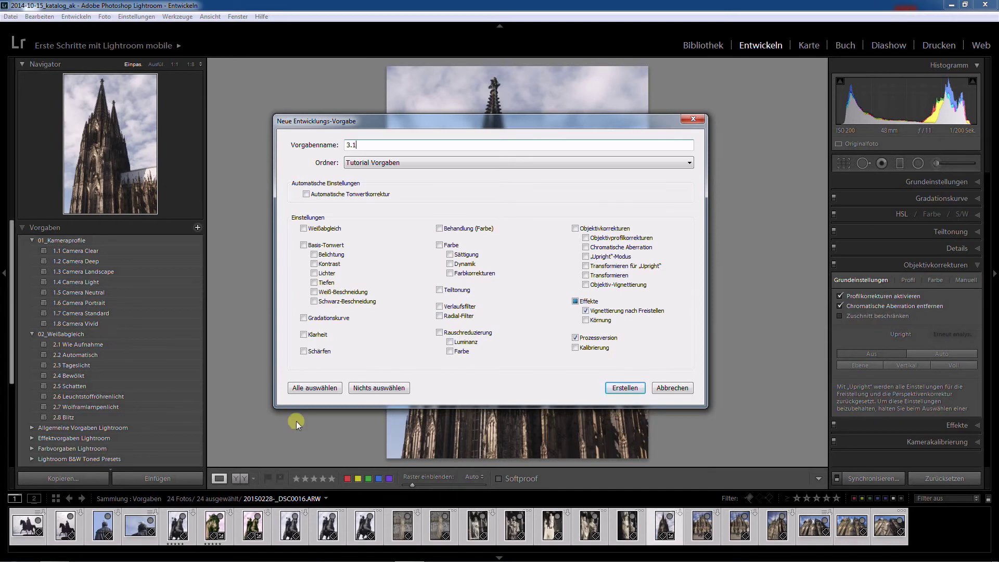
type("-")
key("BackSpace")
key("BackSpace")
type("Sony 28-70mm ")
type("4.0-")
type("5.6")
Step: Limit the preset to lens profile corrections and chromatic aberration, excluding effects
left_click(575, 301)
left_click(586, 238)
left_click(586, 248)
left_click(626, 394)
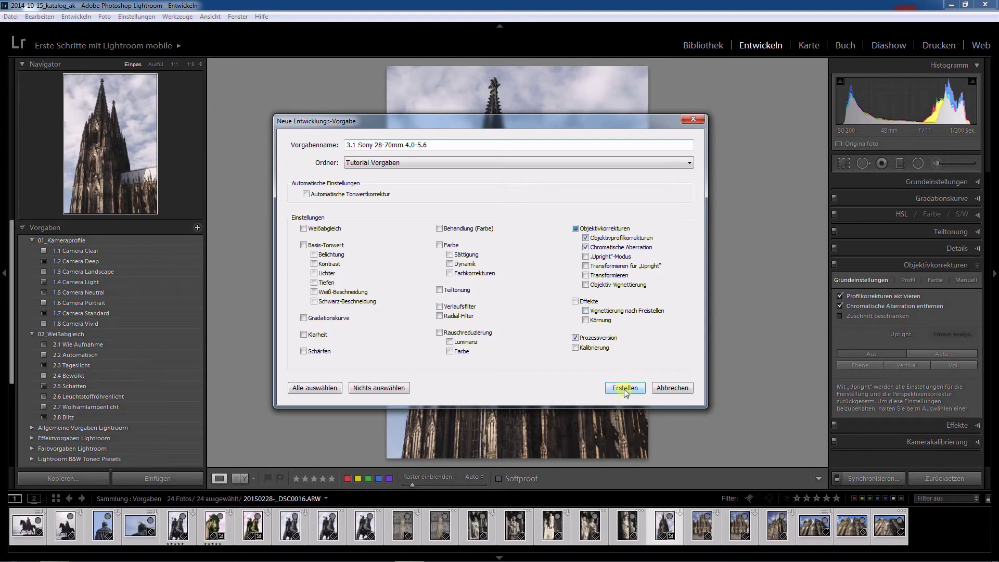
left_click(375, 163)
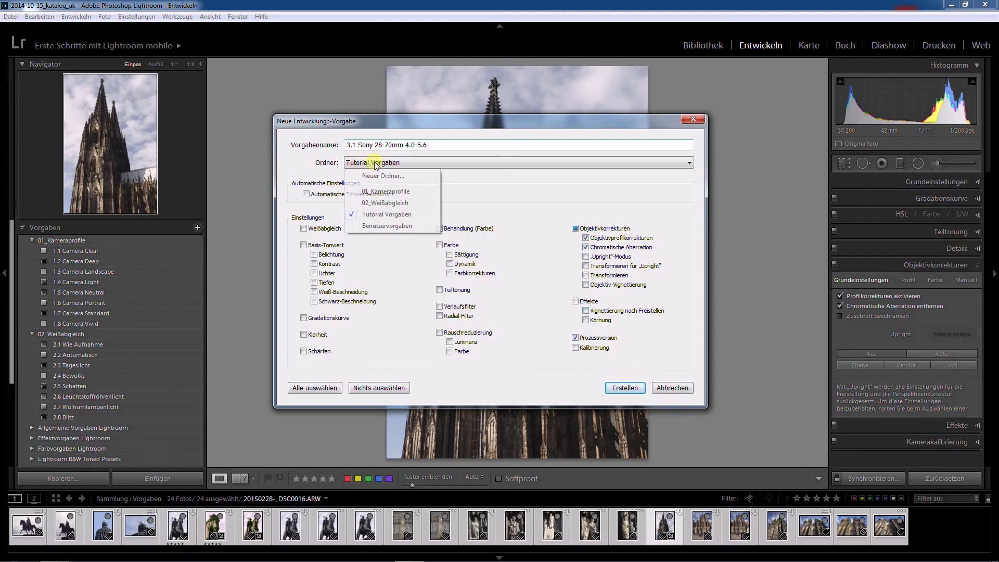
Step: Create a new preset folder named 03_Objektivkorrekturen
left_click(378, 178)
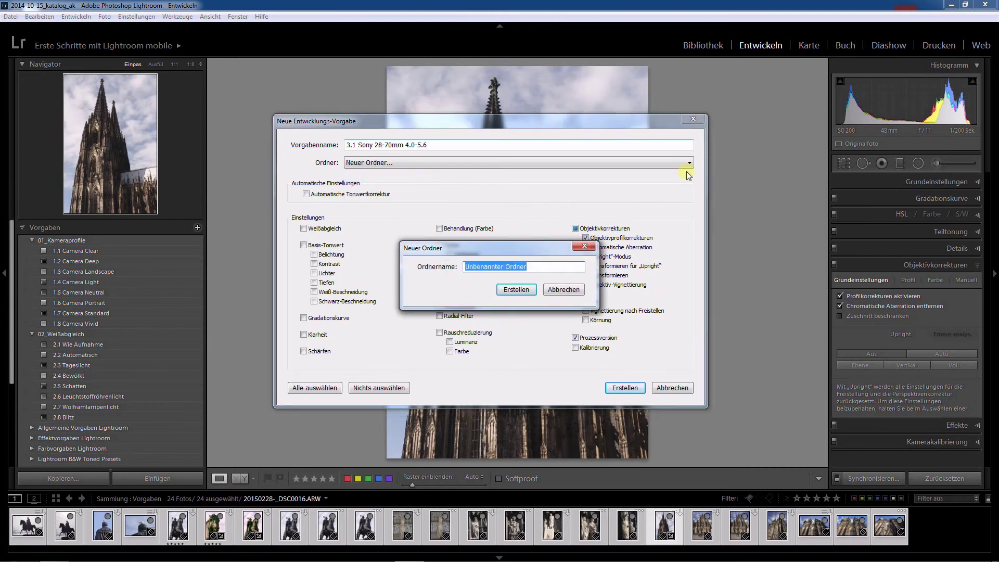
type("03_")
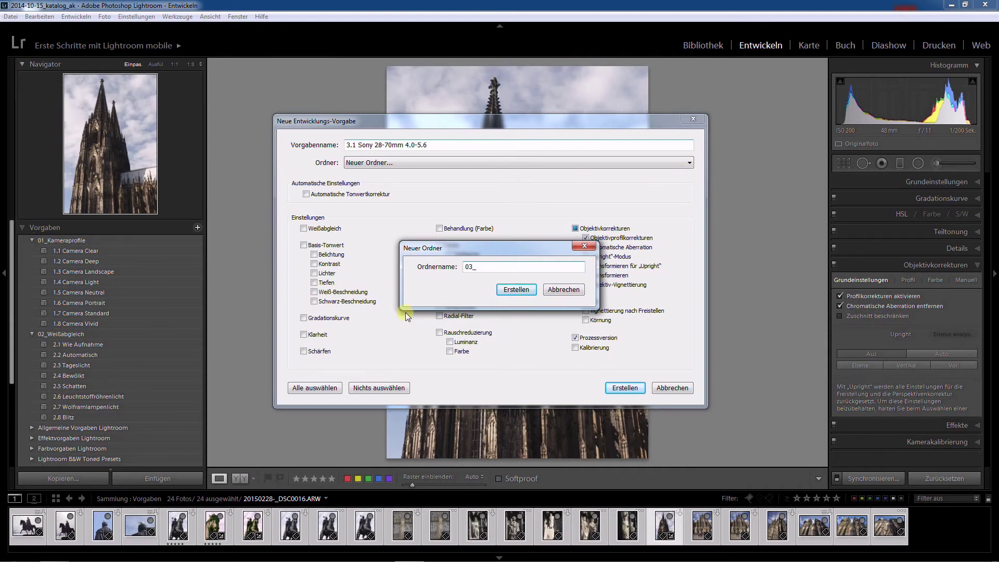
type("Objek")
key("BackSpace")
type("jekti")
type("vkorrekturen")
left_click(507, 291)
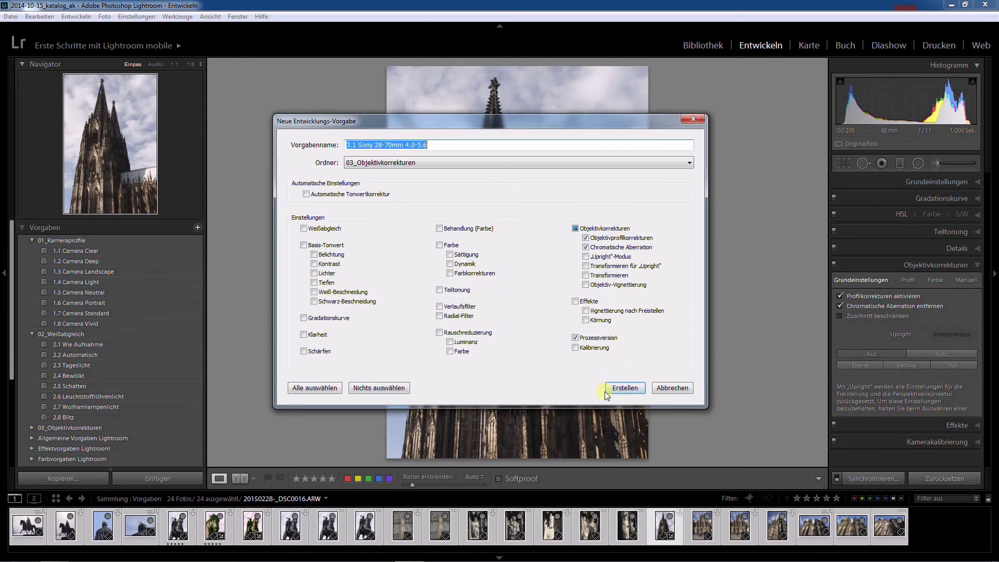
Step: Save the 3.1 Sony 28-70mm 4.0-5.6 preset into the 03_Objektivkorrekturen folder
left_click(620, 388)
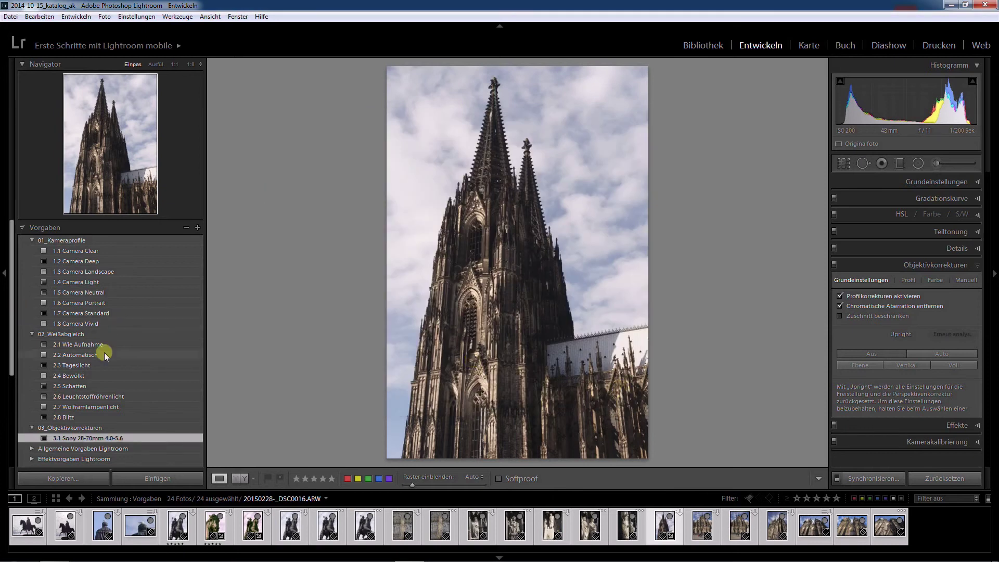
scroll(104, 359, "down", 3)
scroll(91, 362, "up", 3)
Step: Collapse 01_Kameraprofile and check which lens model the 3.1 preset's profile uses
left_click(32, 242)
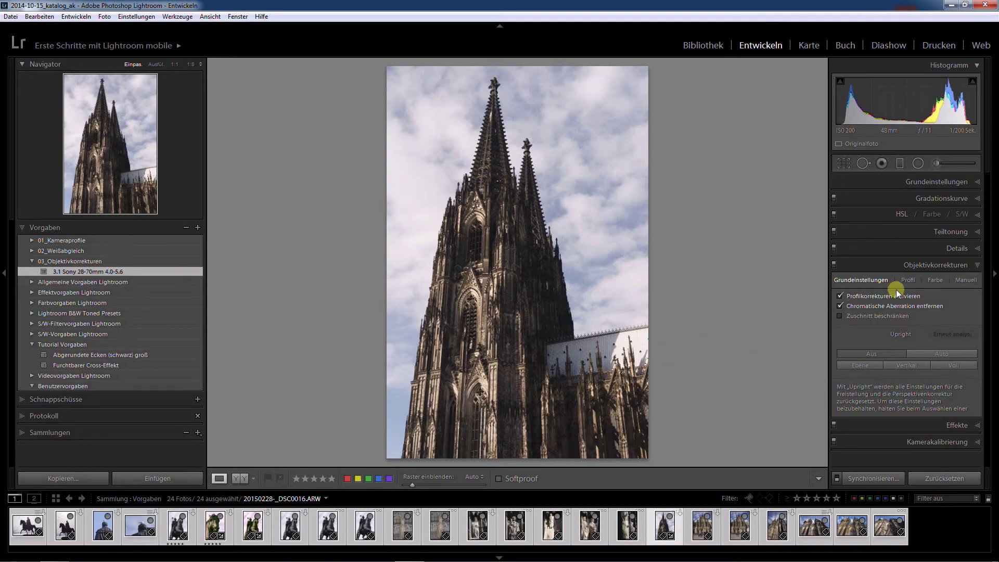
left_click(908, 279)
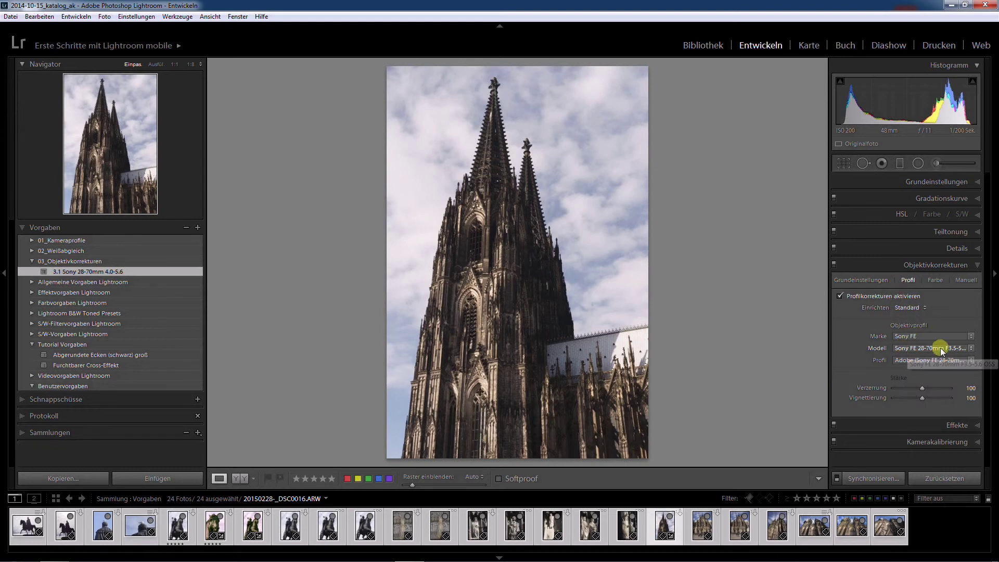
left_click(972, 348)
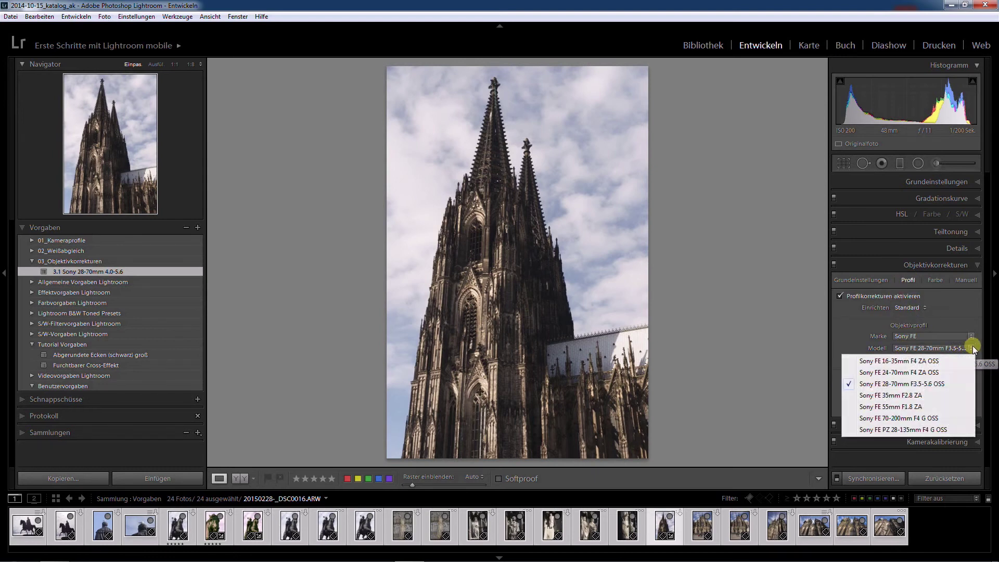
left_click(728, 310)
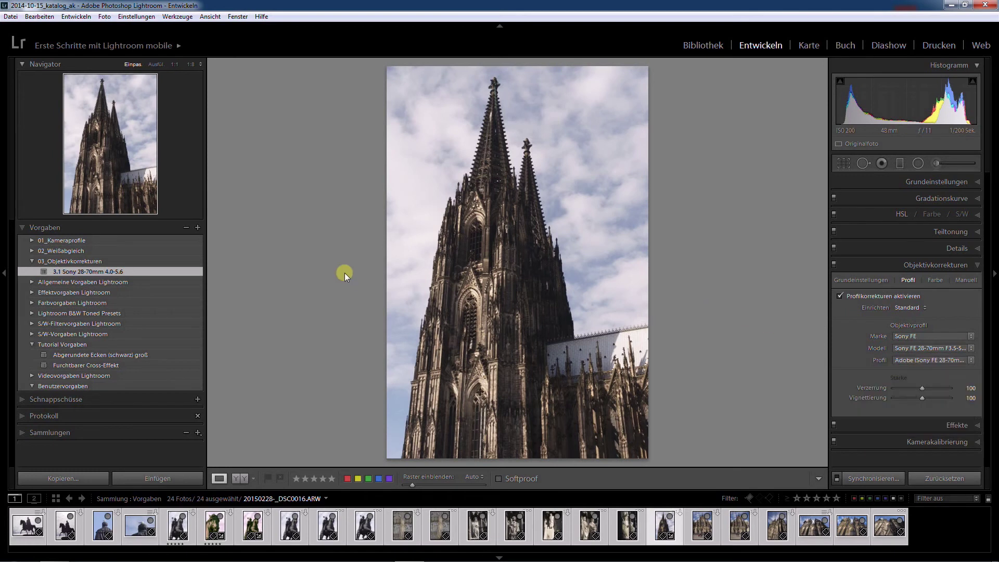
Step: Rename the lens preset to '3.1 Sony FE 28-70mm 3.5-5.6', then open the statue photo
right_click(111, 270)
left_click(152, 307)
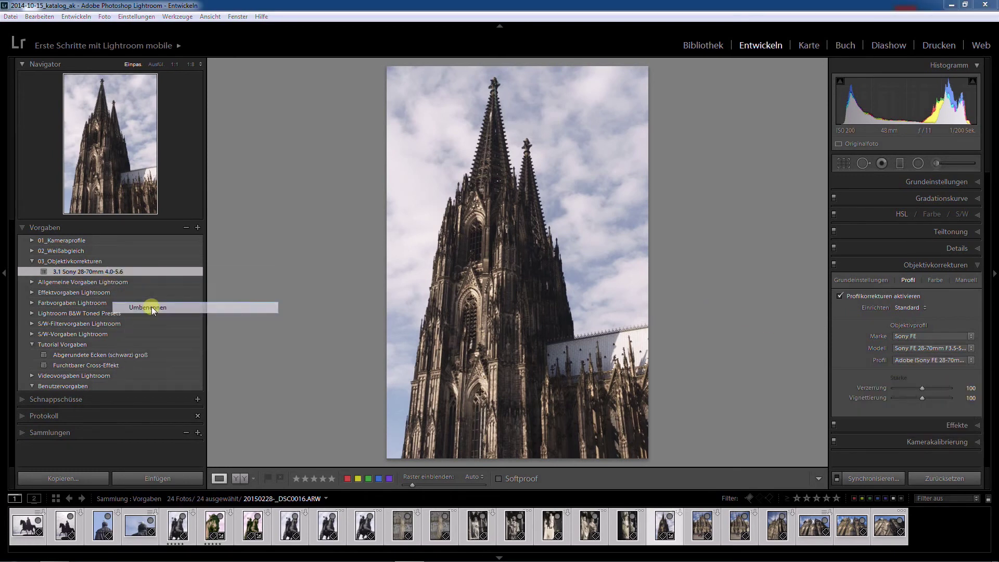
left_click_drag(505, 269, 515, 269)
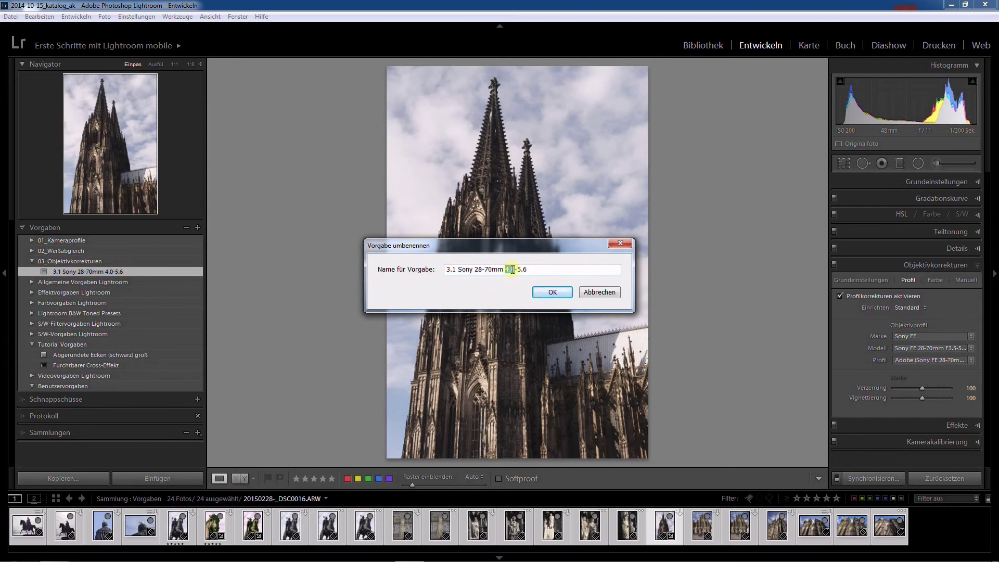
type("3.5")
type("FE")
left_click(551, 295)
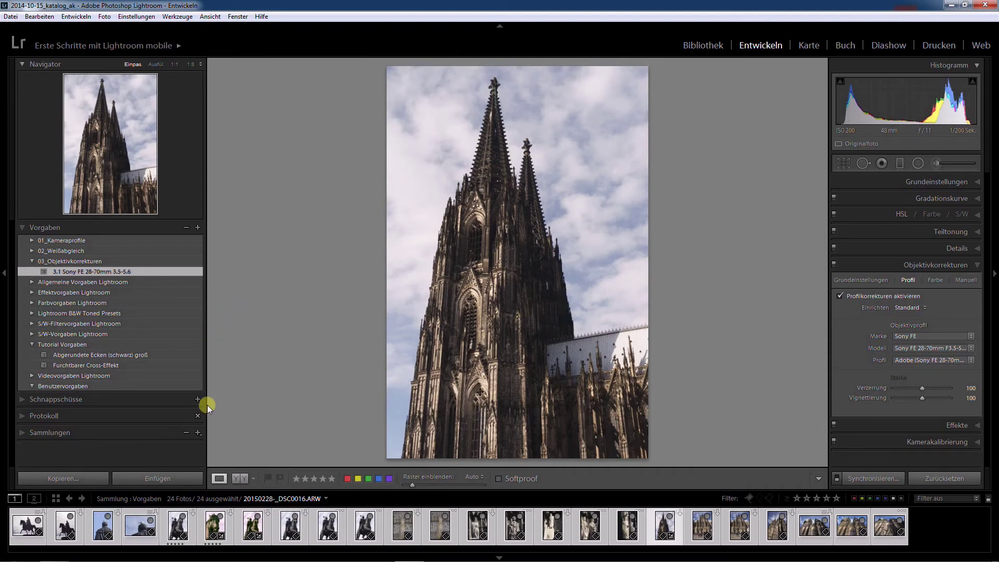
left_click(290, 525)
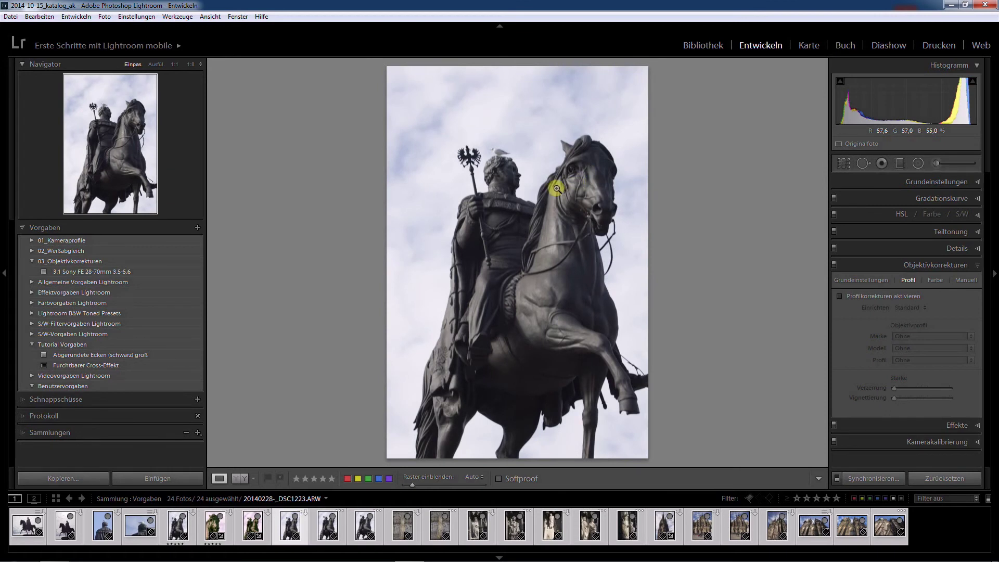
Step: Enable profile corrections with Sigma's 70-300mm F4-5.6 DG MACRO profile and preview the distortion fix
left_click(840, 296)
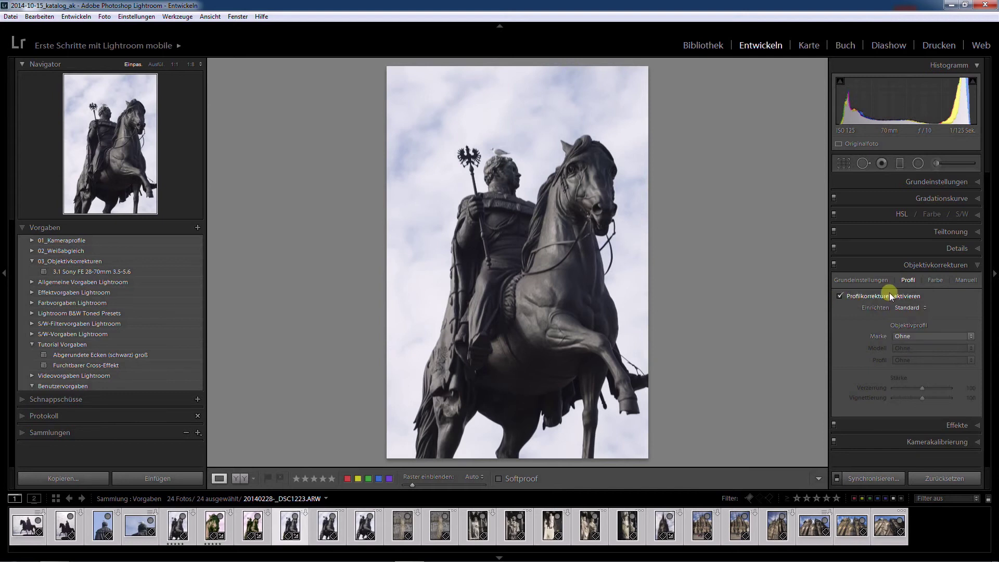
left_click(916, 336)
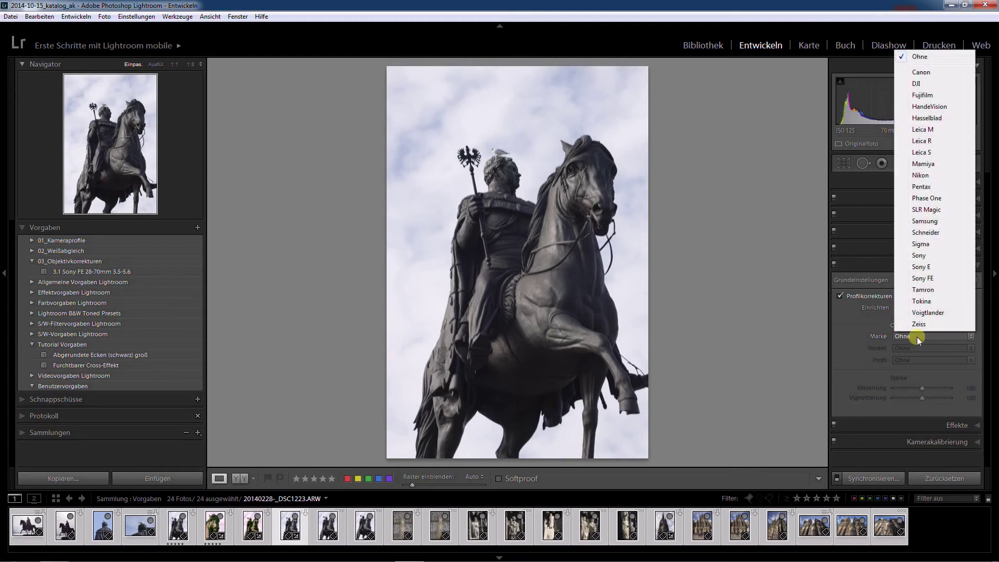
left_click(932, 246)
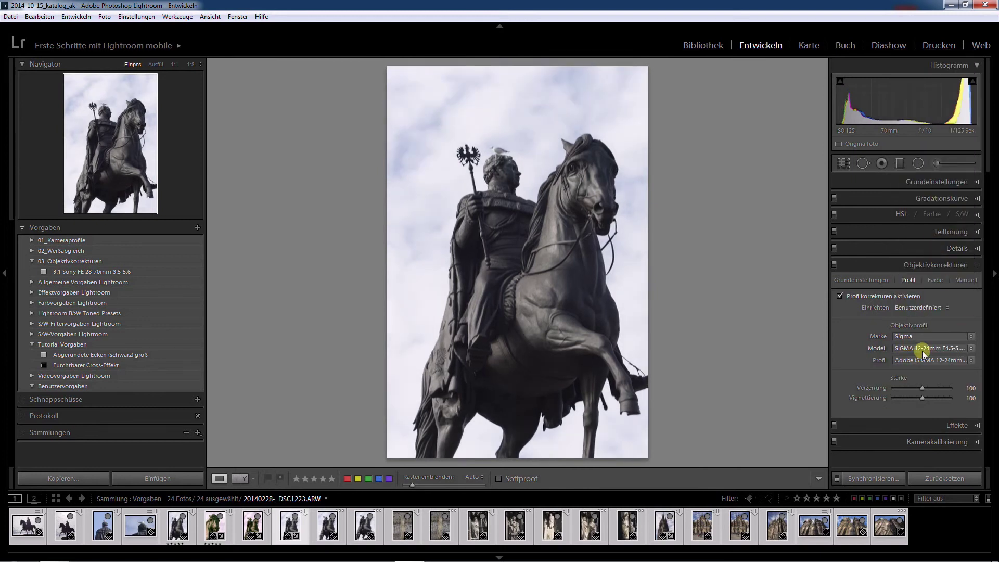
left_click(926, 348)
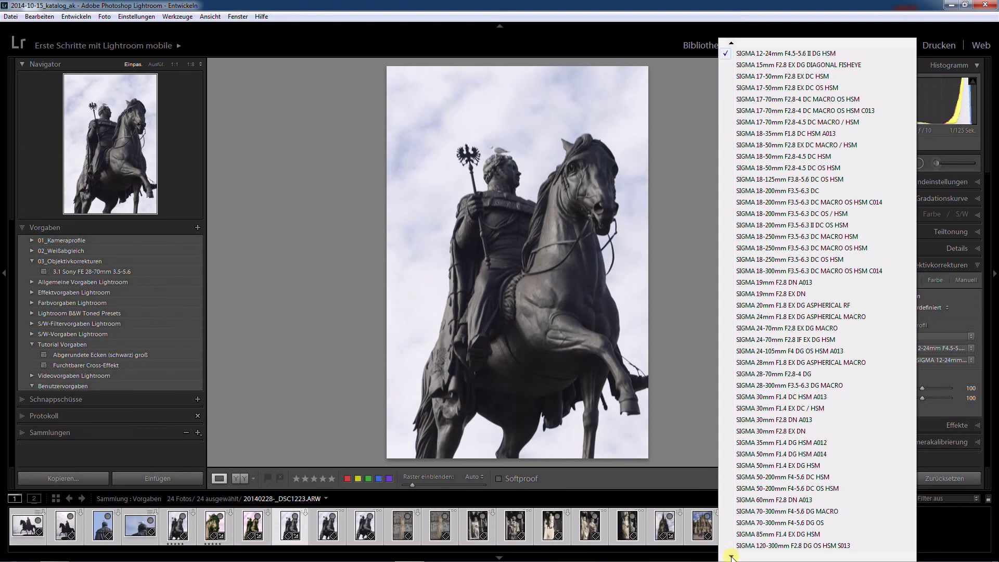
left_click(775, 511)
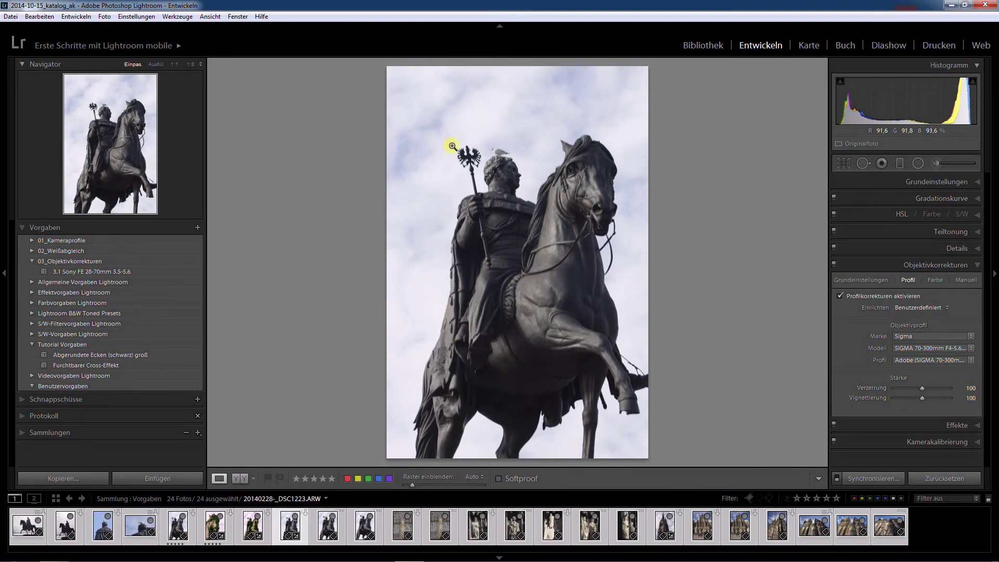
left_click_drag(922, 388, 883, 392)
Step: Create preset 'SIGMA 70-300mm F4-5.6 MAKRO' in 03_Objektivkorrekturen with Objektivkorrekturen ticked
left_click(197, 227)
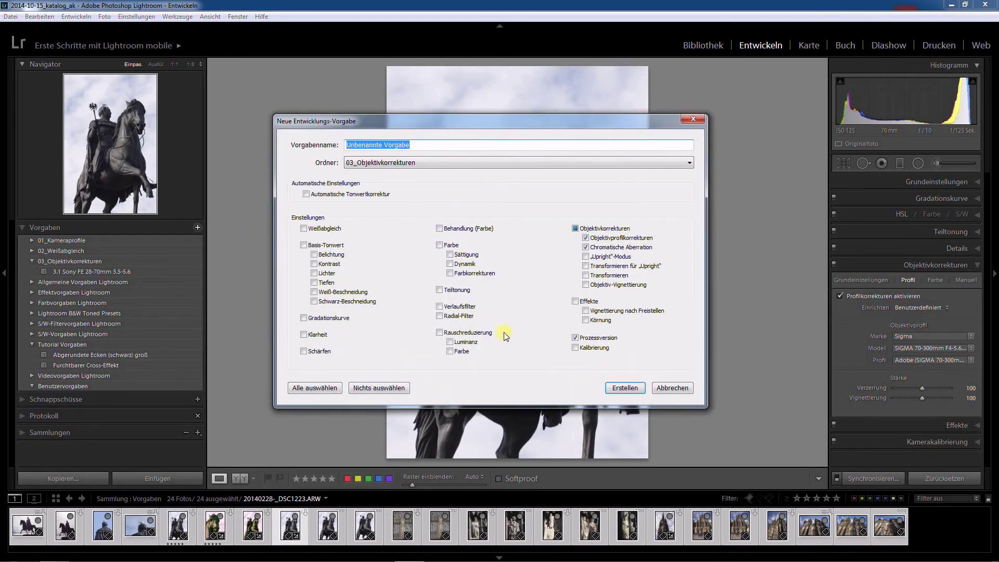
type("SIGMA 70-300mm F4-")
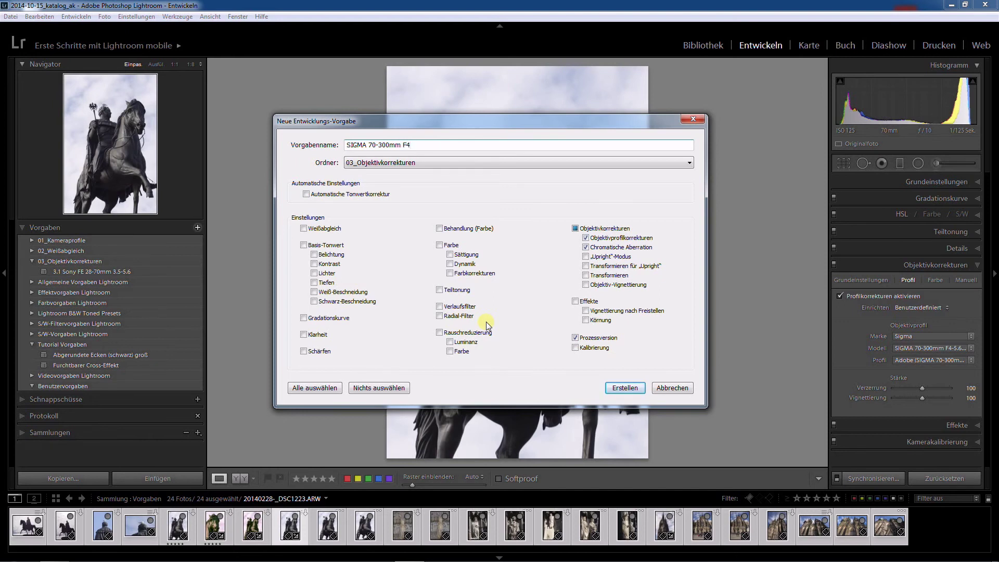
type("5.6 MAKR")
type("O")
left_click(624, 388)
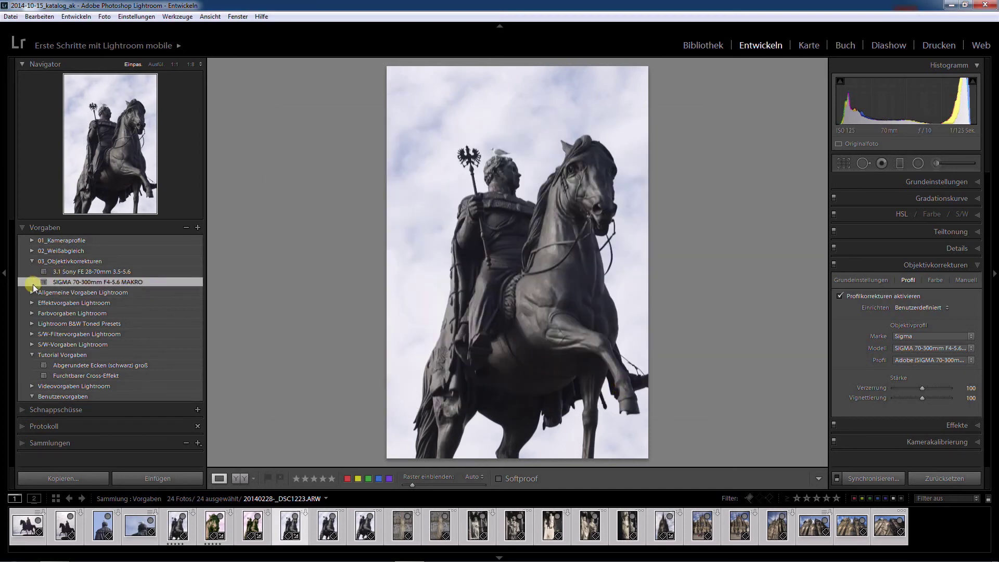
Step: Prefix the SIGMA preset's name with '3.2 '
right_click(106, 280)
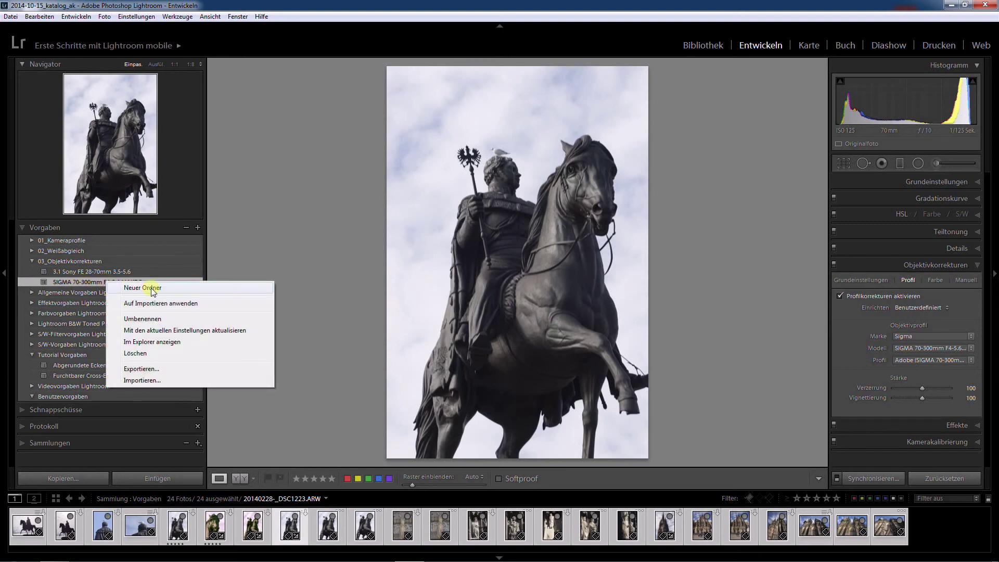
left_click(156, 319)
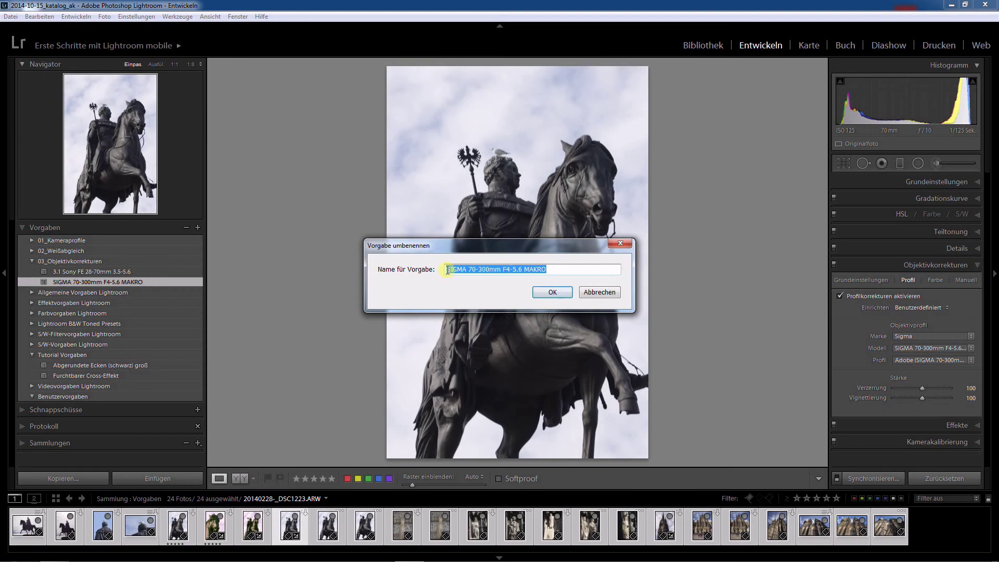
left_click(448, 269)
type("3.2")
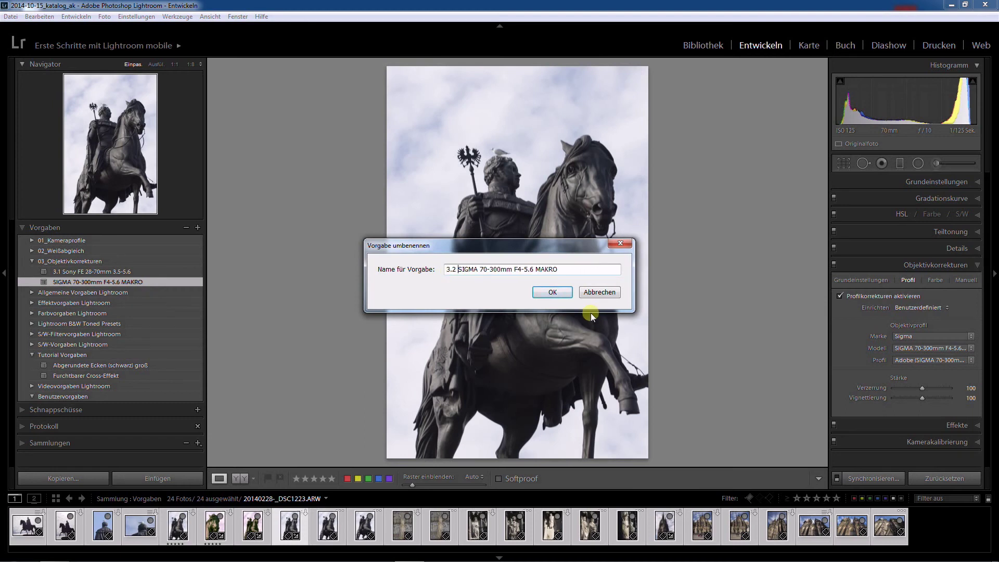
key("Return")
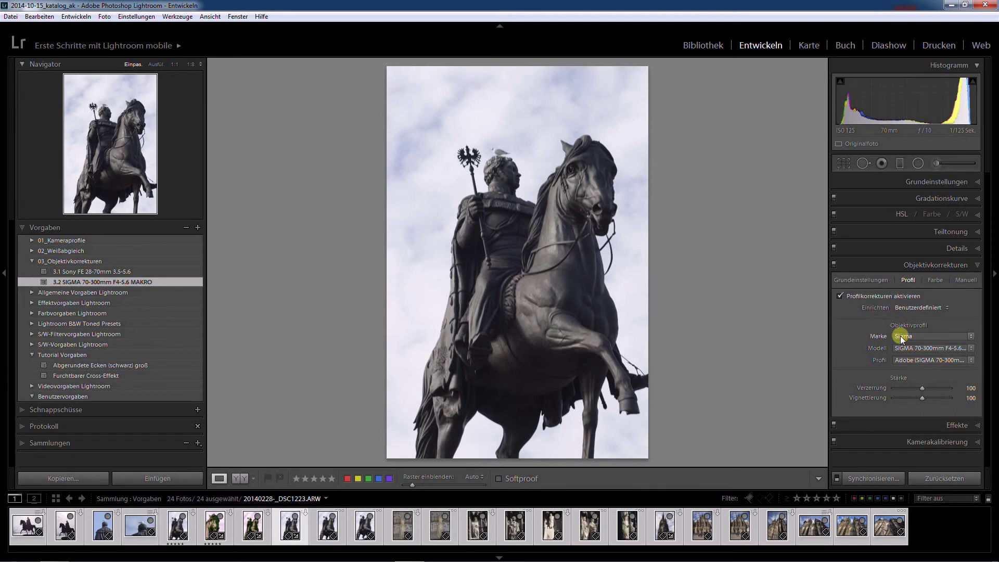
Step: Clear and reselect the Sigma 70-300mm profile, reset, then reapply it via preset 3.2 SIGMA
left_click(840, 296)
left_click(956, 481)
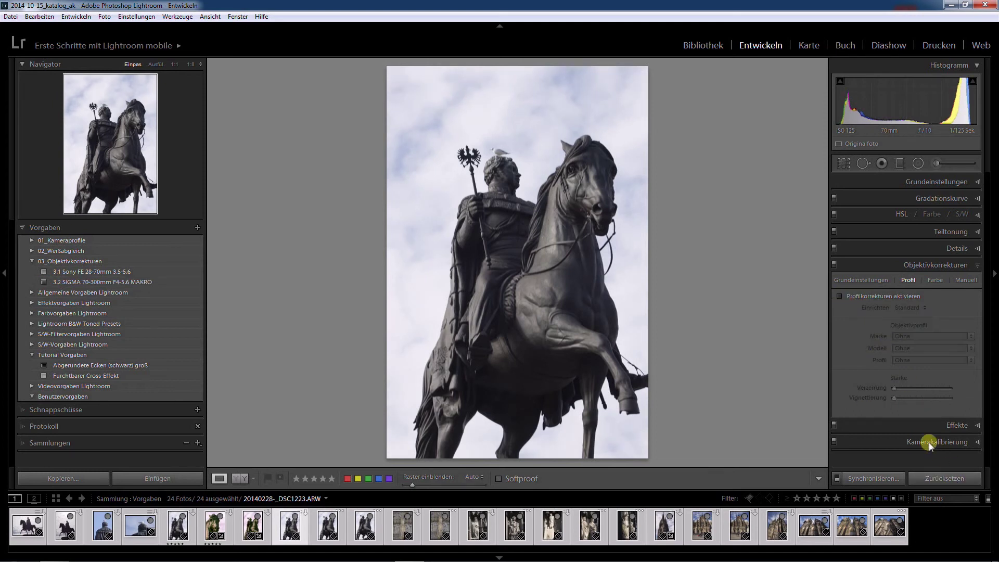
left_click(840, 296)
left_click(917, 338)
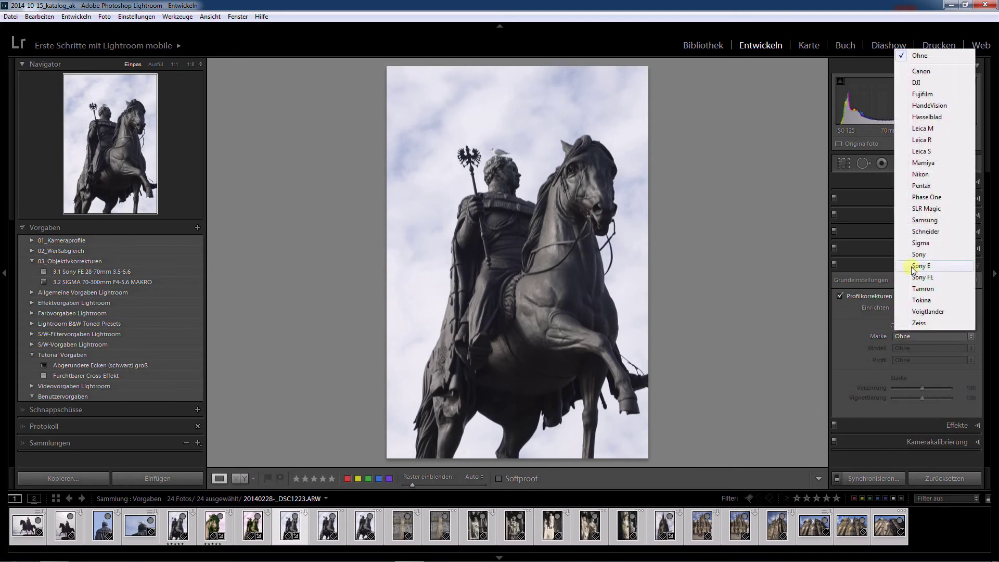
left_click(921, 242)
left_click(918, 348)
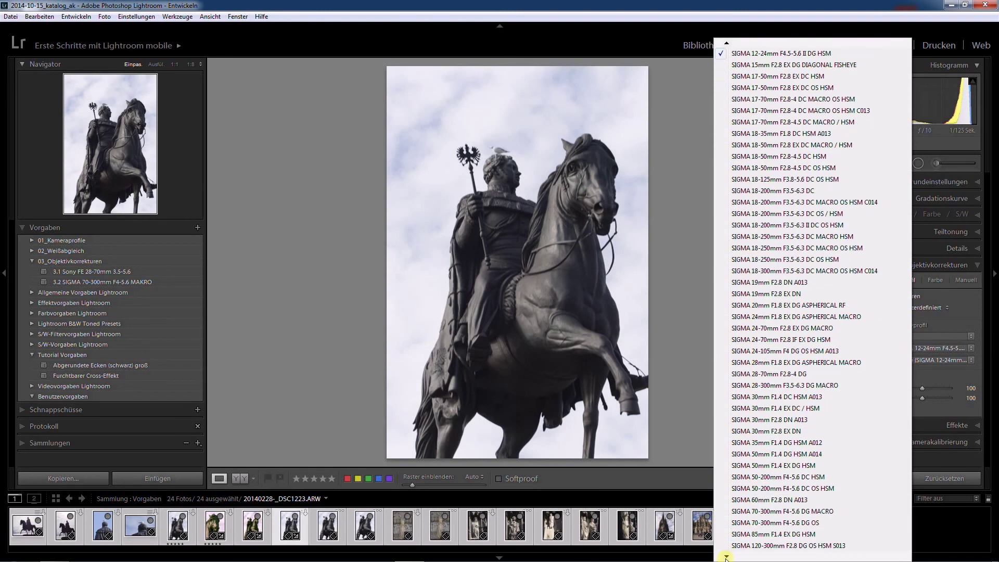
left_click(770, 500)
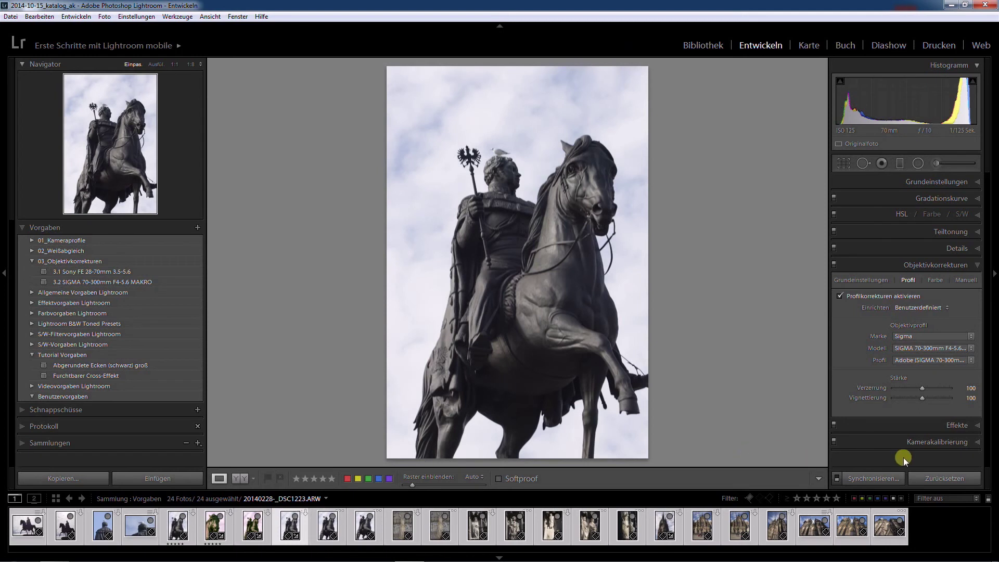
left_click(934, 478)
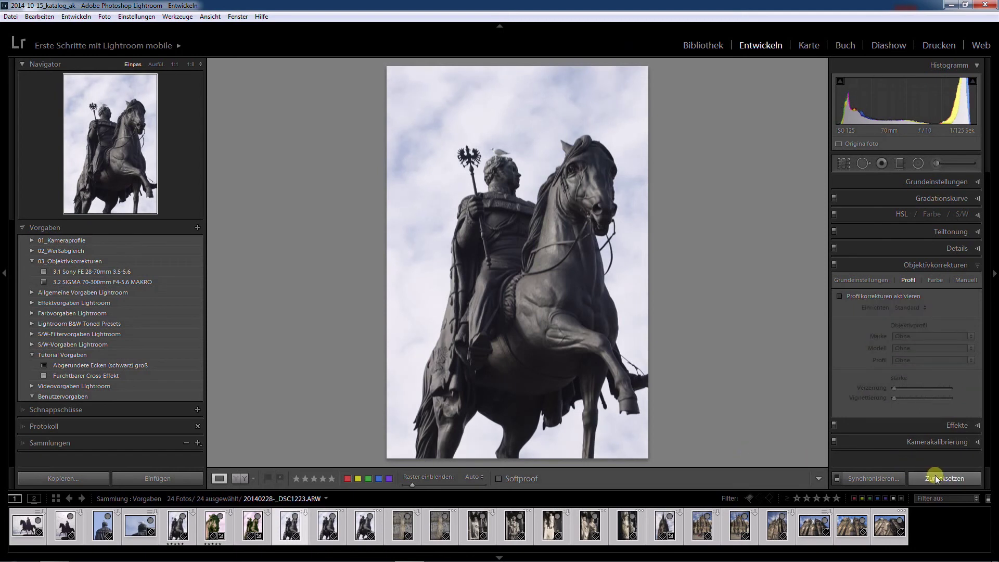
left_click(71, 283)
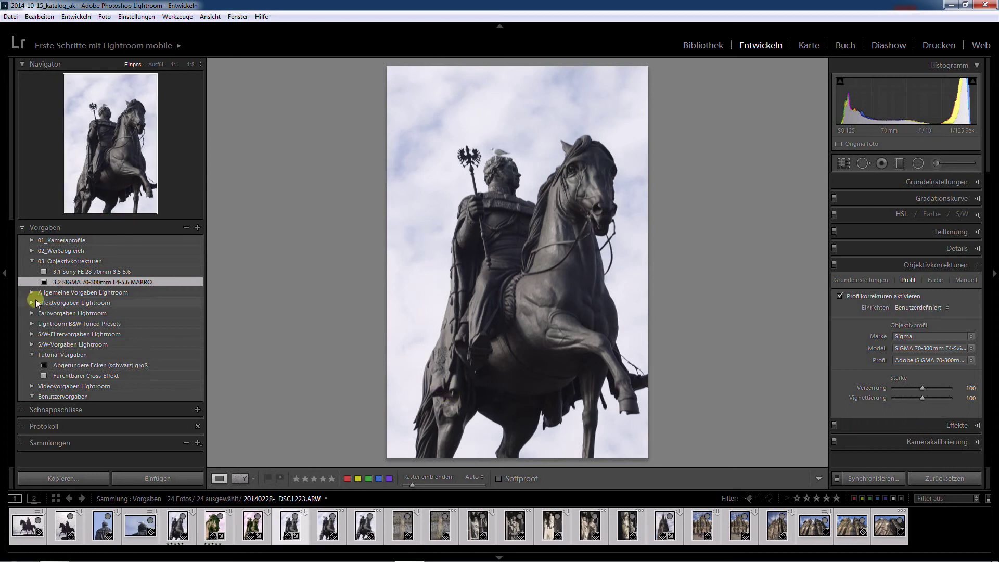
Step: Collapse 03_Objektivkorrekturen, reset the statue's lens corrections, and expand 01_Kameraprofile
left_click(32, 261)
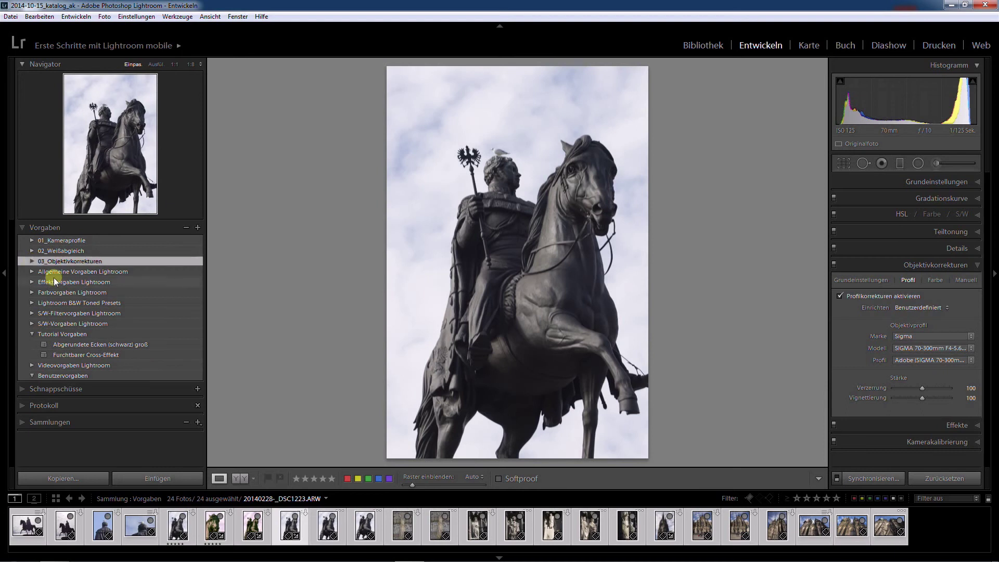
left_click_drag(922, 387, 926, 388)
left_click(939, 481)
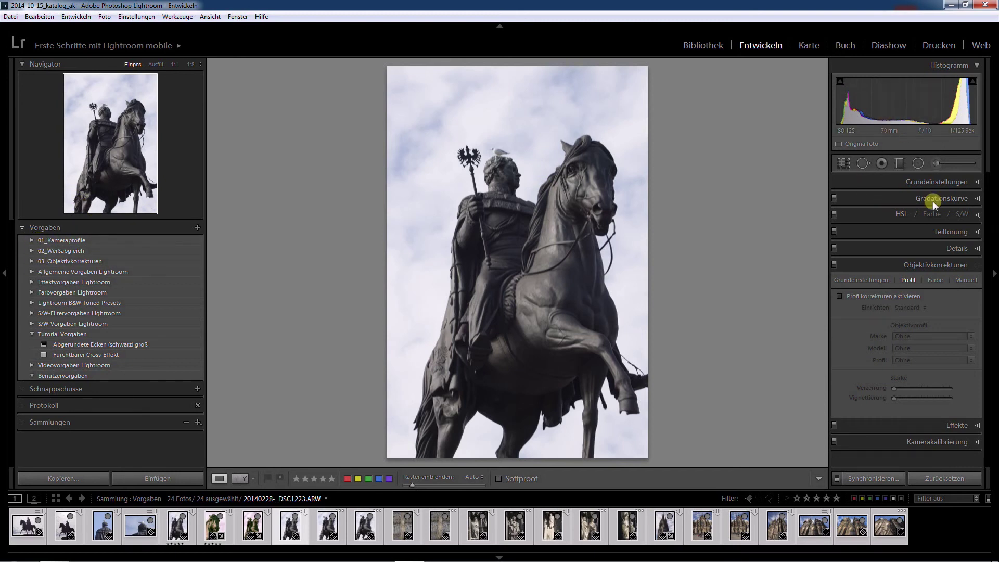
left_click(31, 240)
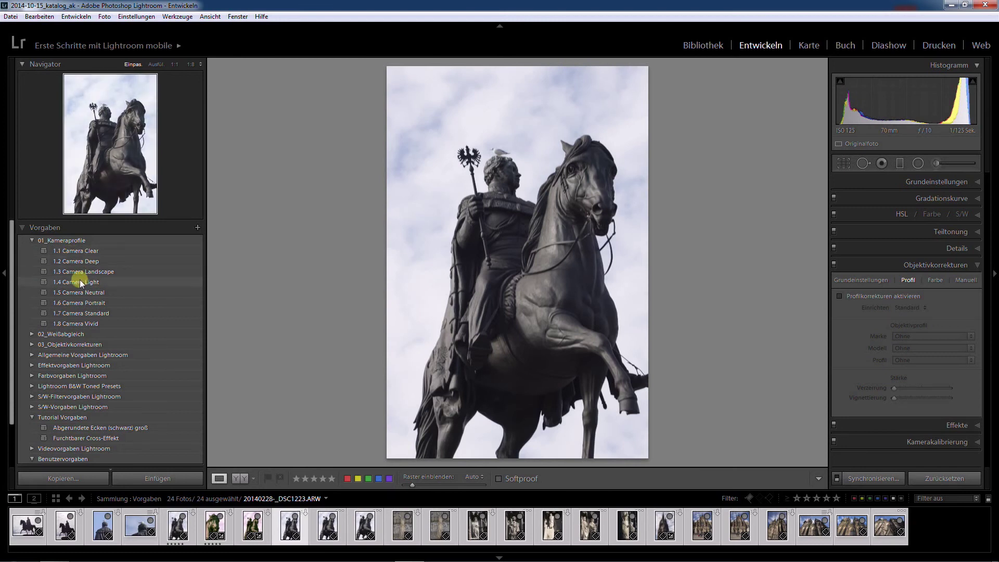
Step: Compare 1.8 Camera Vivid with 1.1 Camera Clear, keep Vivid, and expand 02_Weißabgleich
left_click(73, 323)
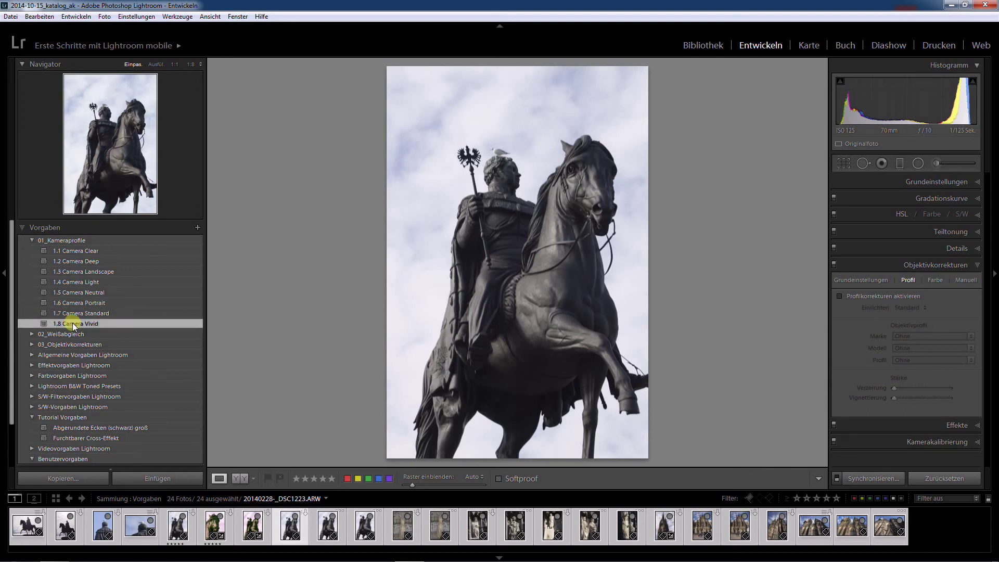
left_click(76, 251)
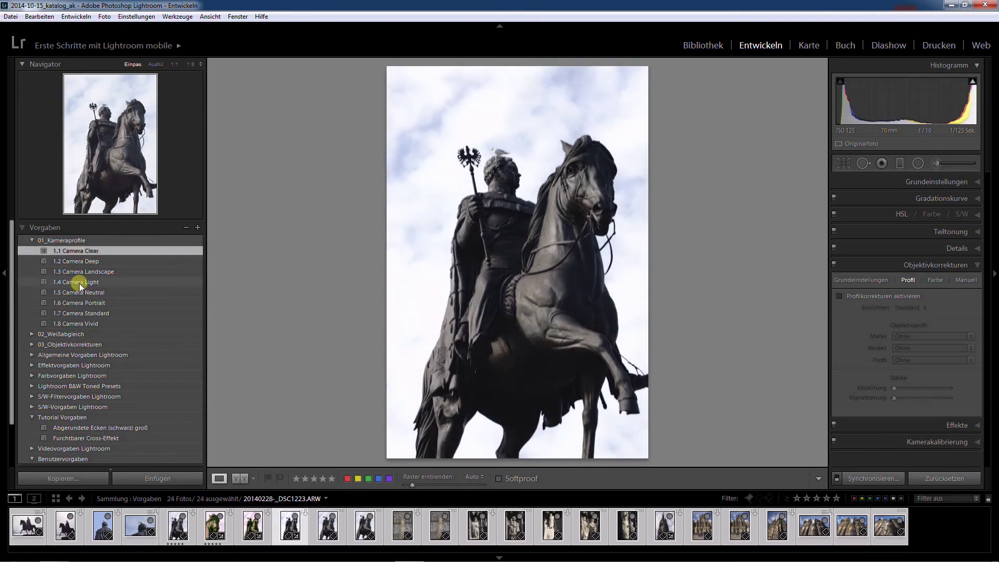
left_click(76, 323)
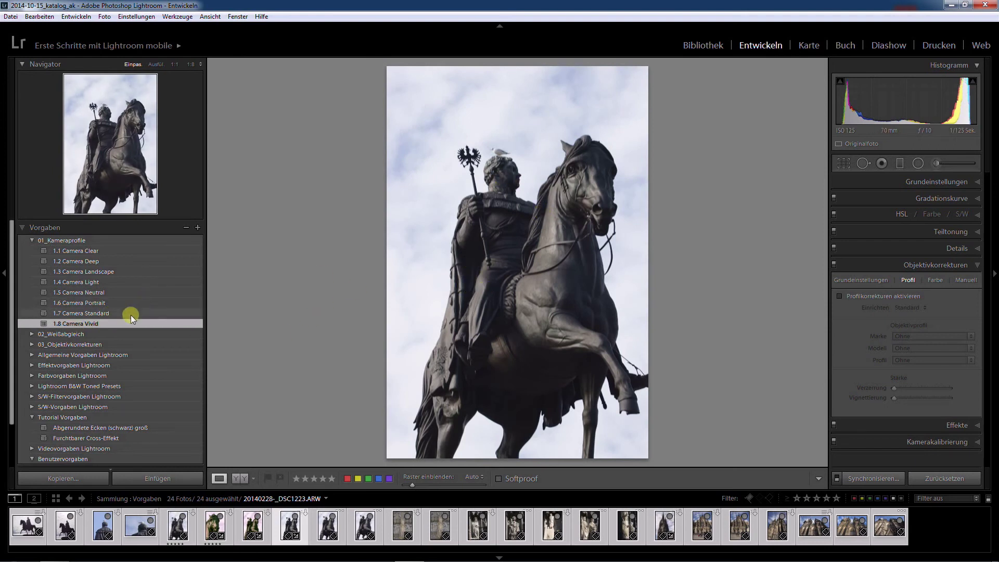
left_click(32, 333)
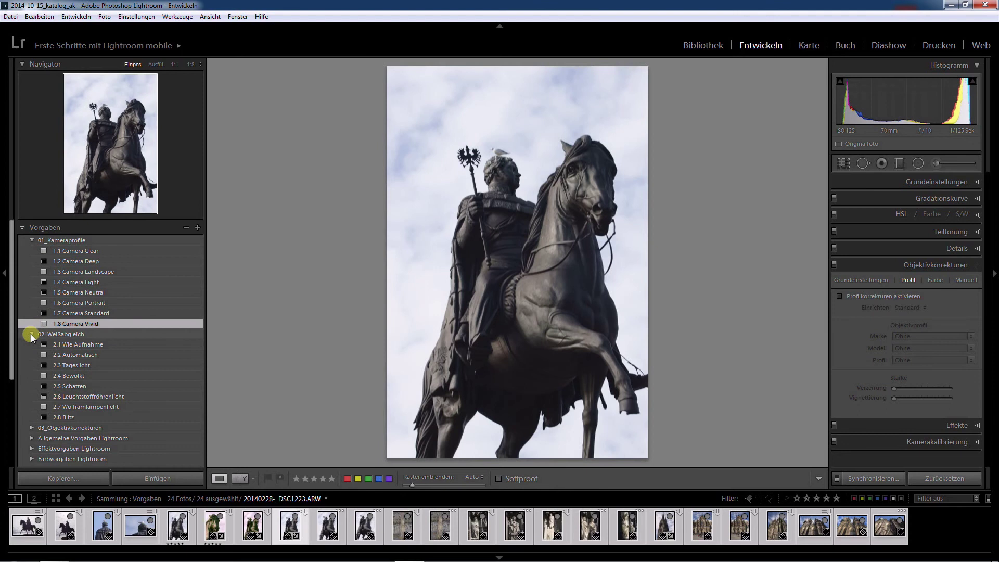
Step: Try the 2.2 Automatisch and 2.3 Tageslicht white balance presets on the statue
left_click(81, 357)
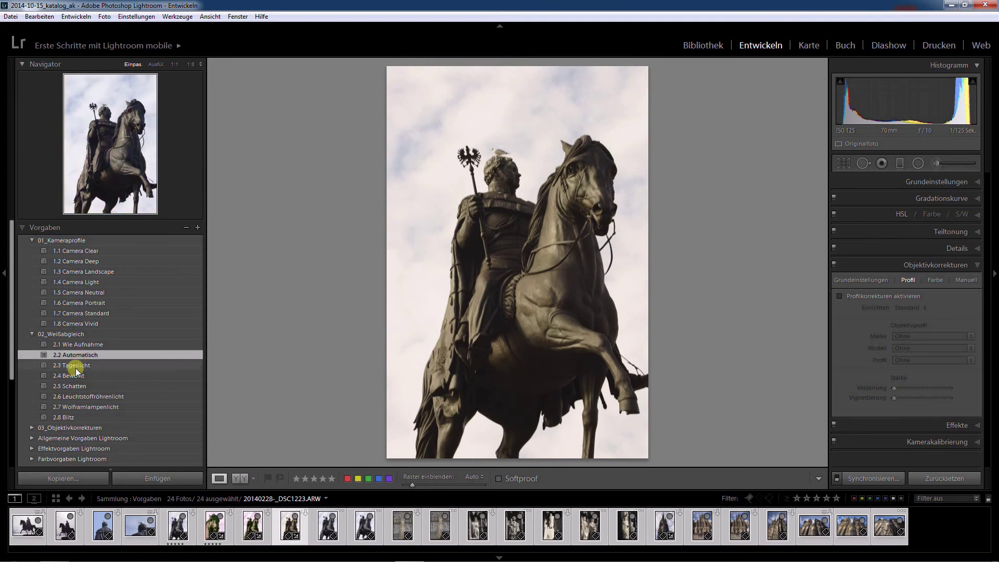
left_click(76, 366)
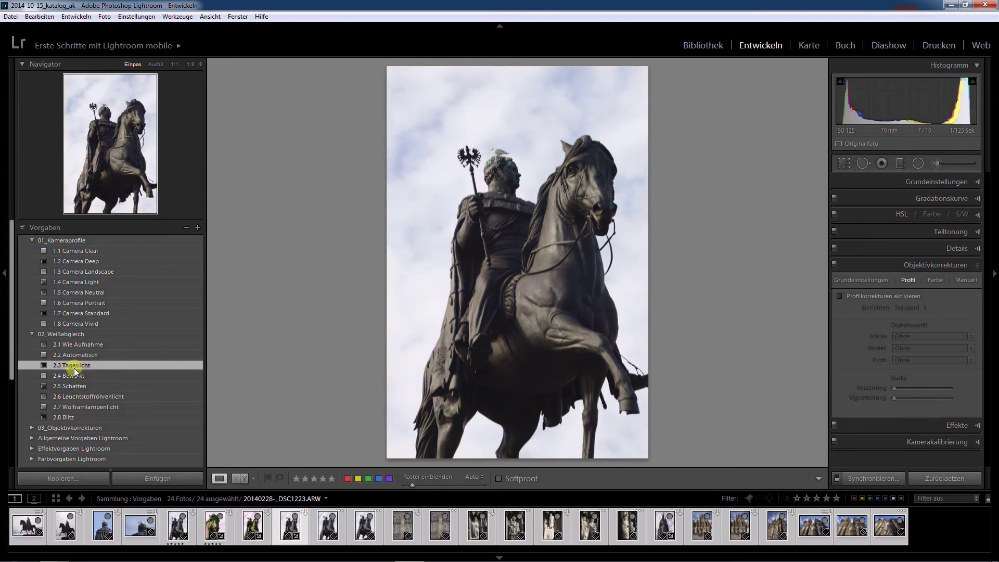
scroll(95, 295, "down", 2)
scroll(92, 304, "down", 4)
scroll(91, 304, "up", 3)
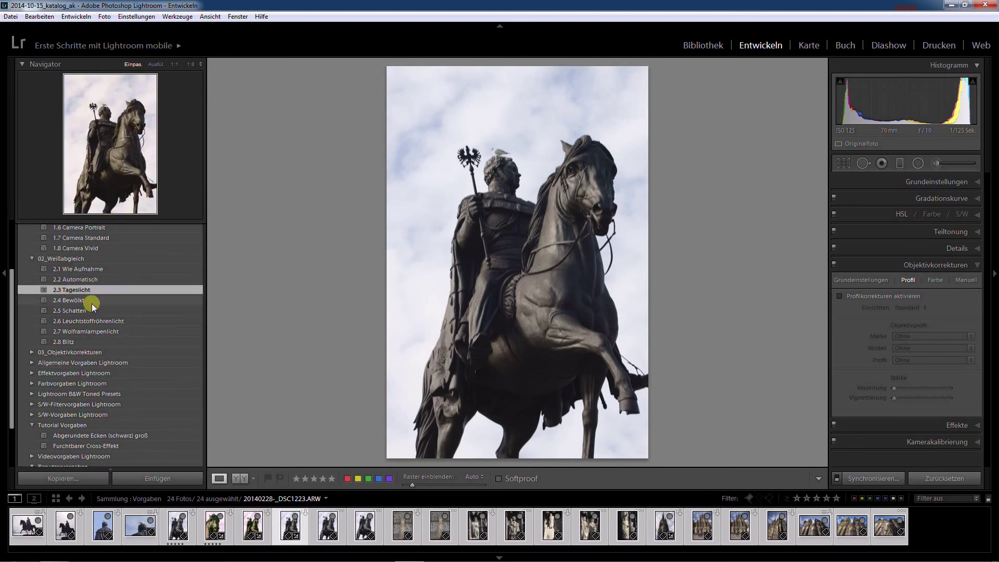
Step: Set temperature to 5204 in the Basic panel and expand 03_Objektivkorrekturen
left_click(976, 181)
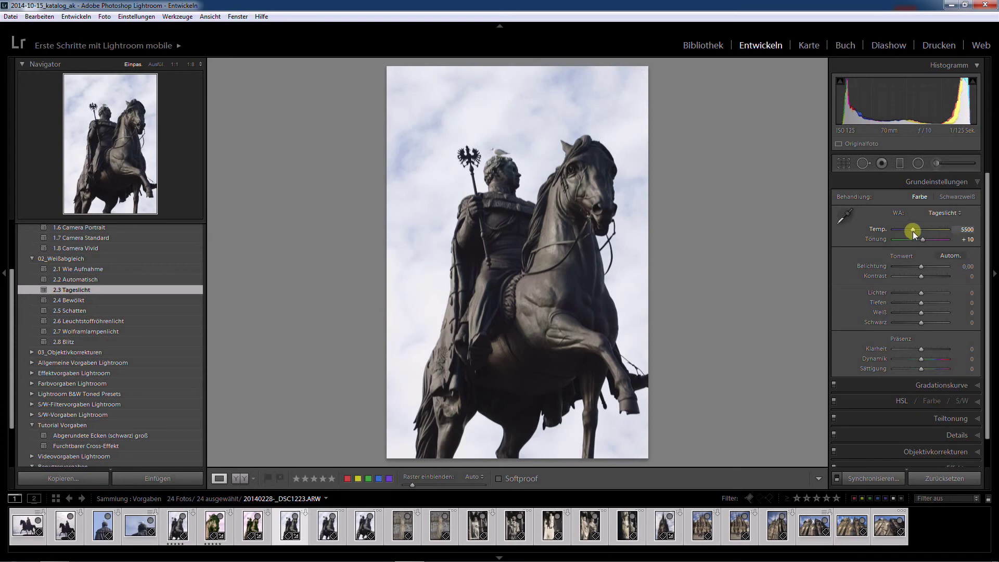
left_click_drag(912, 230, 911, 230)
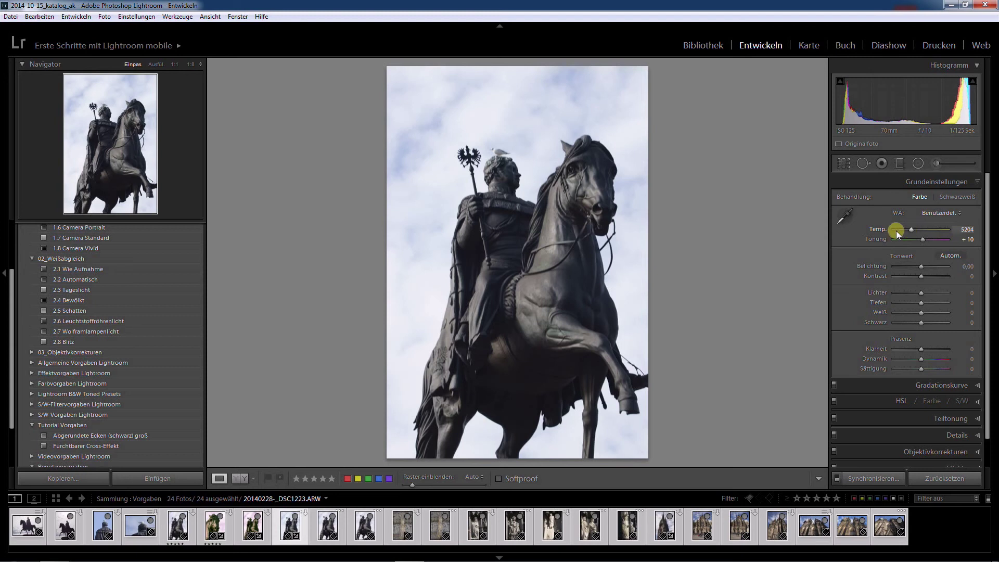
left_click(32, 352)
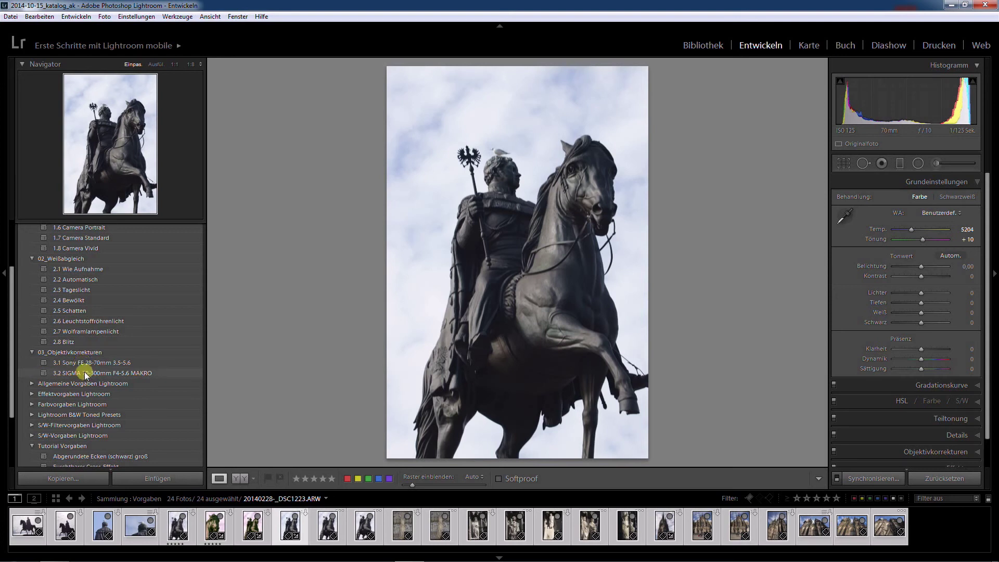
Step: Apply 3.2 SIGMA 70-300mm F4-5.6 MAKRO, then collapse 02_Weißabgleich and 01_Kameraprofile
left_click(86, 374)
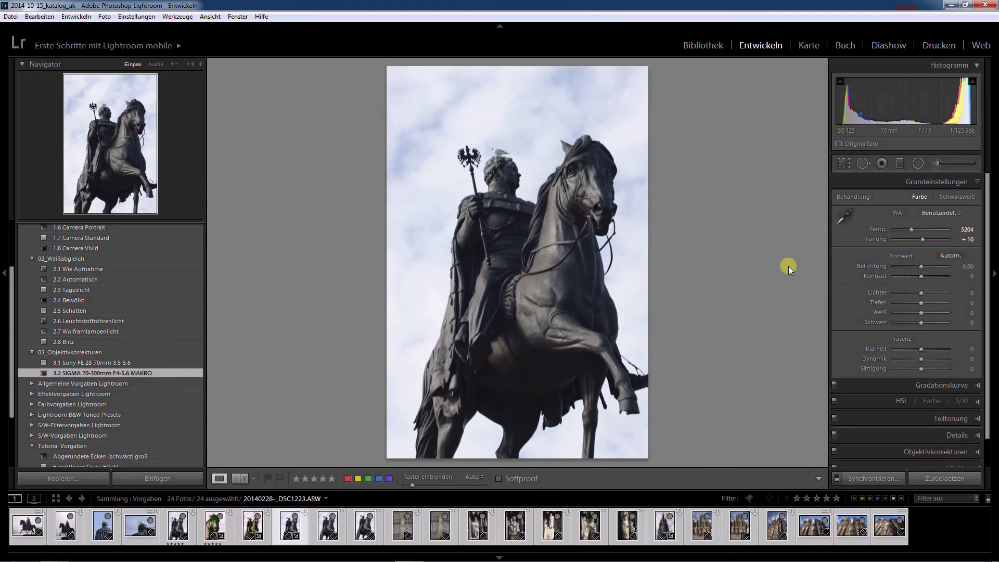
left_click(30, 258)
scroll(37, 265, "up", 2)
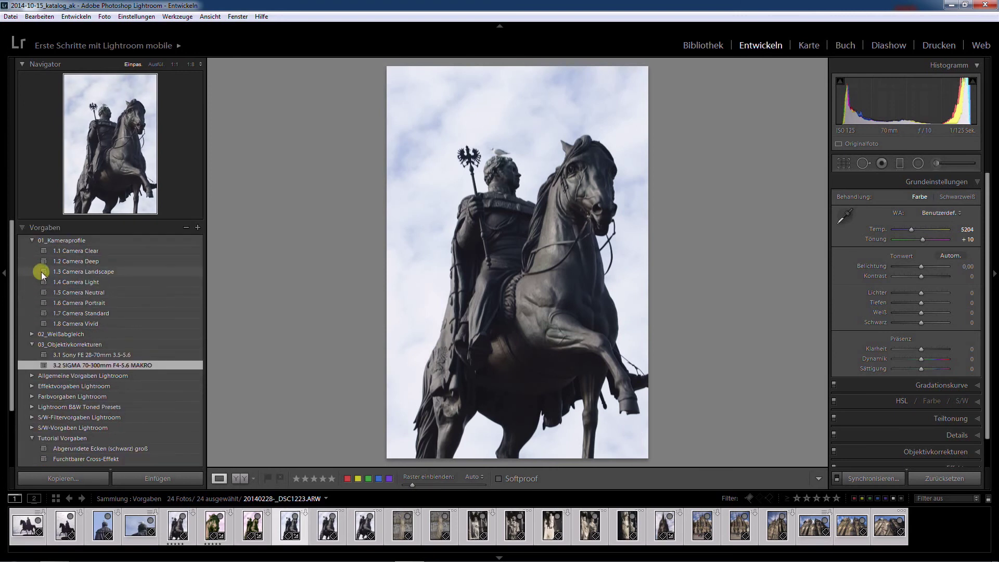
left_click(32, 239)
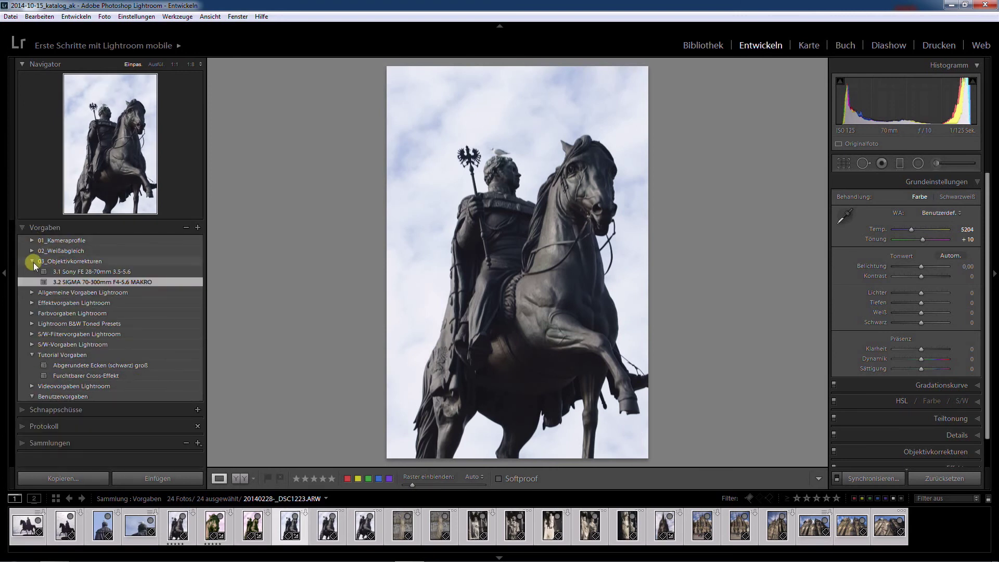
Step: Collapse 03_Objektivkorrekturen, then try Antik and Teiltonung 1 from Lightroom B&W Toned Presets
left_click(31, 260)
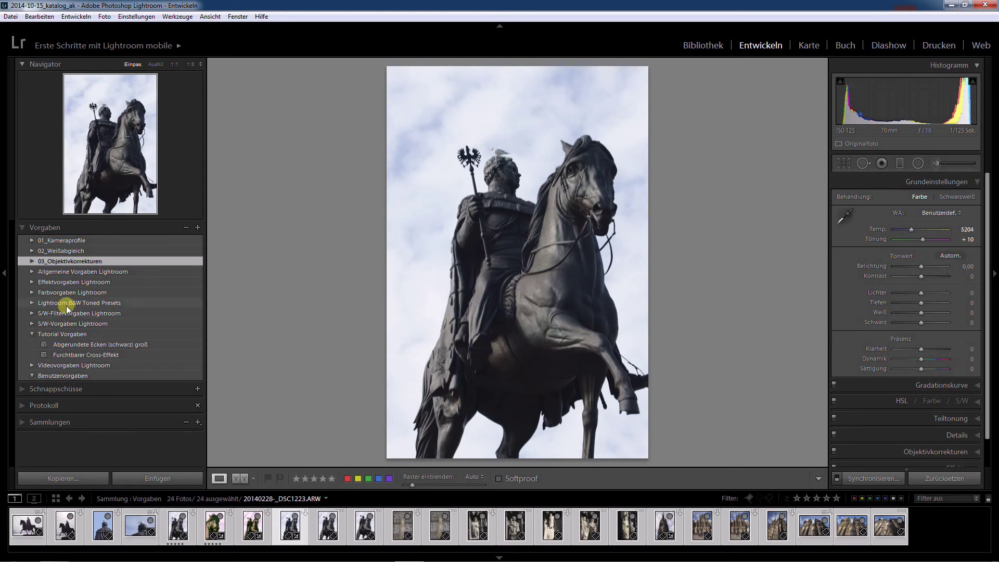
left_click(31, 303)
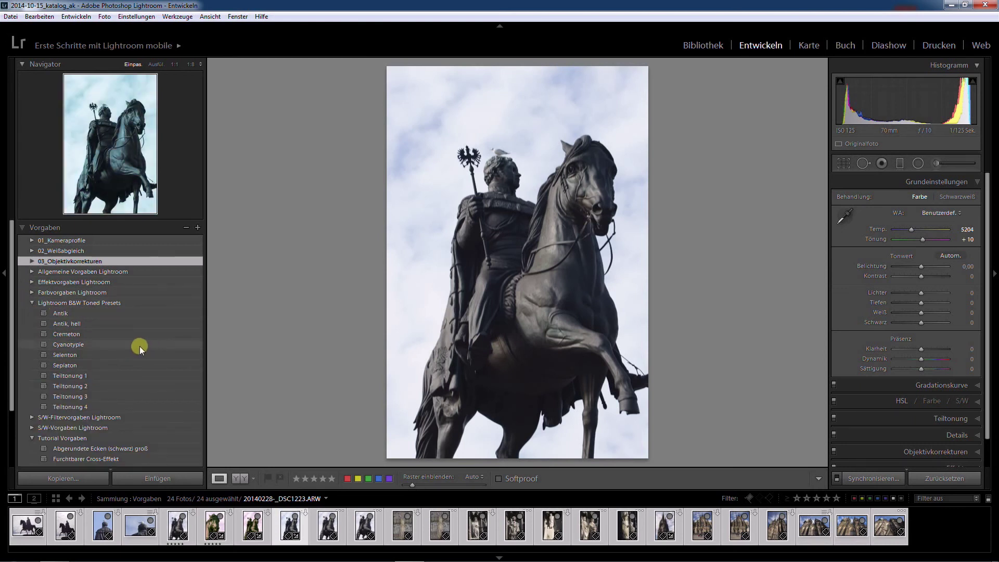
scroll(140, 345, "down", 2)
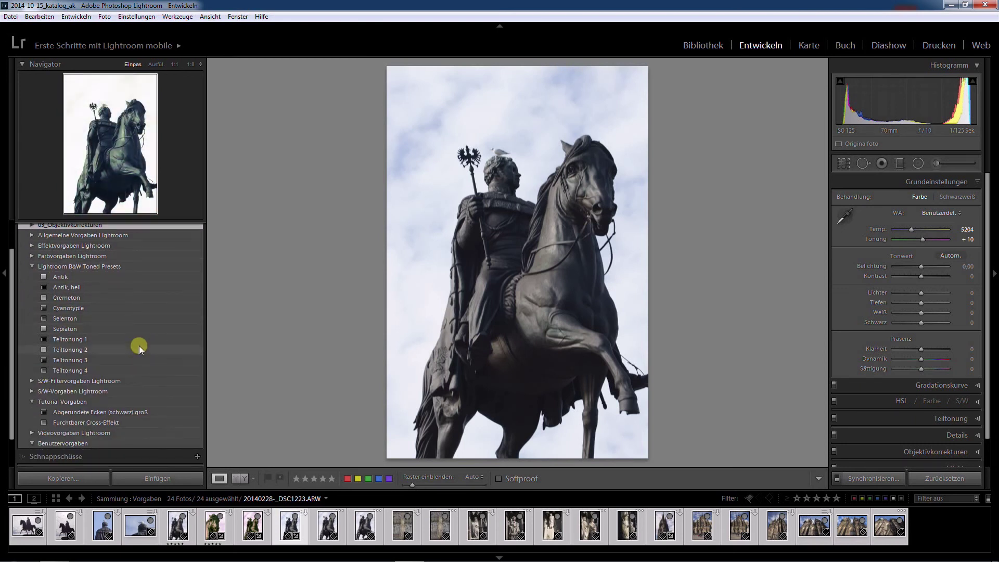
left_click(77, 276)
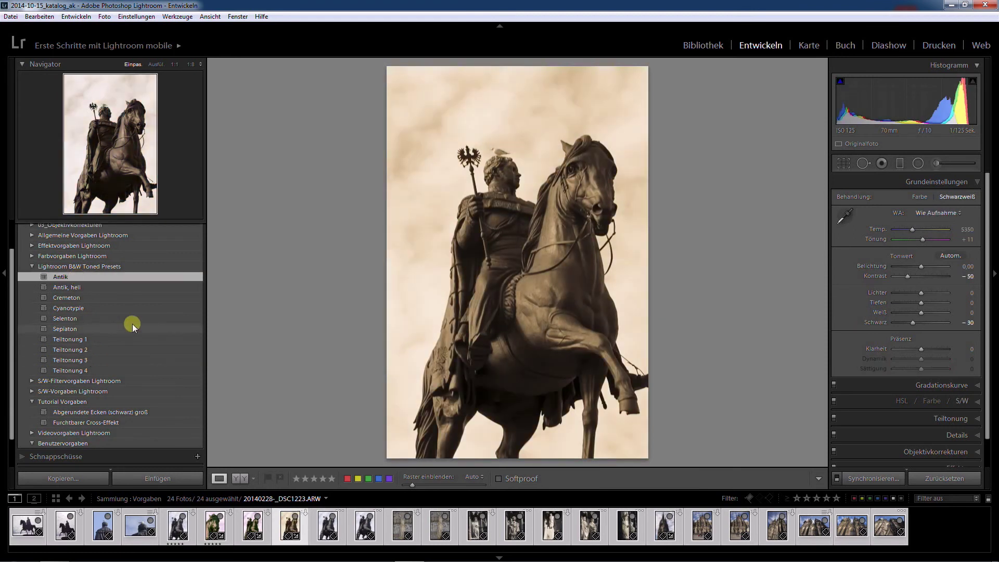
left_click(100, 339)
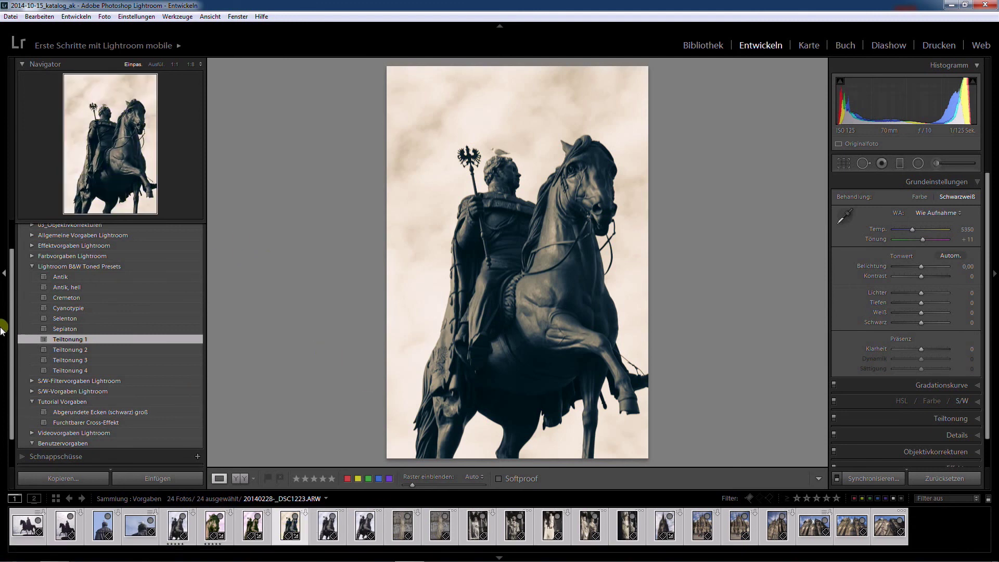
scroll(146, 322, "up", 2)
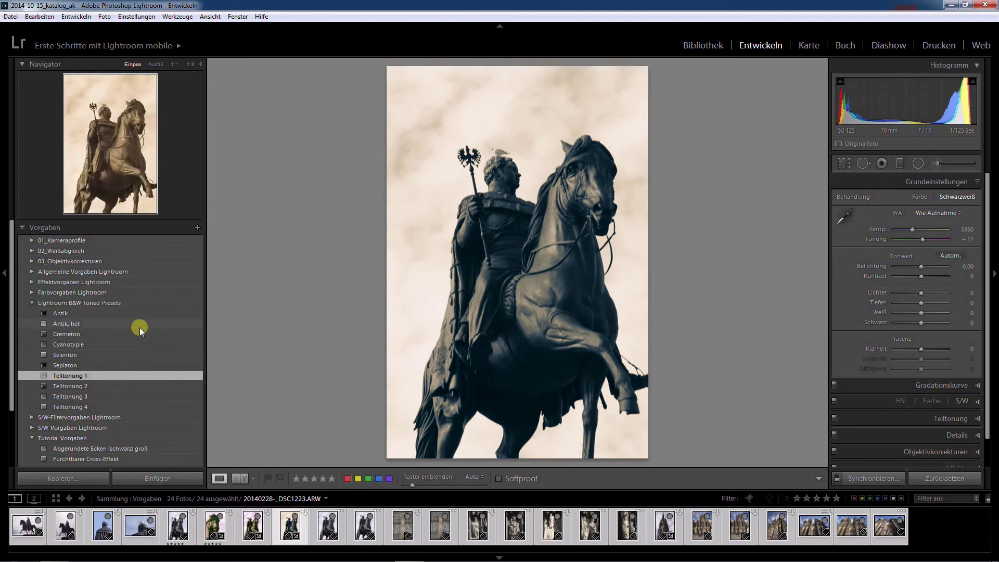
scroll(140, 326, "down", 3)
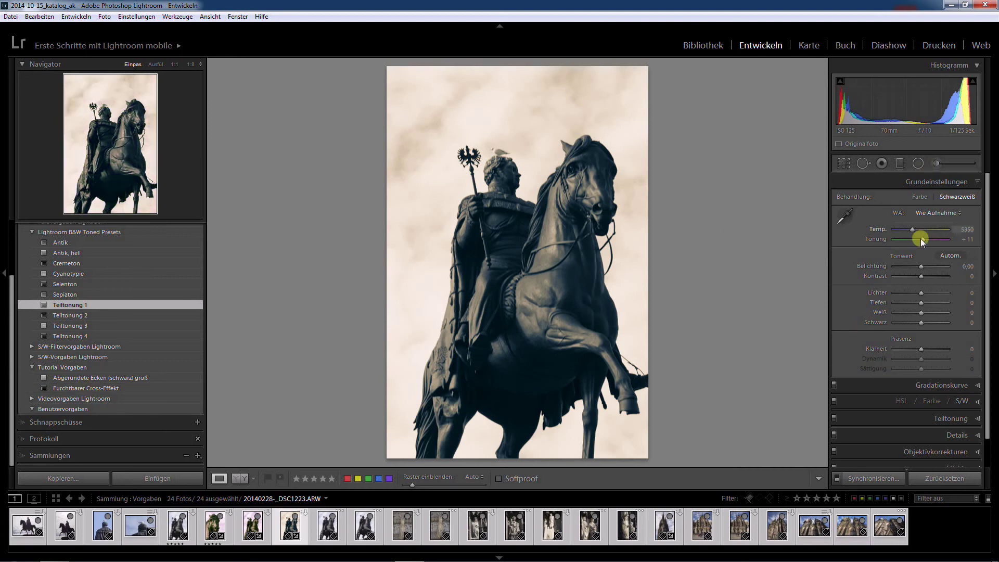
Step: Apply the Furchtbarer Cross-Effekt preset and set the split-toning highlight hue to 143
left_click(79, 388)
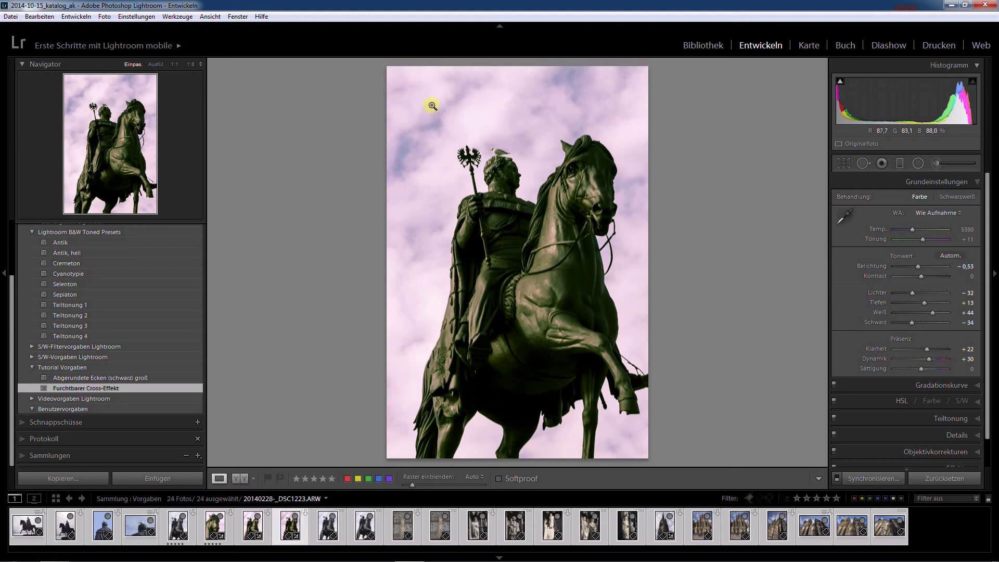
scroll(859, 261, "down", 1)
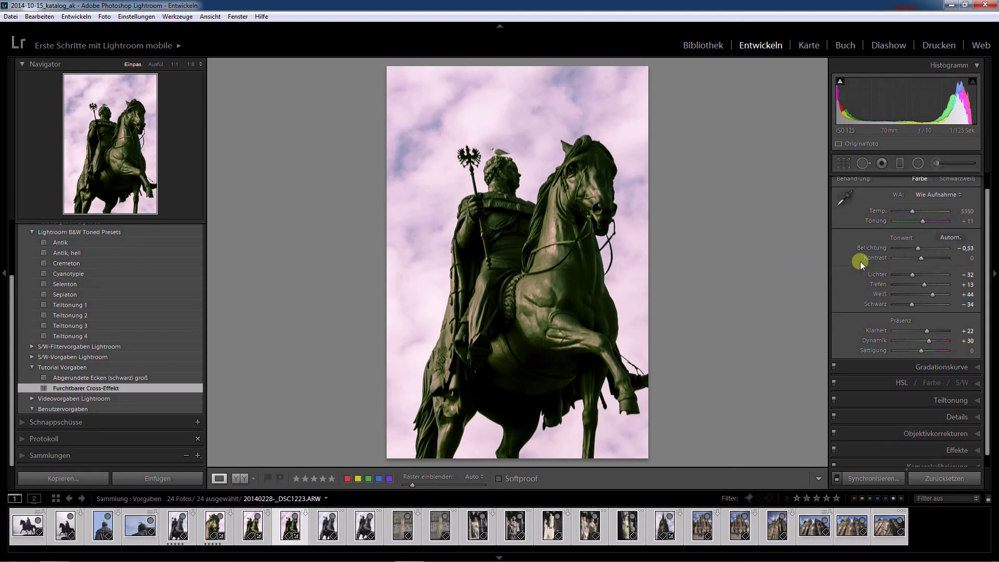
scroll(860, 261, "down", 1)
left_click(978, 389)
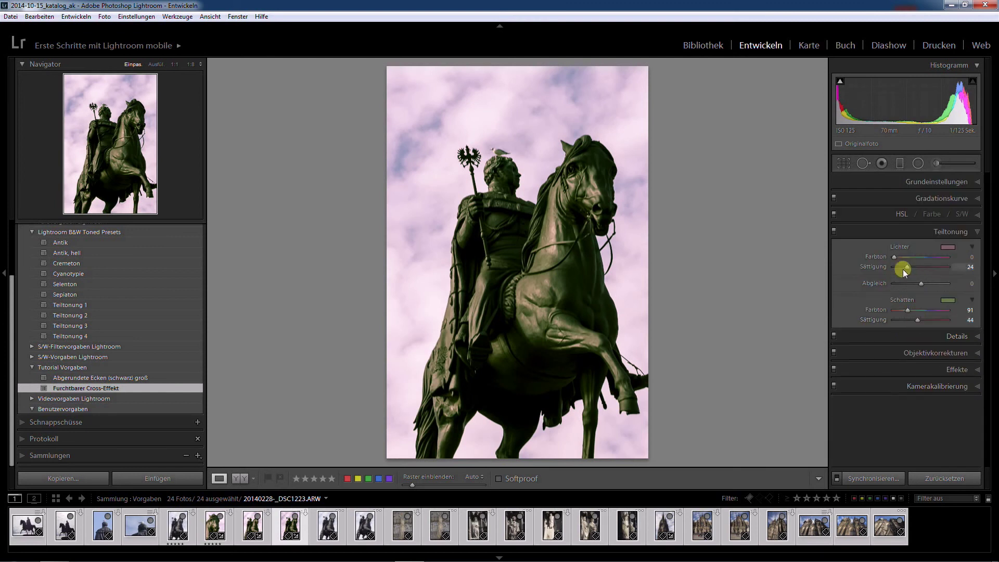
mouse_move(894, 258)
left_mouse_down()
mouse_move(929, 260)
mouse_move(914, 261)
left_mouse_up()
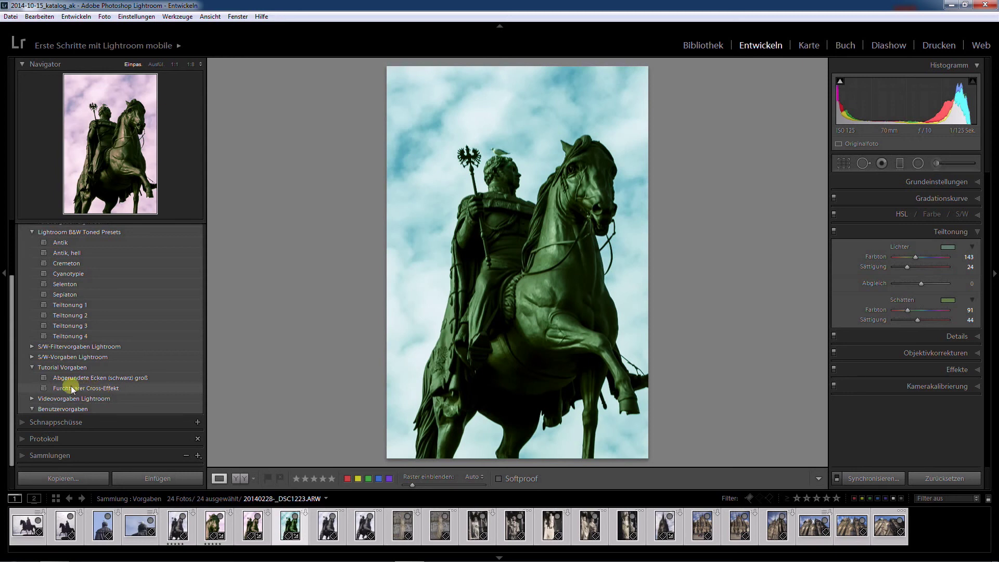
Step: Update the Furchtbarer Cross-Effekt preset with all current settings selected
right_click(111, 389)
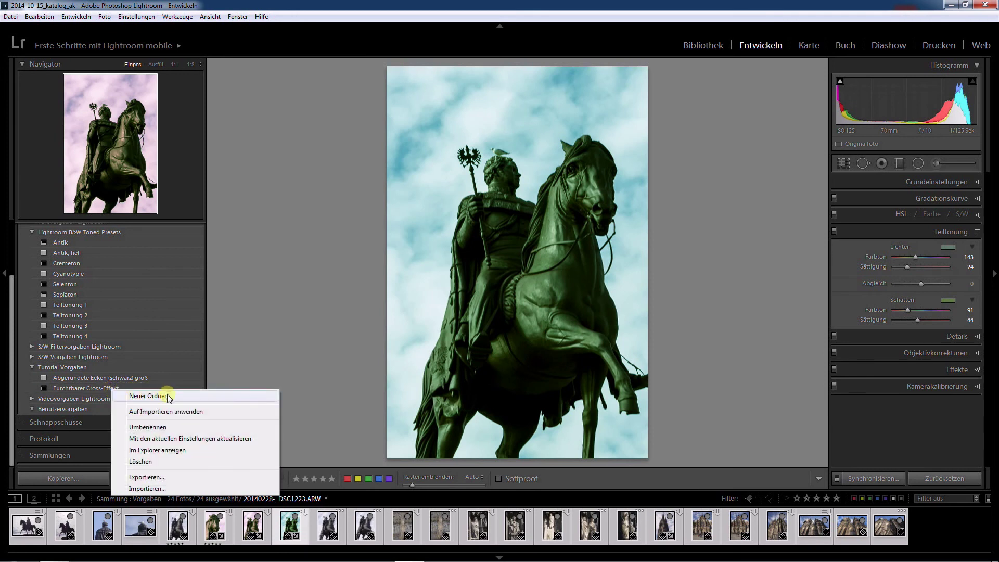
left_click(175, 439)
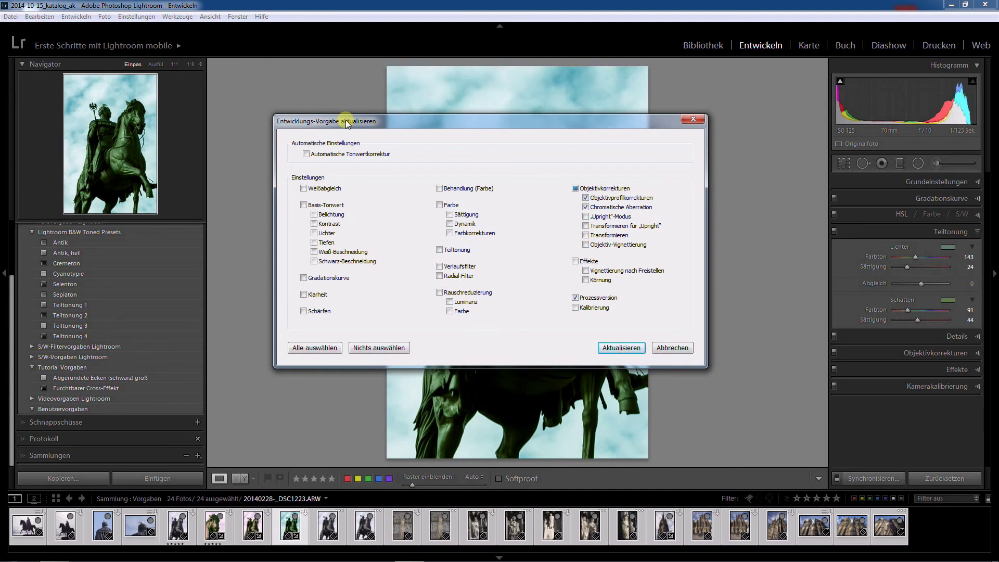
left_click(314, 347)
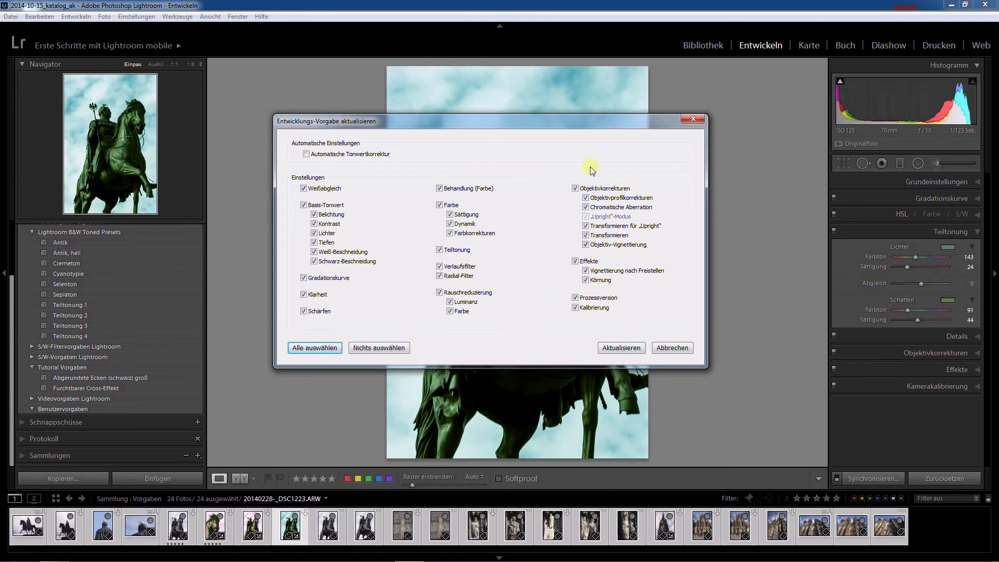
left_click(624, 348)
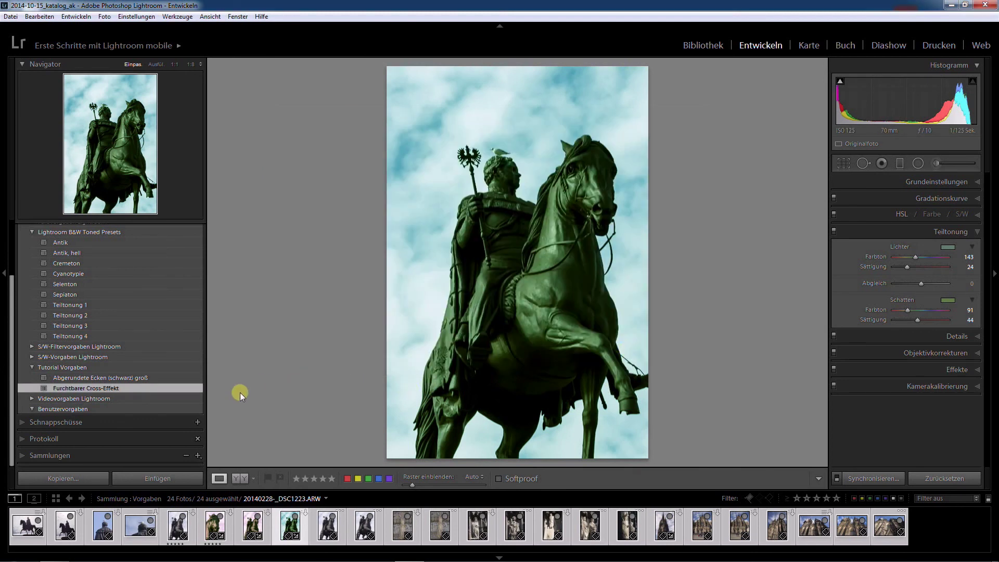
Step: Rename the Furchtbarer Cross-Effekt preset to 'naja Cross-Effekt' and collapse the B&W Toned Presets folder
right_click(92, 389)
left_click(161, 428)
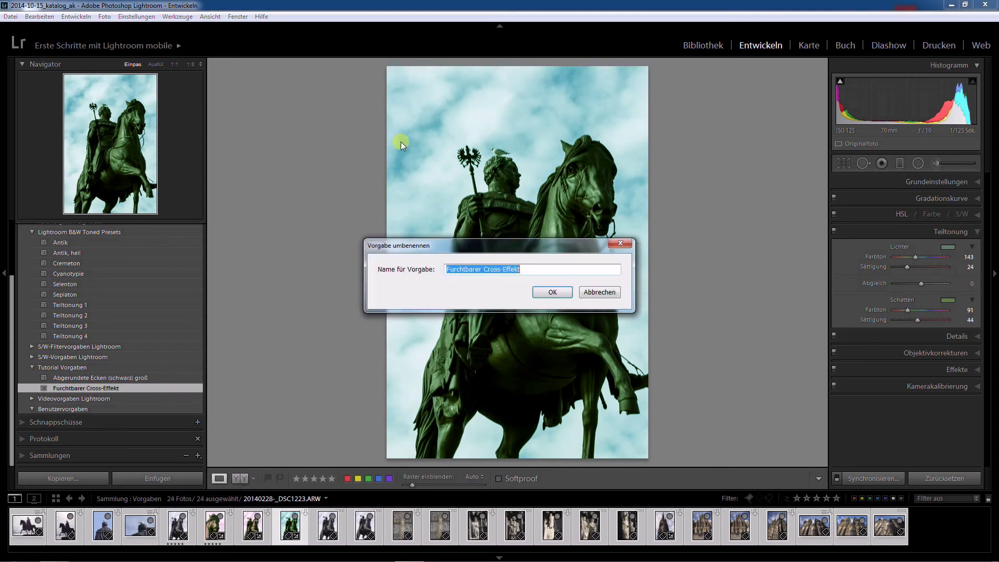
left_click(482, 271)
double_click(482, 270)
type("naja")
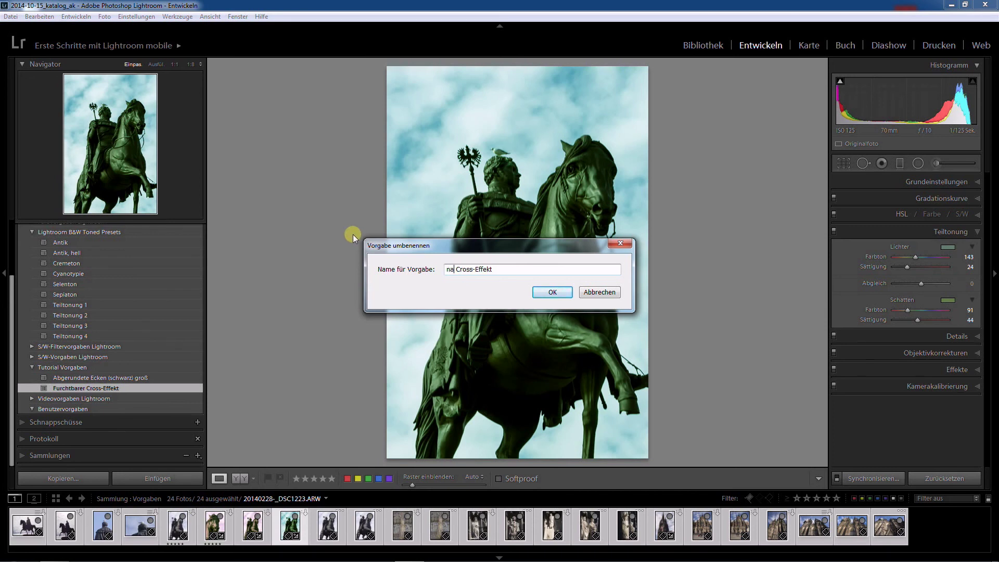
left_click(542, 289)
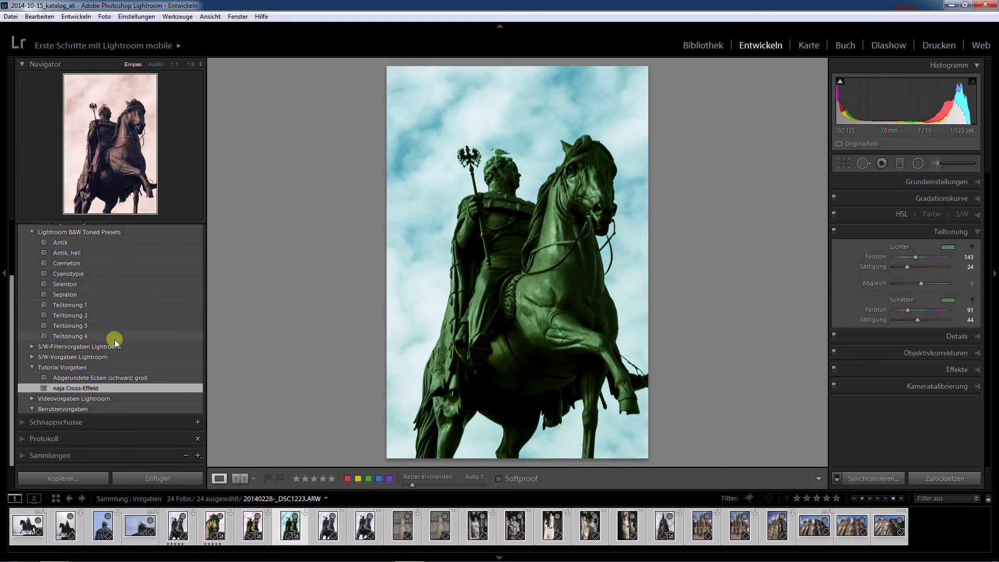
left_click(31, 232)
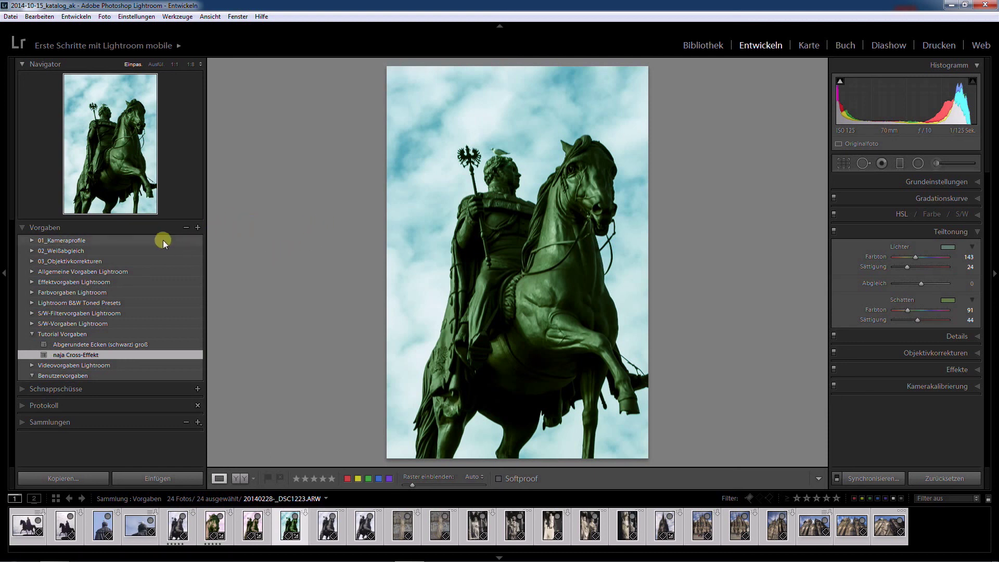
Step: Expand the 01_Kameraprofile folder to show presets 1.1 to 1.8
left_click(32, 240)
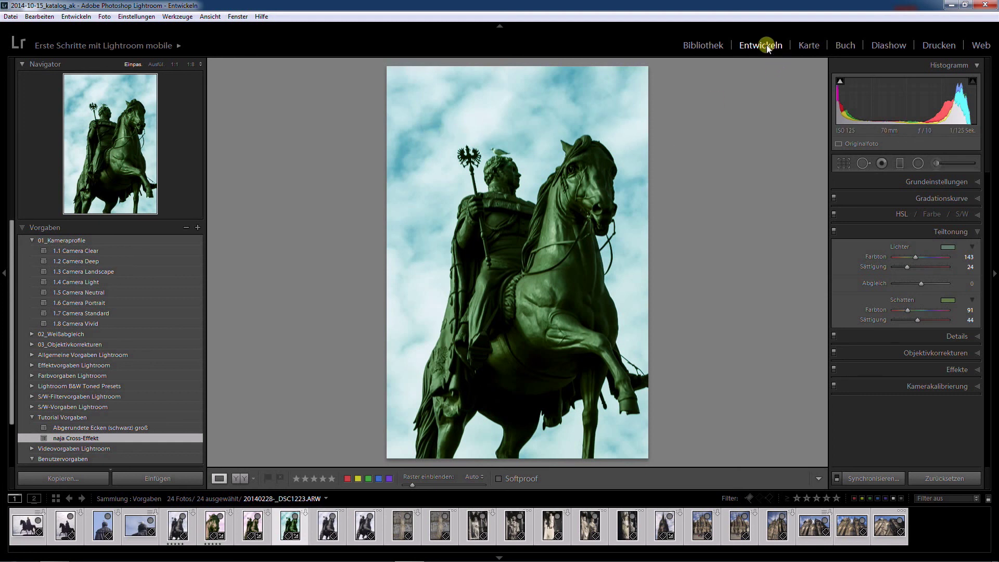
Step: Collapse the Vorgaben panel so the sidebar shows only snapshots, history and collections
left_click(22, 227)
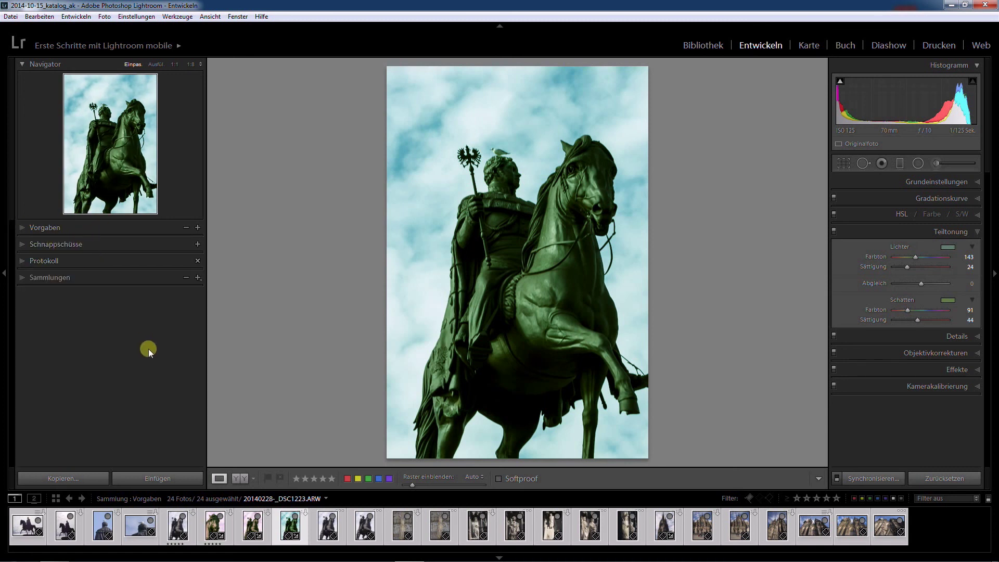